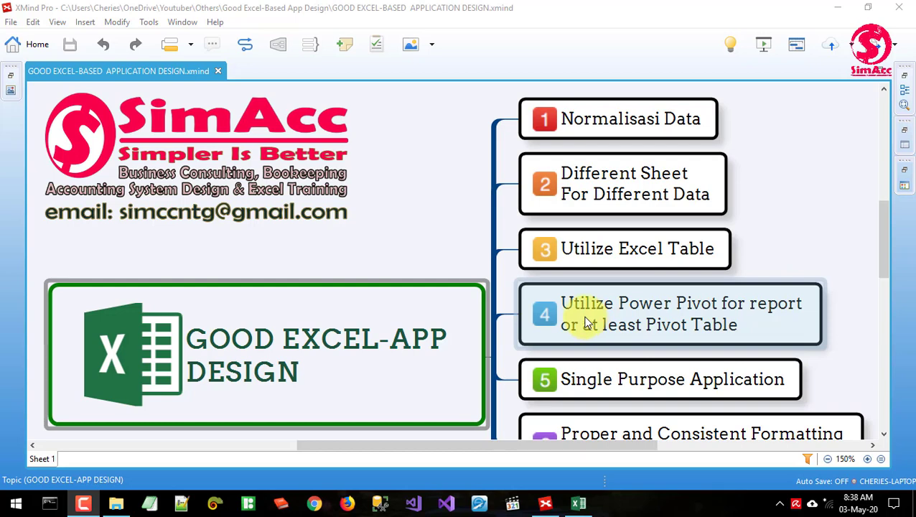
Review the eight Excel application design principles in the mind map and select the Normalisasi Data topic.
{"action": "scroll", "coordinate": [775, 217], "scroll_direction": "down", "scroll_amount": 3}
{"action": "scroll", "coordinate": [775, 220], "scroll_direction": "down", "scroll_amount": 1}
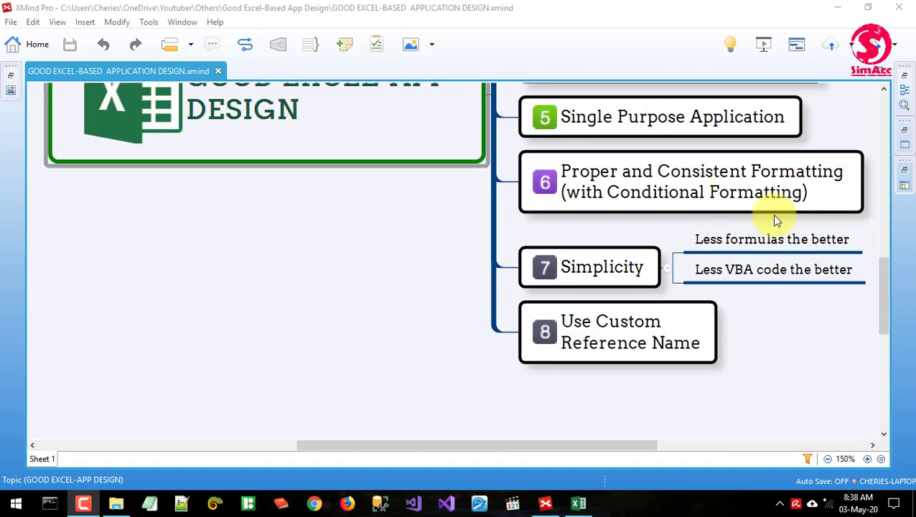
{"action": "scroll", "coordinate": [774, 220], "scroll_direction": "up", "scroll_amount": 6}
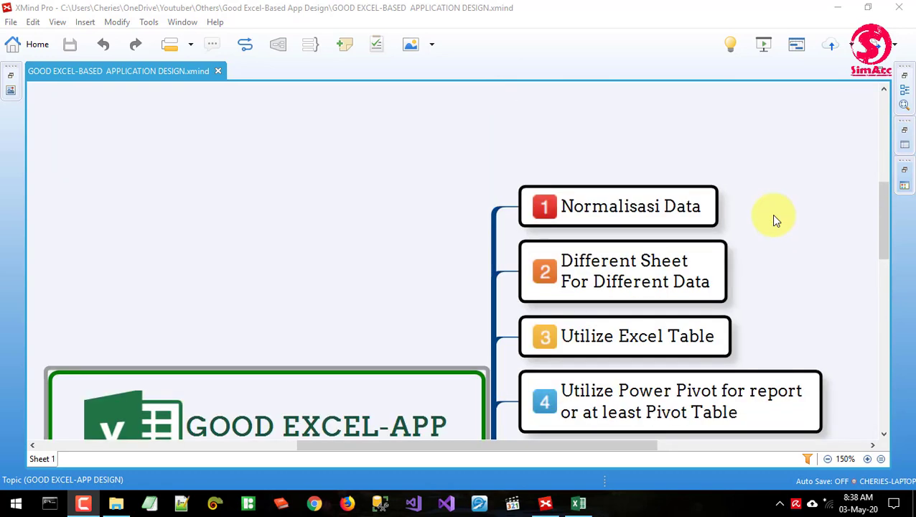
{"action": "left_click_drag", "start_coordinate": [888, 208], "coordinate": [888, 225]}
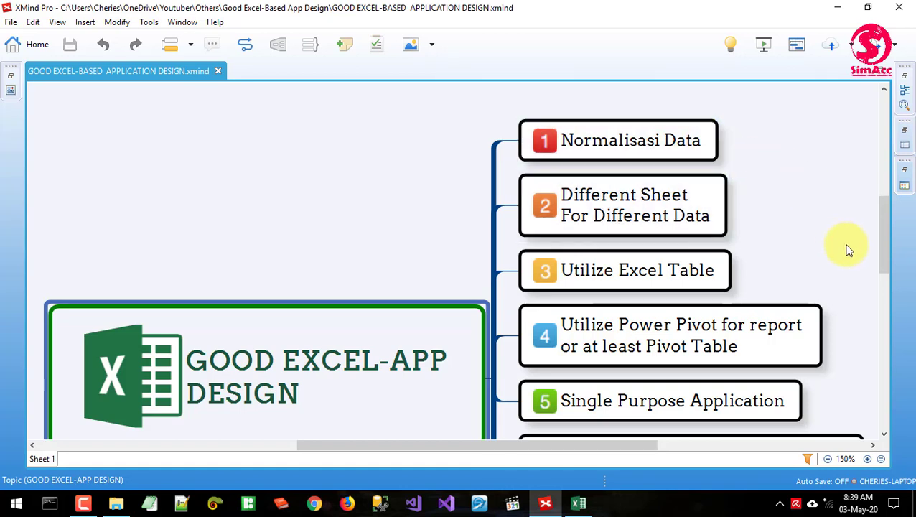
{"action": "left_click_drag", "start_coordinate": [889, 237], "coordinate": [883, 230]}
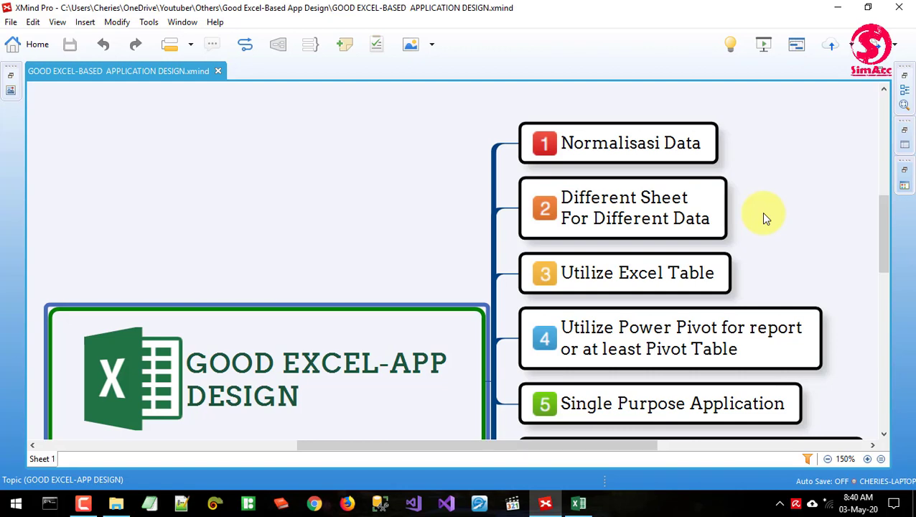
{"action": "left_click", "coordinate": [662, 155]}
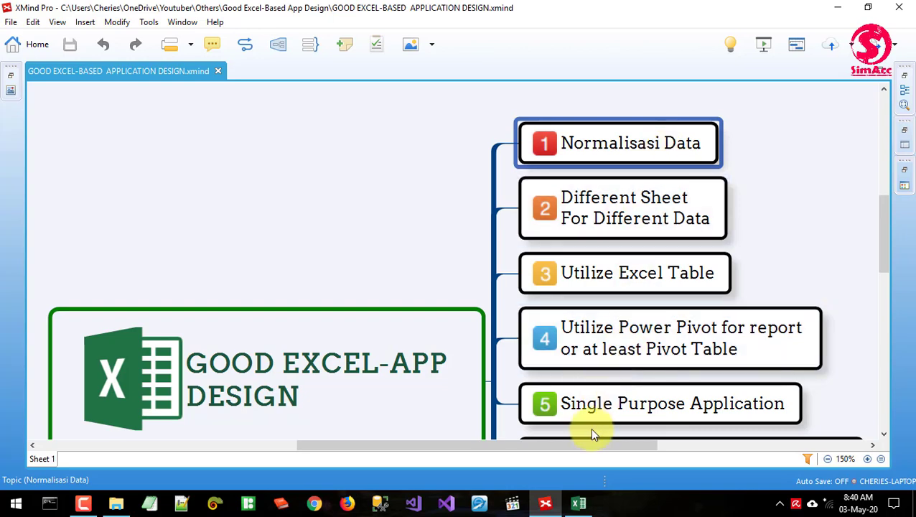
Switch to the Excel workbook and examine each column of the DATA KARYAWAN table, from ID to Maximum Budget.
{"action": "left_click", "coordinate": [579, 503]}
{"action": "left_click", "coordinate": [129, 181]}
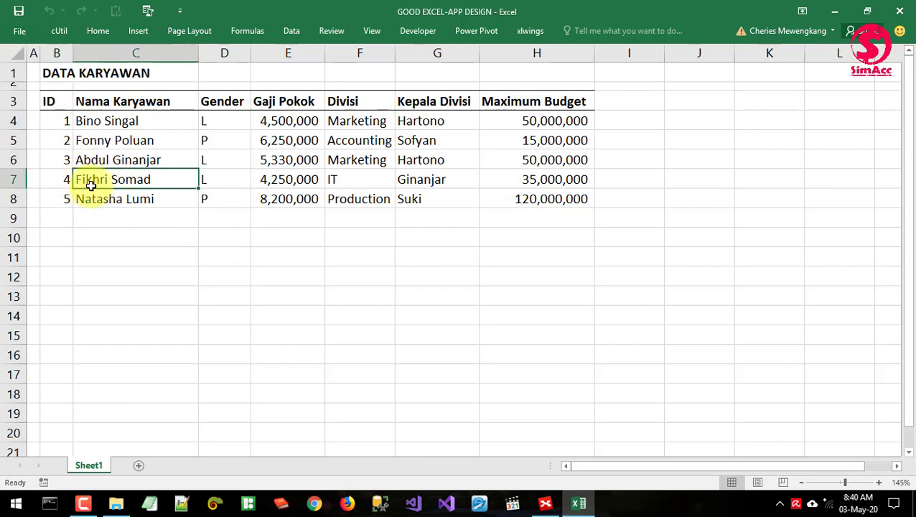
{"action": "left_click_drag", "start_coordinate": [58, 102], "coordinate": [61, 122]}
{"action": "left_click_drag", "start_coordinate": [119, 104], "coordinate": [144, 179]}
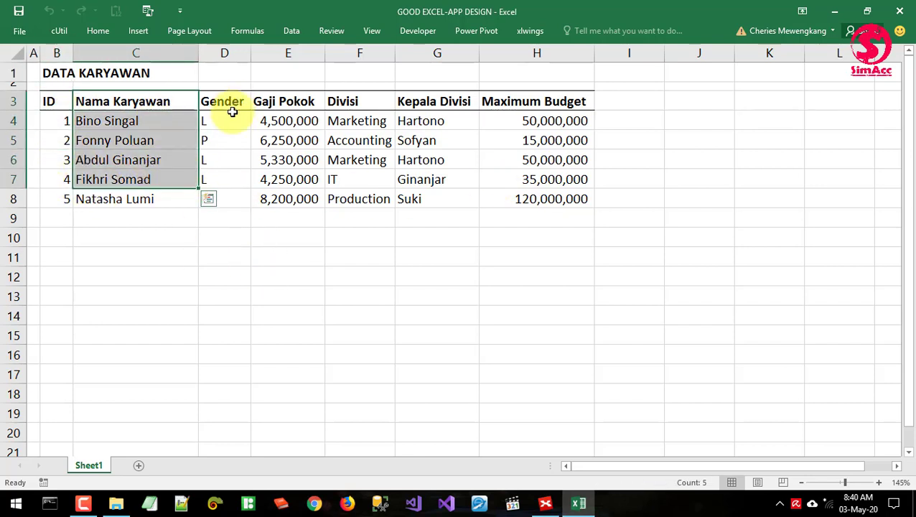
{"action": "left_click_drag", "start_coordinate": [228, 106], "coordinate": [223, 180]}
{"action": "left_click_drag", "start_coordinate": [288, 106], "coordinate": [287, 179]}
{"action": "left_click_drag", "start_coordinate": [363, 110], "coordinate": [376, 187]}
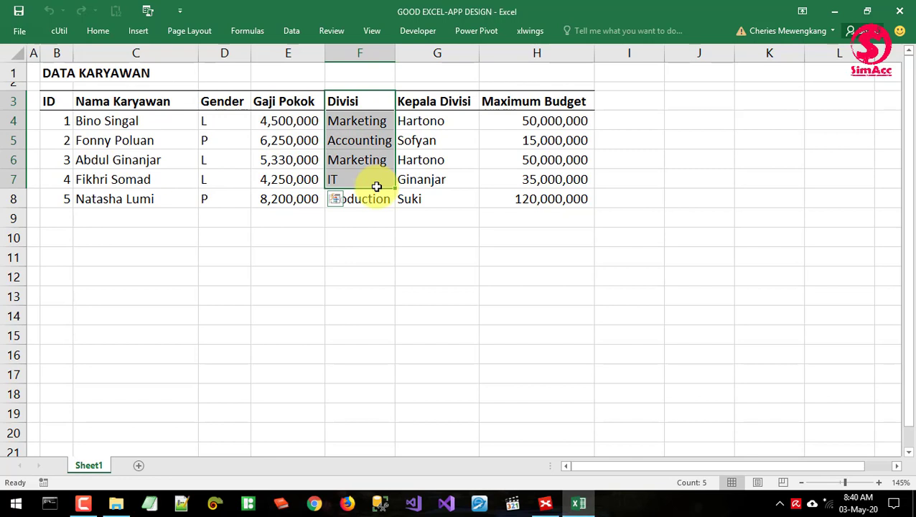
{"action": "left_click_drag", "start_coordinate": [460, 104], "coordinate": [463, 163]}
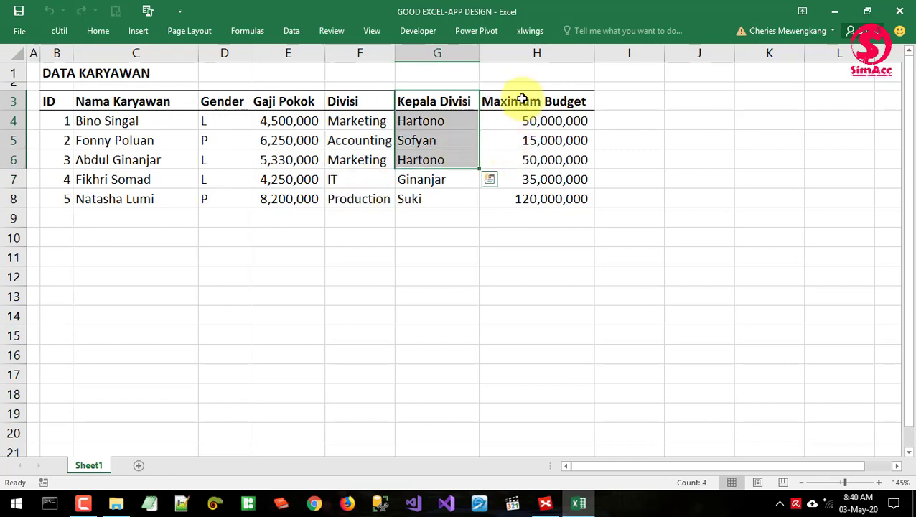
{"action": "left_click_drag", "start_coordinate": [522, 100], "coordinate": [520, 151]}
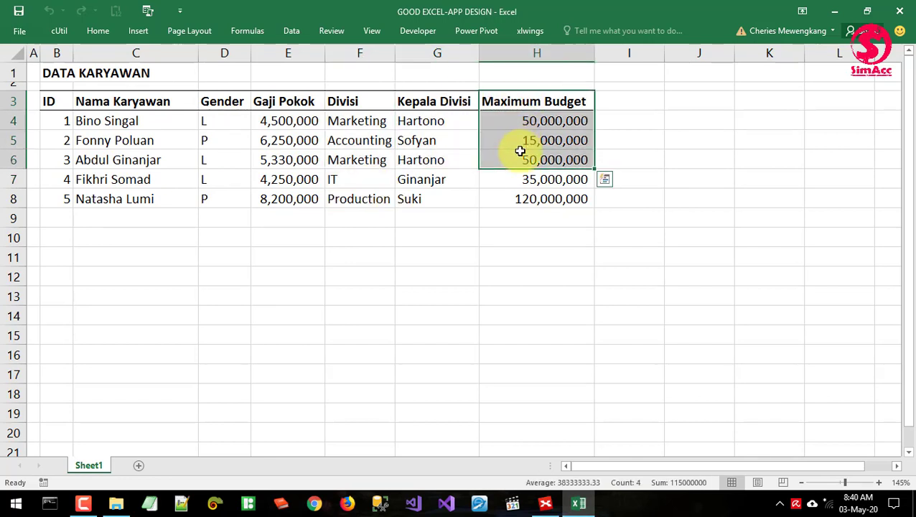
Inspect the Divisi, Kepala Divisi and Maximum Budget entries in rows 4 and 5 of the employee table.
{"action": "left_click", "coordinate": [356, 121]}
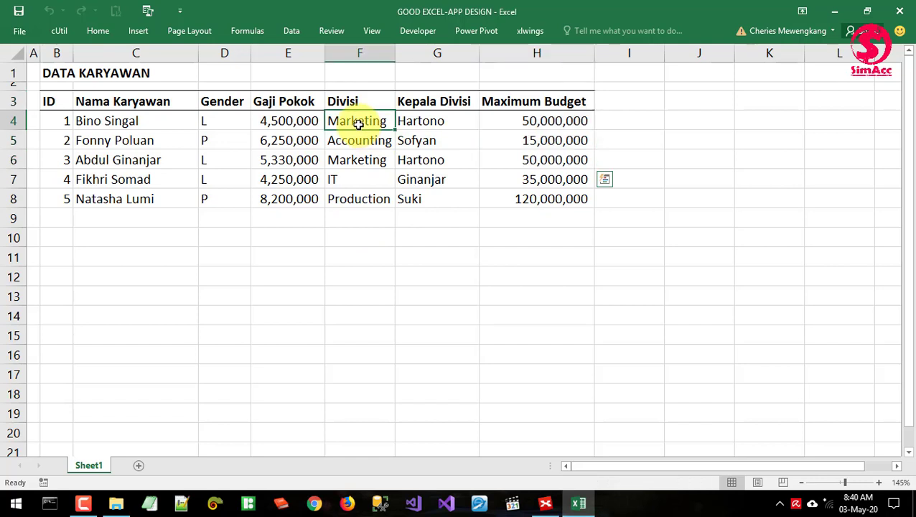
{"action": "left_click", "coordinate": [411, 122]}
{"action": "left_click", "coordinate": [535, 120]}
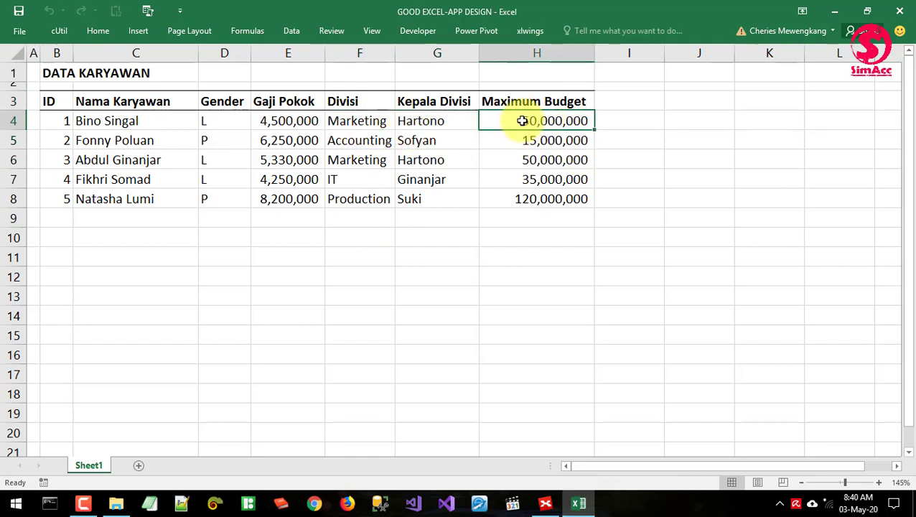
{"action": "left_click", "coordinate": [360, 143]}
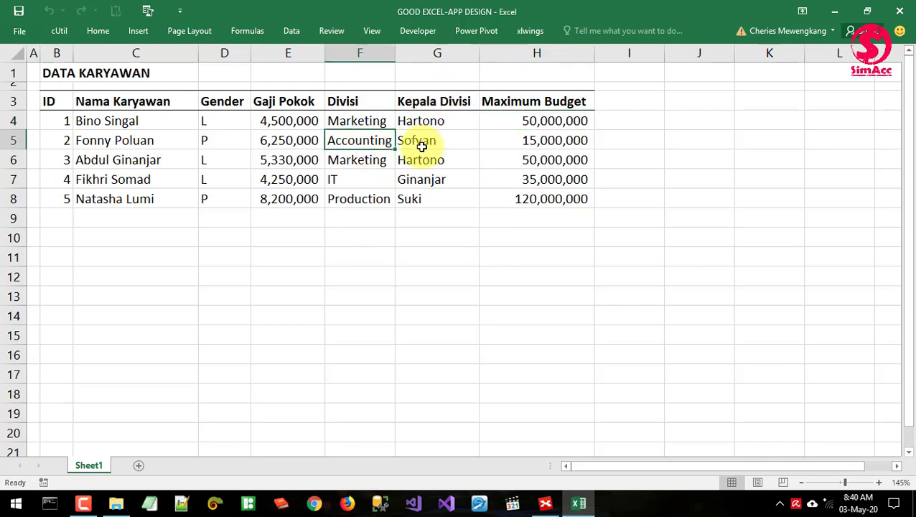
{"action": "left_click", "coordinate": [423, 146]}
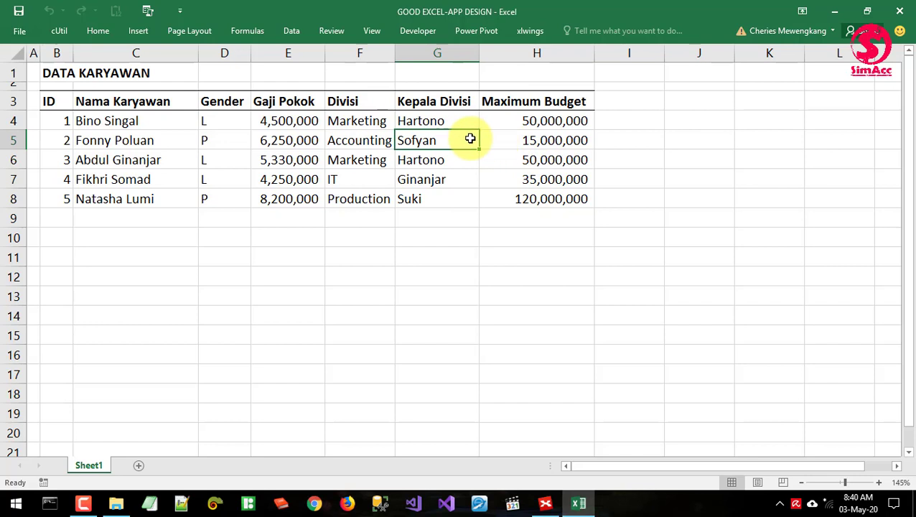
{"action": "left_click", "coordinate": [516, 140]}
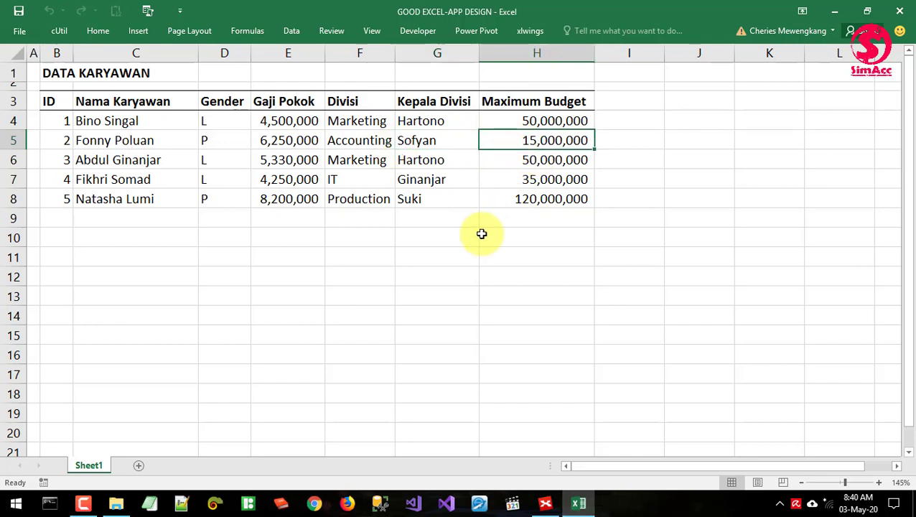
Examine the full employee table and compare its employee fields with the division fields in columns F to H.
{"action": "left_click_drag", "start_coordinate": [55, 101], "coordinate": [546, 203]}
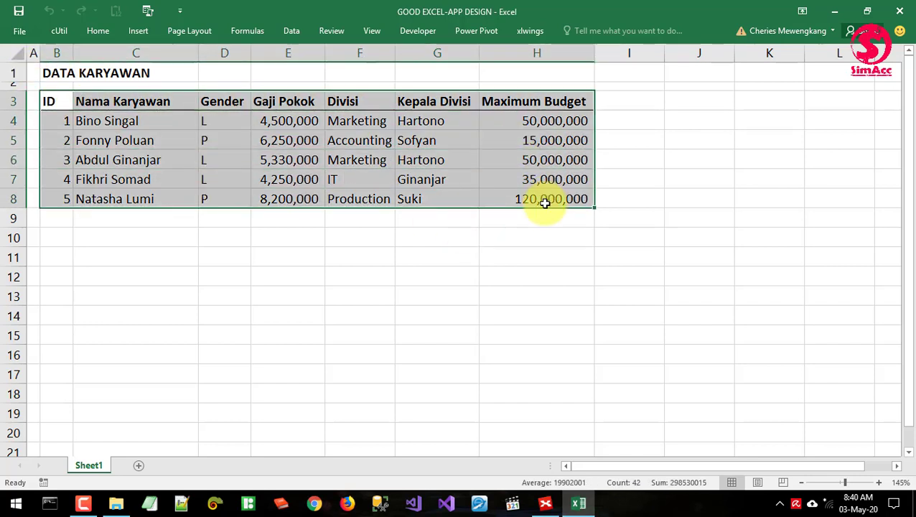
{"action": "left_click", "coordinate": [245, 176]}
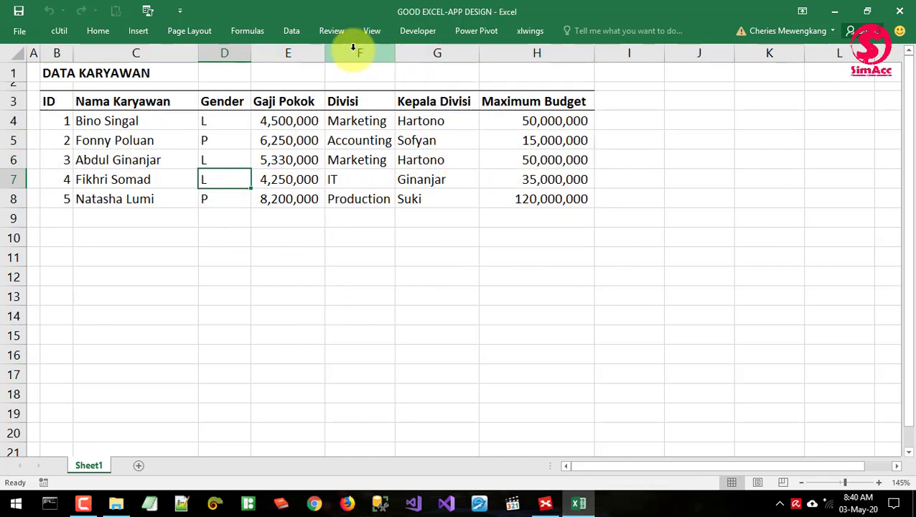
{"action": "left_click_drag", "start_coordinate": [348, 48], "coordinate": [527, 54]}
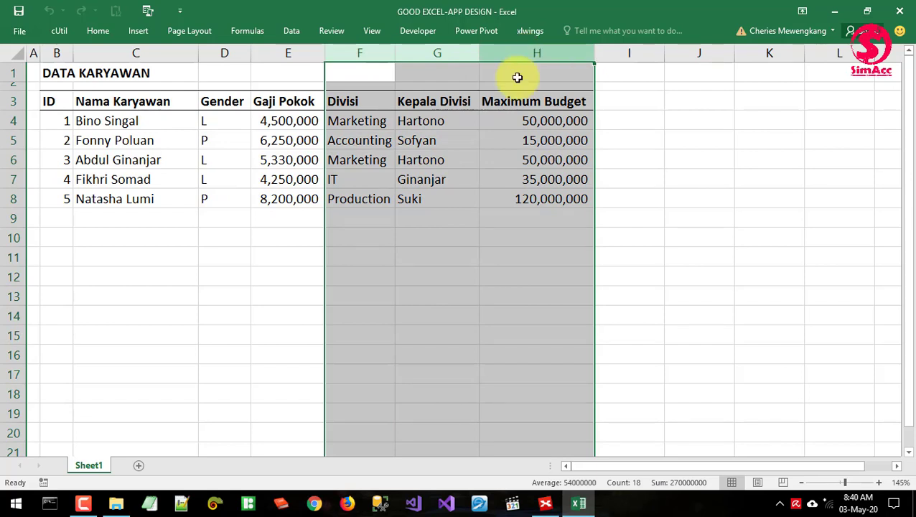
{"action": "left_click", "coordinate": [427, 48]}
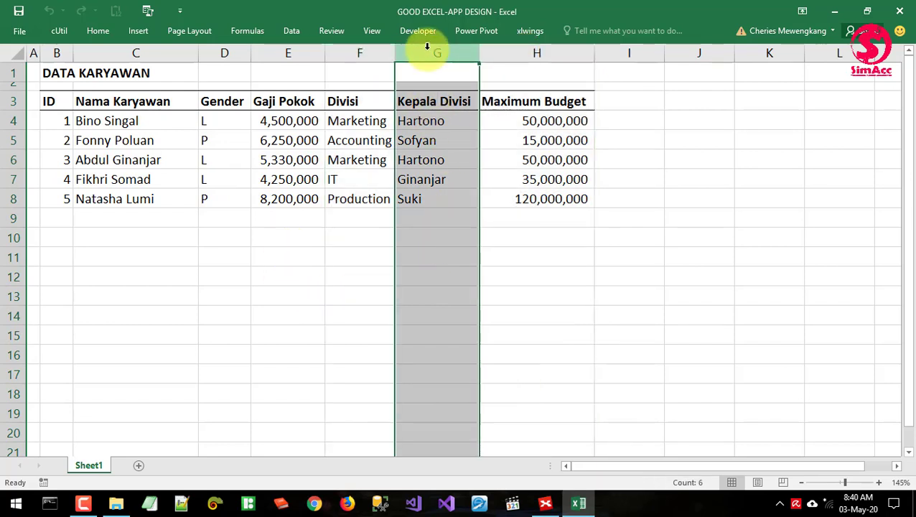
{"action": "left_click", "coordinate": [511, 53]}
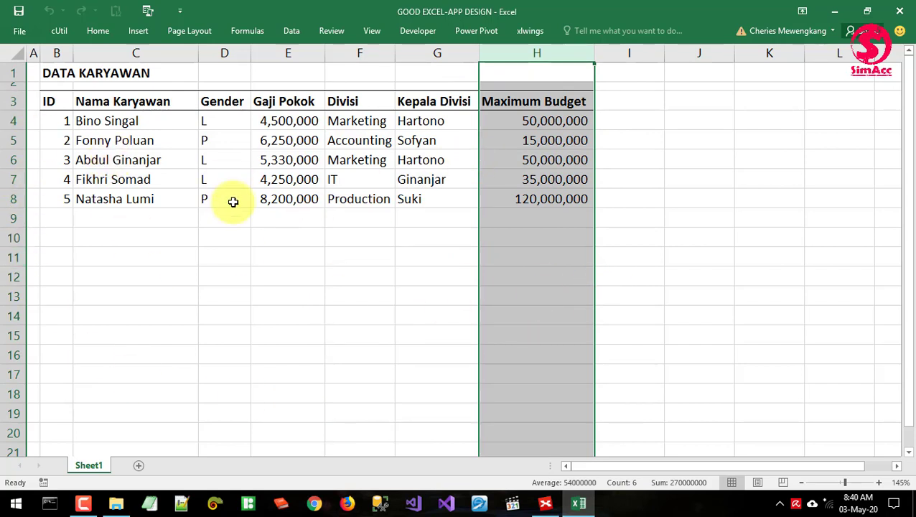
{"action": "left_click", "coordinate": [108, 134]}
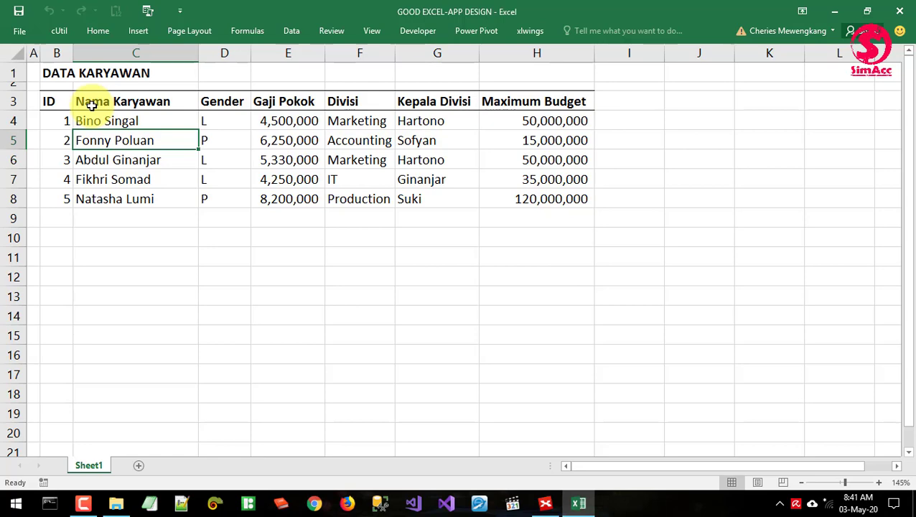
{"action": "left_click_drag", "start_coordinate": [57, 53], "coordinate": [501, 99]}
{"action": "left_click_drag", "start_coordinate": [309, 199], "coordinate": [360, 198]}
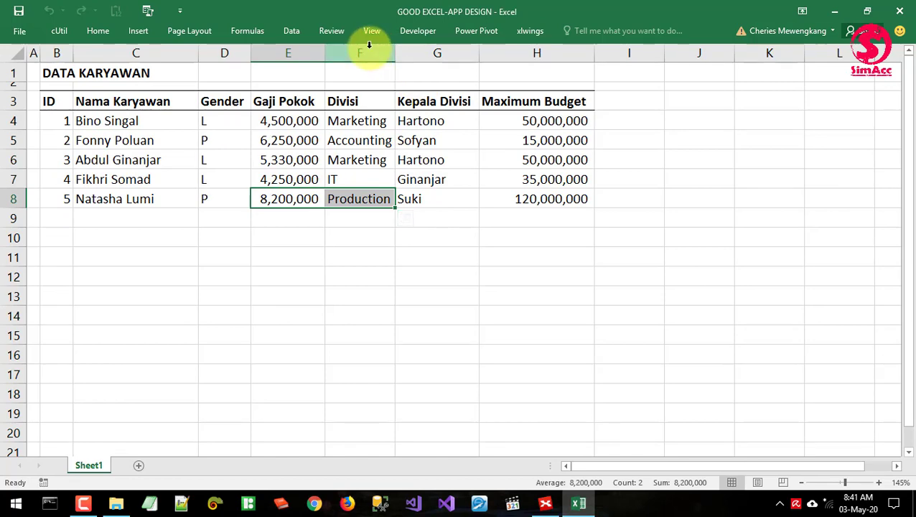
{"action": "left_click_drag", "start_coordinate": [362, 47], "coordinate": [592, 86]}
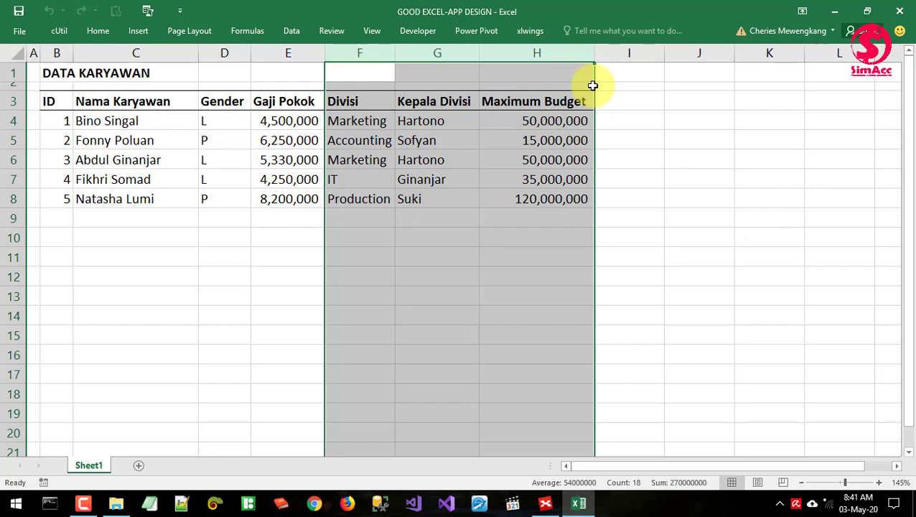
{"action": "left_click", "coordinate": [345, 158]}
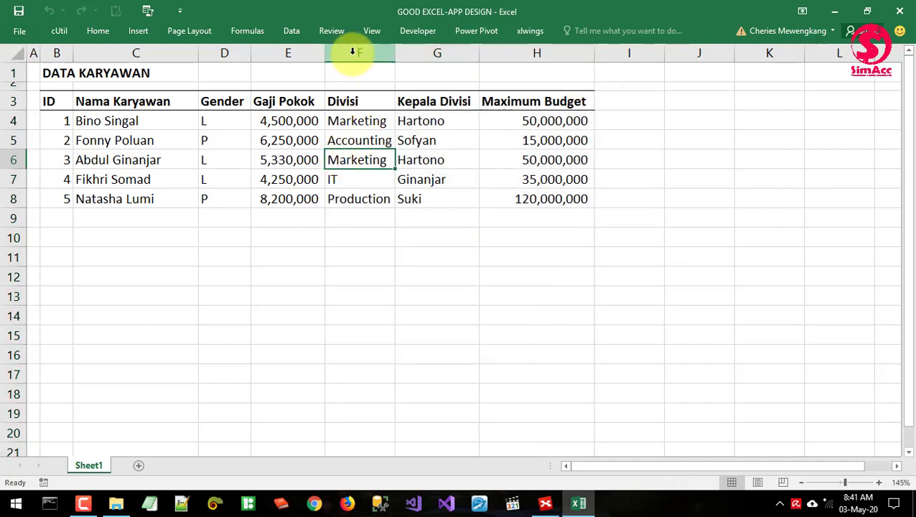
Move the Divisi, Kepala Divisi and Maximum Budget columns to columns G to I, leaving column F empty as a separator.
{"action": "left_click_drag", "start_coordinate": [353, 52], "coordinate": [538, 55]}
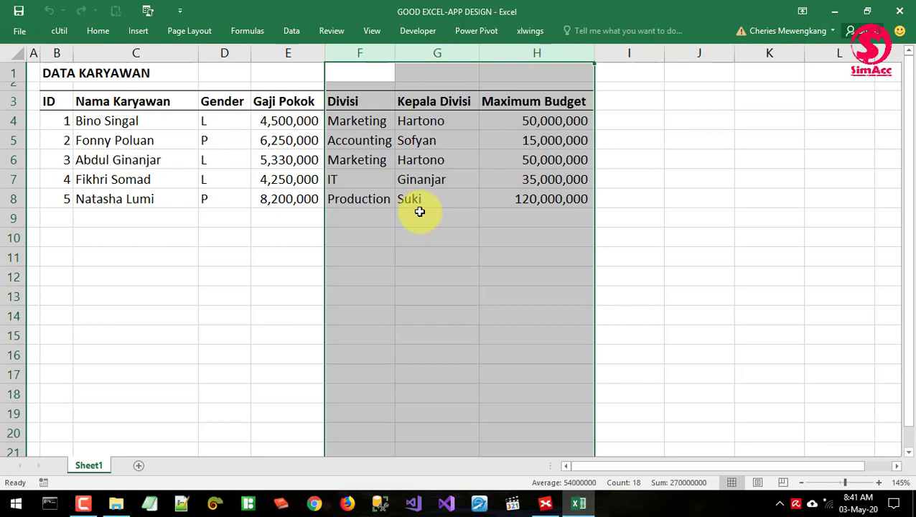
{"action": "key", "text": "ctrl+c"}
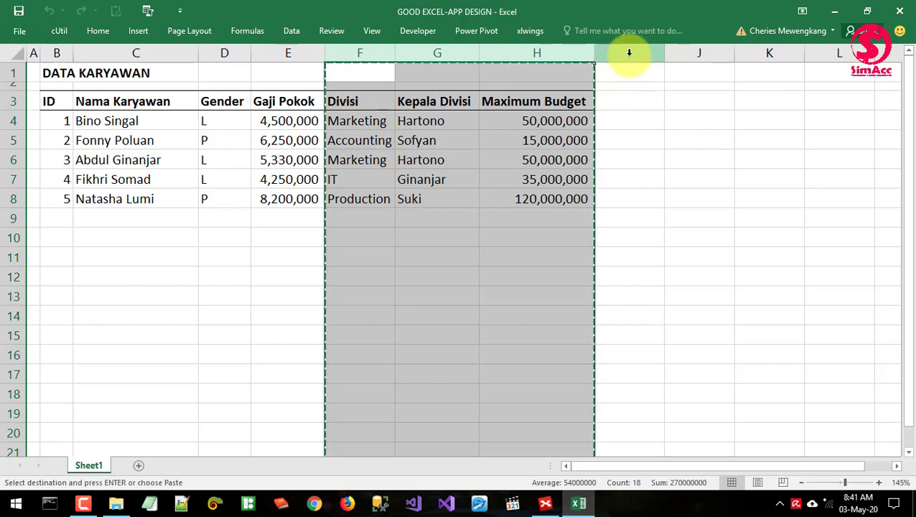
{"action": "left_click", "coordinate": [695, 52]}
{"action": "right_click", "coordinate": [694, 52]}
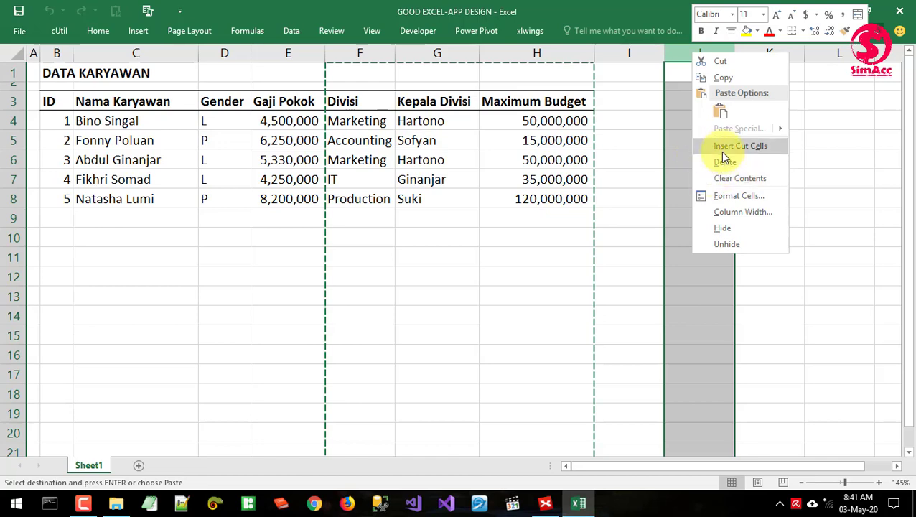
{"action": "left_click", "coordinate": [724, 148]}
{"action": "left_click", "coordinate": [331, 234]}
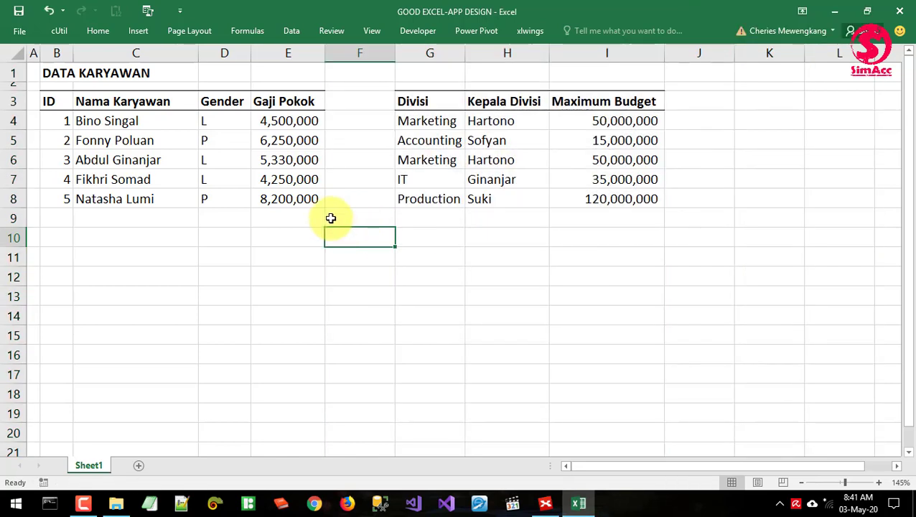
{"action": "left_click", "coordinate": [330, 219]}
Enter the title DATA DIVISI in cell G1 above the separated division columns.
{"action": "left_click", "coordinate": [419, 67]}
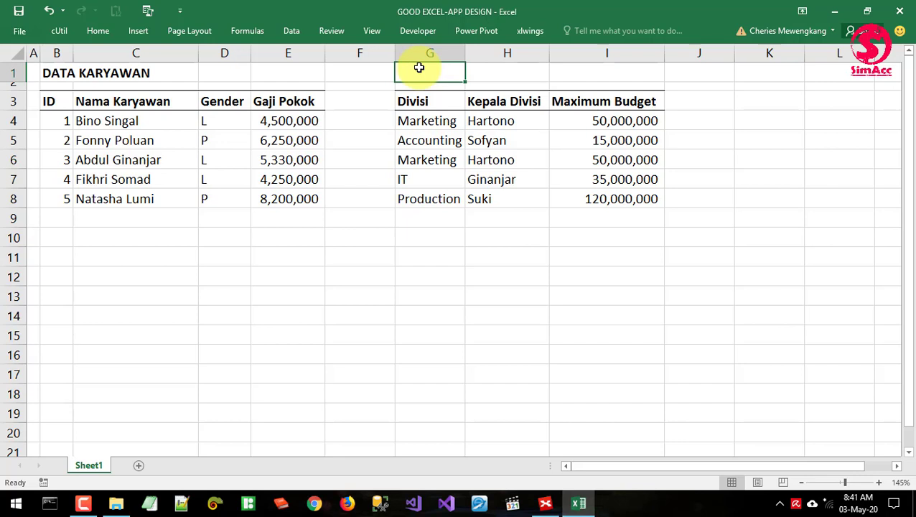
{"action": "type", "text": "DATA DEN"}
{"action": "key", "text": "BackSpace"}
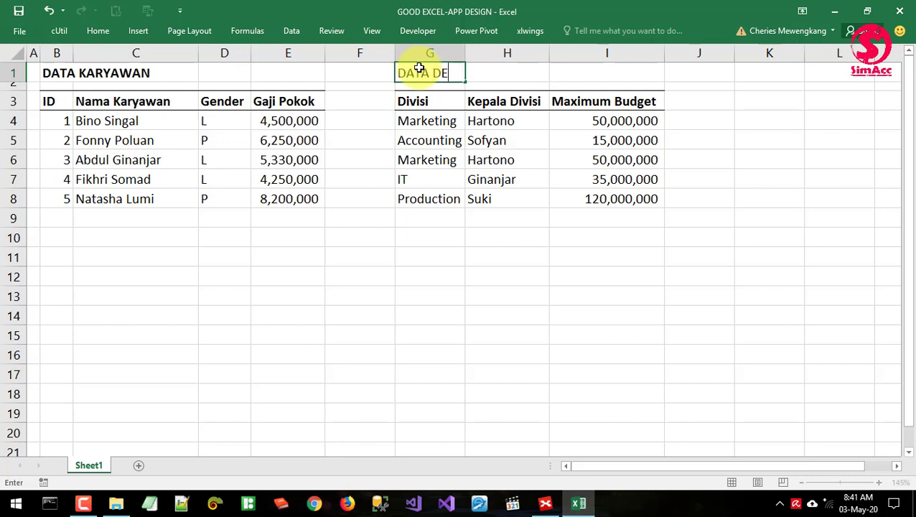
{"action": "type", "text": "V"}
{"action": "key", "text": "BackSpace"}
{"action": "key", "text": "BackSpace"}
{"action": "type", "text": "VISI"}
{"action": "key", "text": "BackSpace"}
{"action": "key", "text": "BackSpace"}
{"action": "key", "text": "BackSpace"}
{"action": "key", "text": "BackSpace"}
{"action": "type", "text": "IVISI"}
{"action": "key", "text": "Return"}
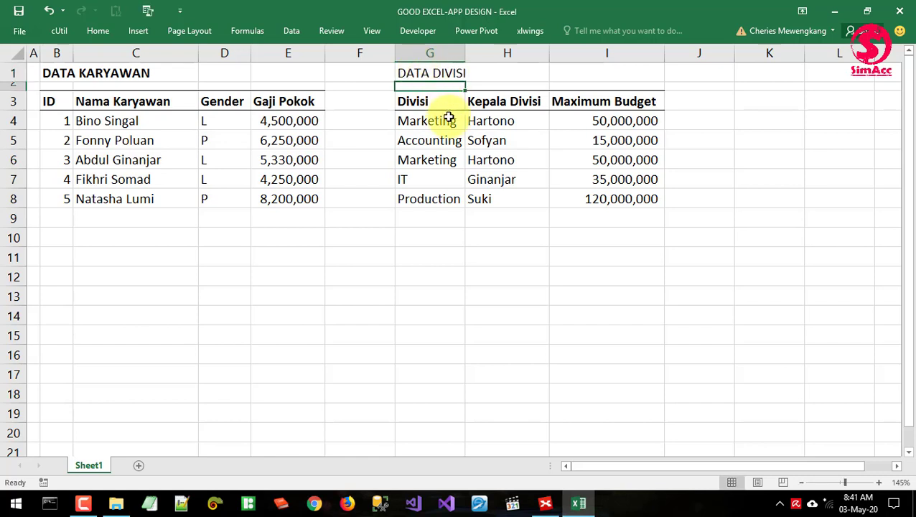
Insert a new column H between Divisi and Kepala Divisi and give it the header DIVISI in row 3.
{"action": "right_click", "coordinate": [478, 54]}
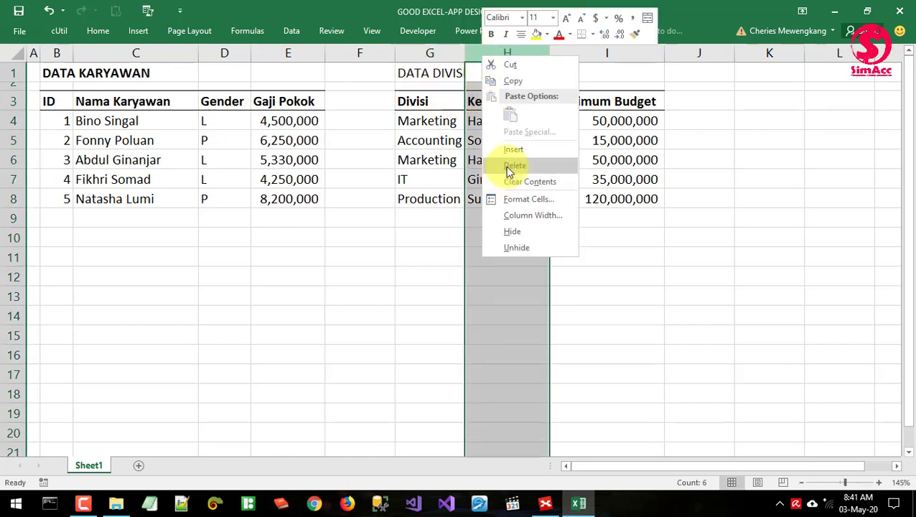
{"action": "left_click", "coordinate": [507, 164]}
{"action": "left_click", "coordinate": [485, 103]}
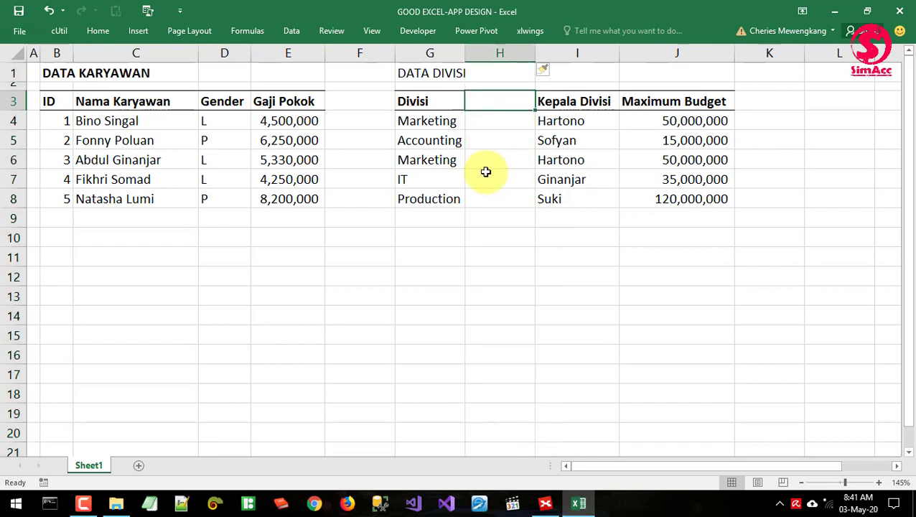
{"action": "type", "text": "DIVIS"}
{"action": "key", "text": "Return"}
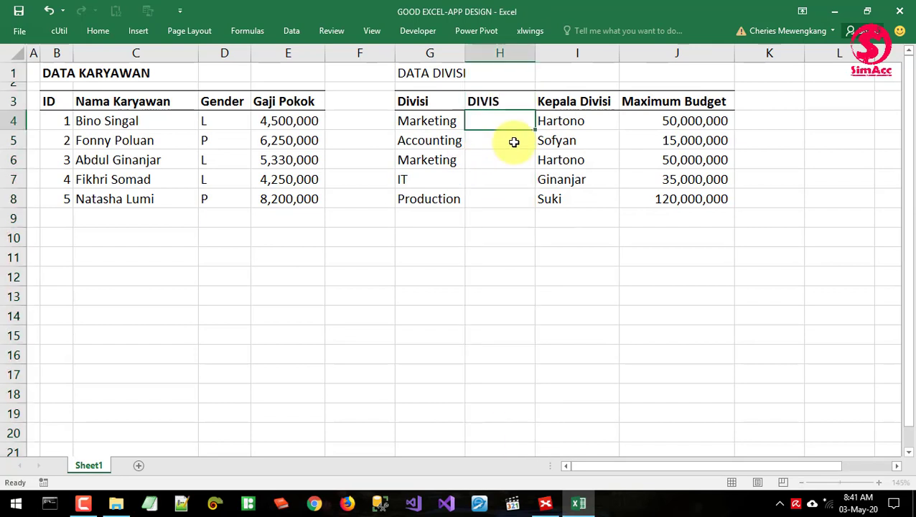
{"action": "key", "text": "Up"}
{"action": "key", "text": "F2"}
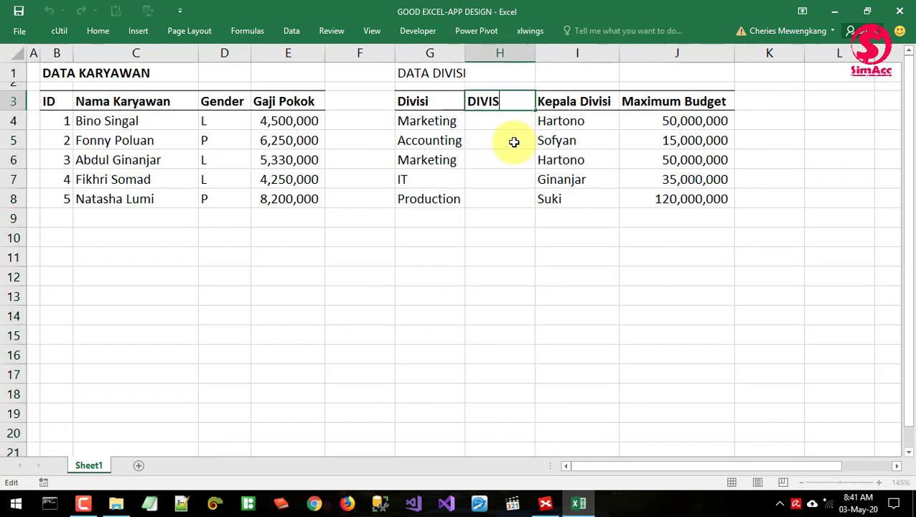
{"action": "type", "text": "I"}
{"action": "key", "text": "Return"}
Rename the header of the first division table column in cell G3 as ID.
{"action": "key", "text": "Up"}
{"action": "key", "text": "Left"}
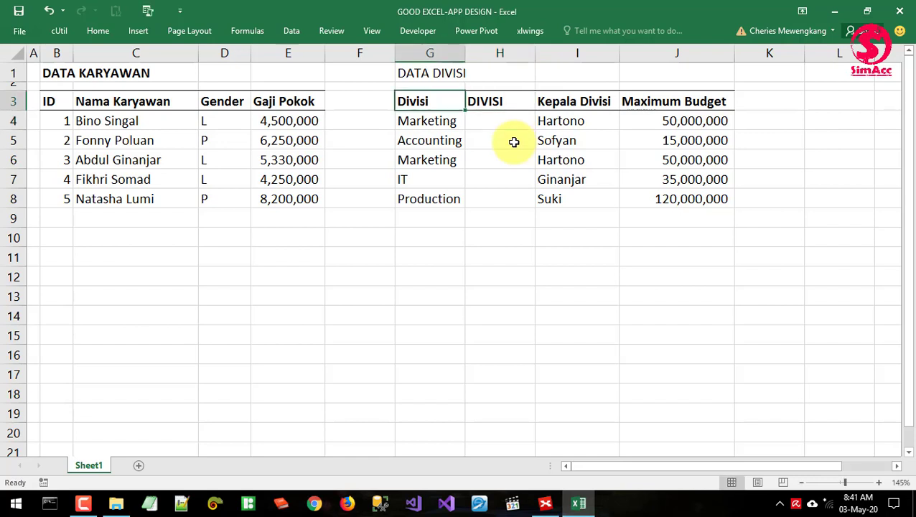
{"action": "type", "text": "KO"}
{"action": "key", "text": "BackSpace"}
{"action": "key", "text": "BackSpace"}
{"action": "type", "text": "IT"}
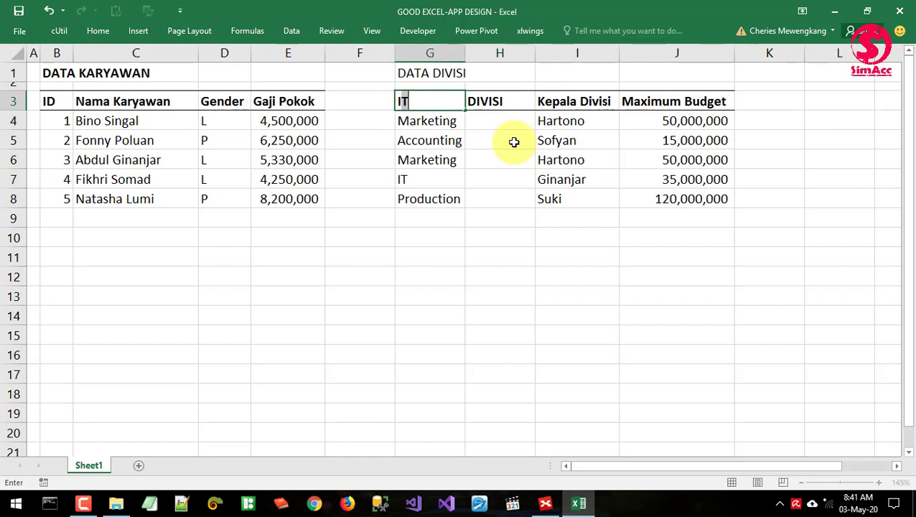
{"action": "key", "text": "BackSpace"}
{"action": "type", "text": "D"}
{"action": "key", "text": "BackSpace"}
{"action": "key", "text": "BackSpace"}
{"action": "type", "text": "IT"}
{"action": "key", "text": "BackSpace"}
{"action": "type", "text": "D"}
{"action": "key", "text": "Return"}
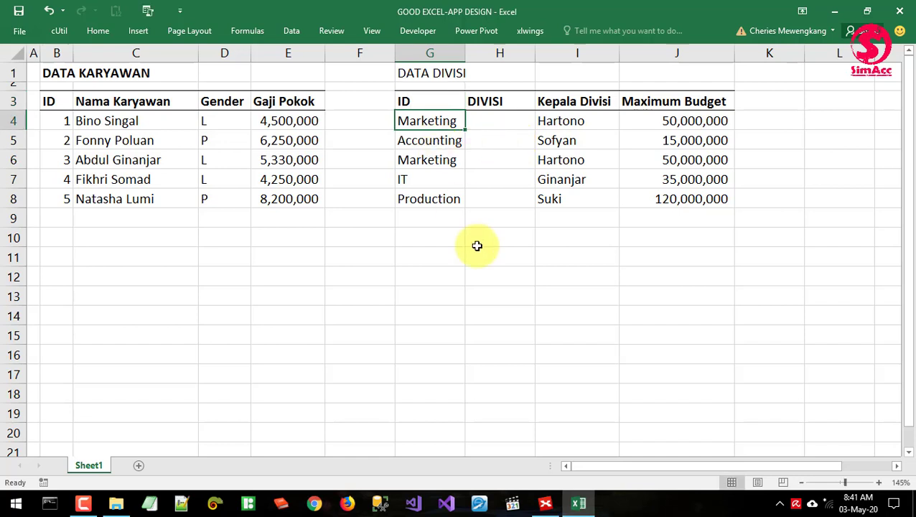
{"action": "type", "text": "MAR"}
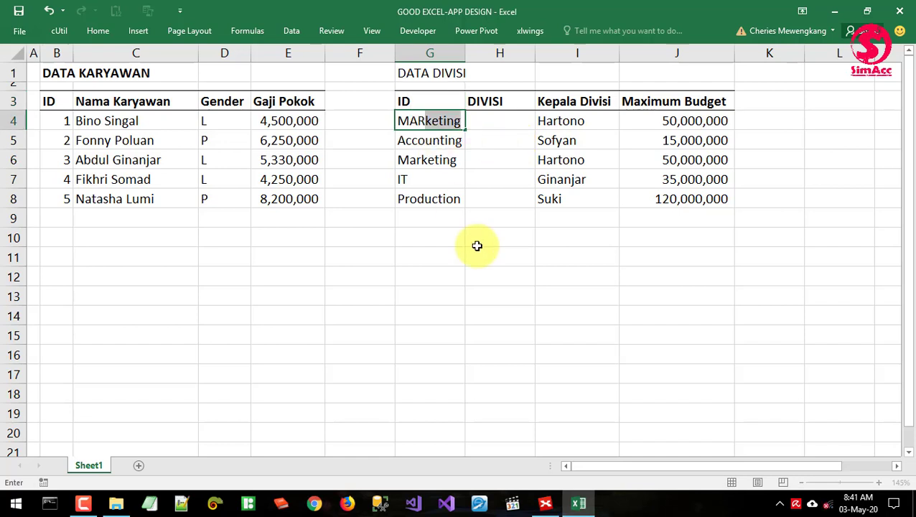
{"action": "key", "text": "Delete"}
{"action": "key", "text": "Return"}
{"action": "type", "text": "ACC"}
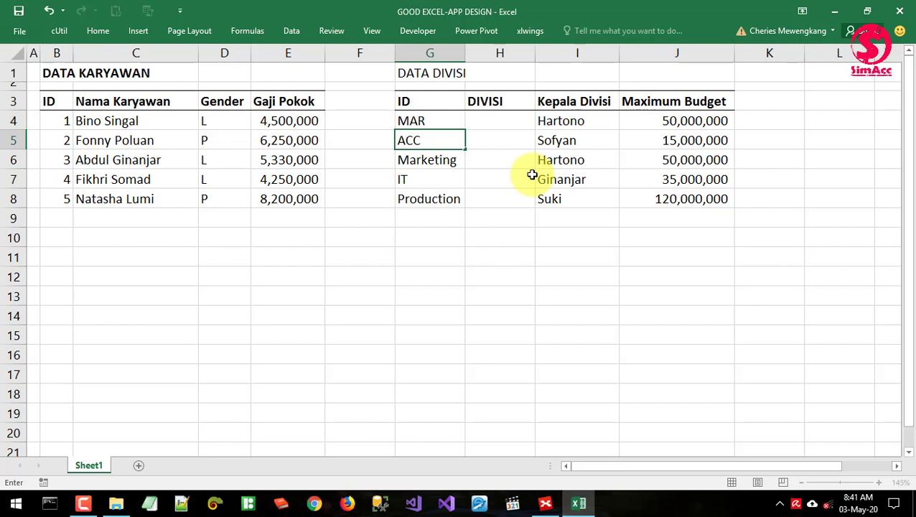
{"action": "key", "text": "Return"}
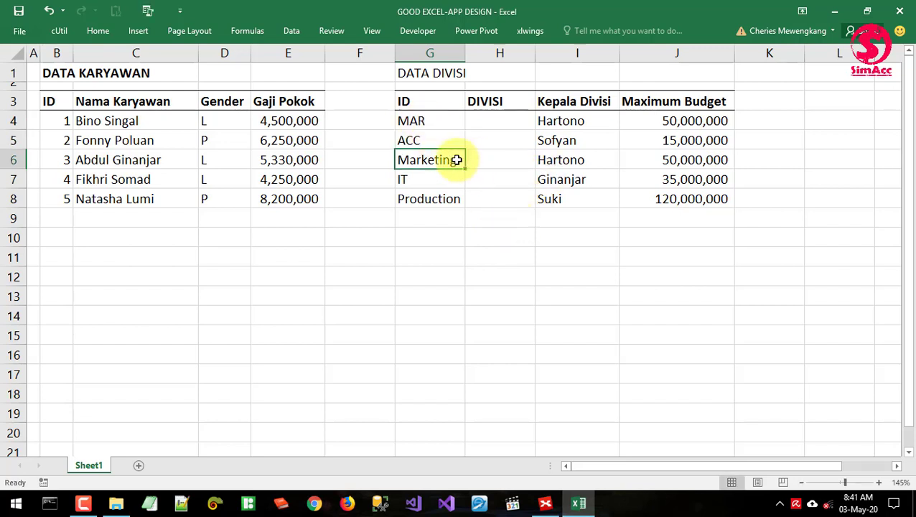
{"action": "key", "text": "ctrl+z"}
{"action": "key", "text": "ctrl+z"}
Copy the division names in G4:G8 into the DIVISI column at H4:H8 and widen column H.
{"action": "left_click_drag", "start_coordinate": [429, 121], "coordinate": [426, 199]}
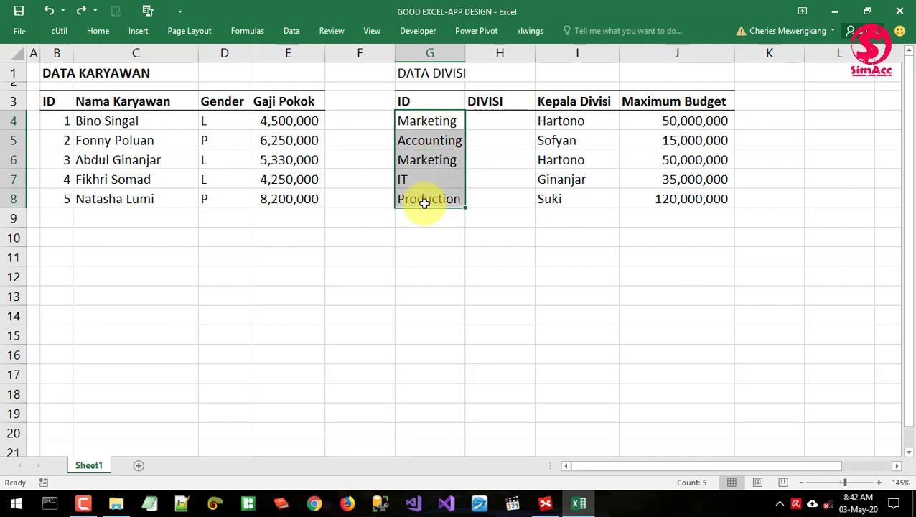
{"action": "key", "text": "ctrl+c"}
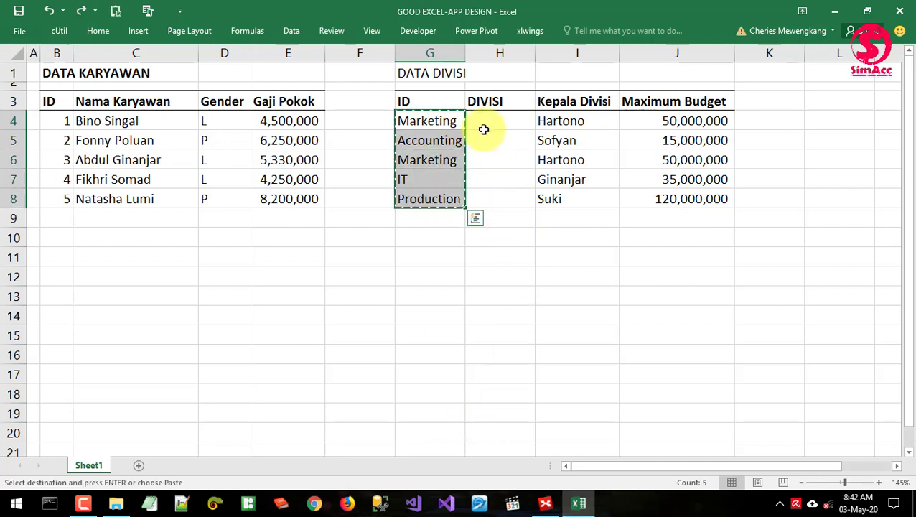
{"action": "right_click", "coordinate": [483, 120]}
{"action": "left_click", "coordinate": [530, 180]}
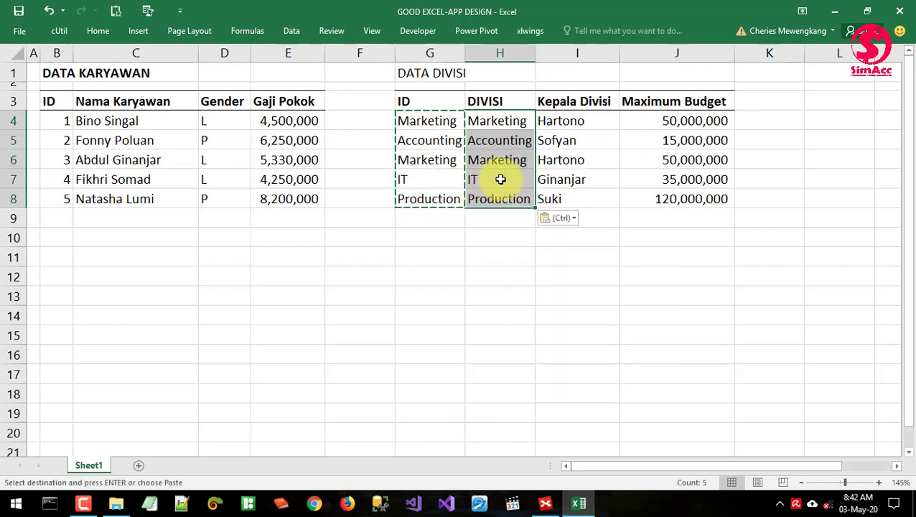
{"action": "left_click_drag", "start_coordinate": [535, 53], "coordinate": [565, 53]}
Replace the entries in G4:G8 with the division IDs MAR, ACC, MAR, IT and PROD.
{"action": "left_click", "coordinate": [430, 121]}
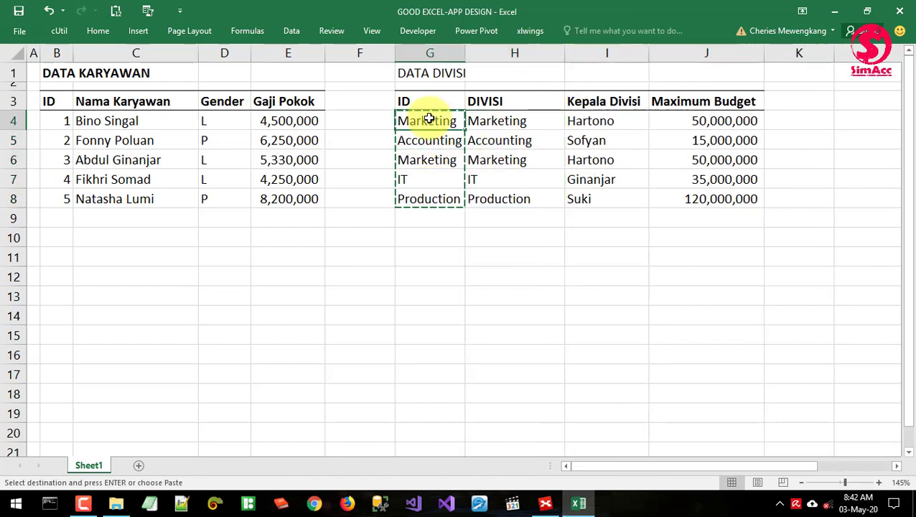
{"action": "key", "text": "Escape"}
{"action": "type", "text": "mar"}
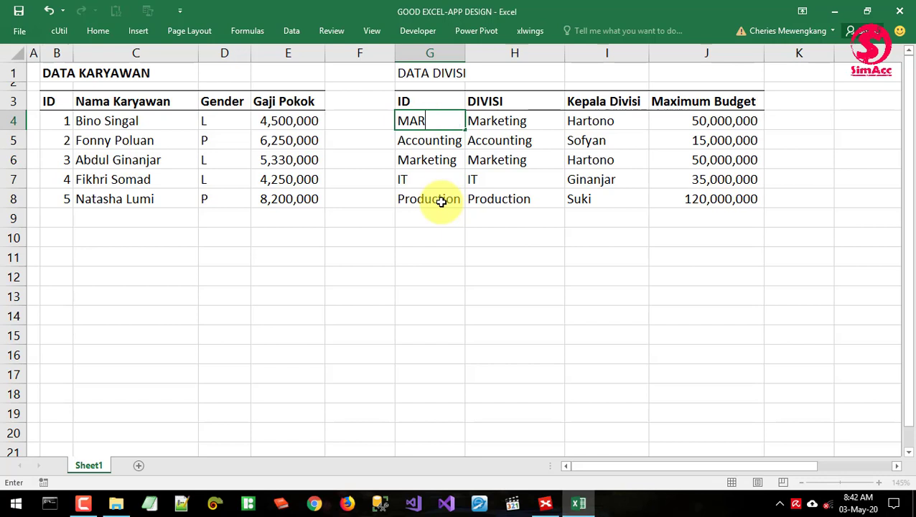
{"action": "key", "text": "Return"}
{"action": "type", "text": "ACC"}
{"action": "key", "text": "Return"}
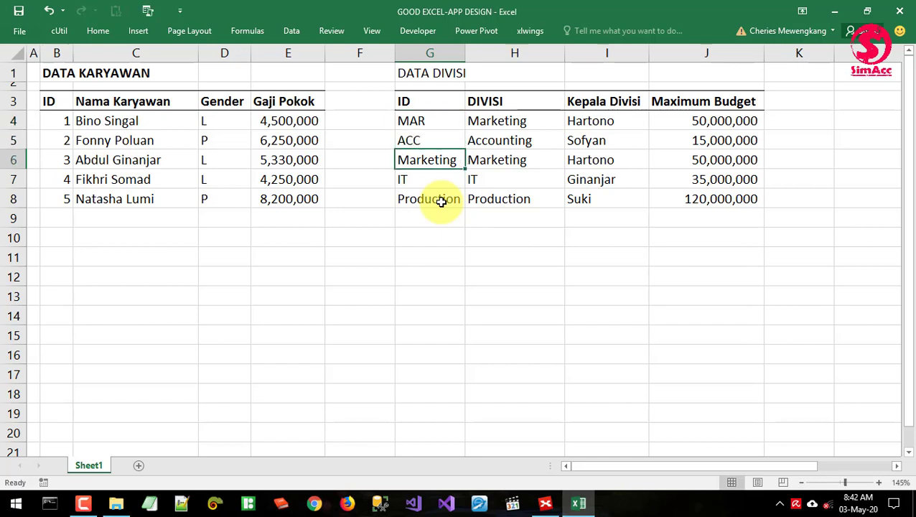
{"action": "type", "text": "MAR"}
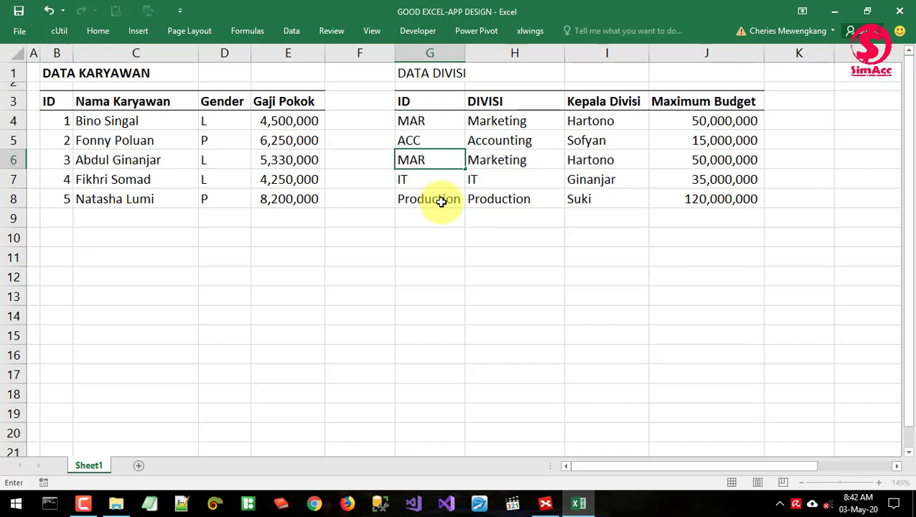
{"action": "key", "text": "Return"}
{"action": "type", "text": "I"}
{"action": "key", "text": "Return"}
{"action": "type", "text": "P"}
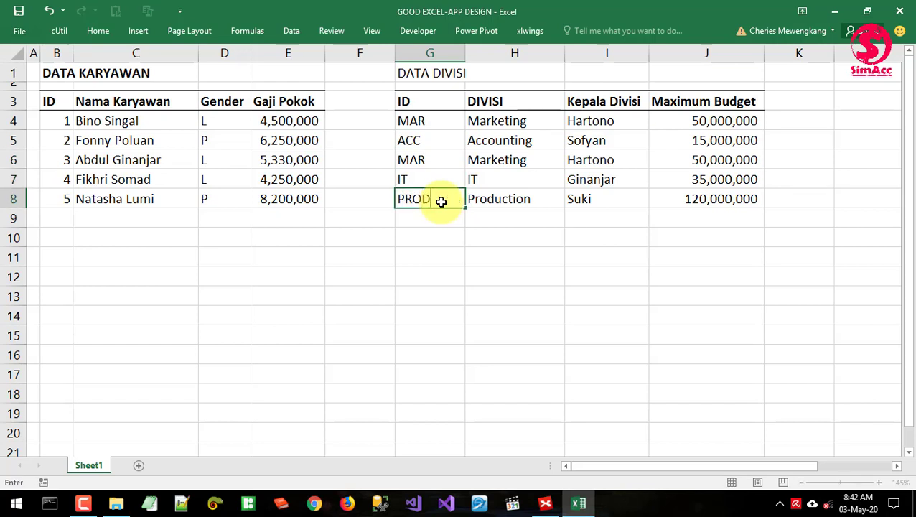
{"action": "type", "text": "ROD"}
{"action": "key", "text": "Return"}
Narrow the division table's ID column and make the DATA DIVISI title in G1 bold.
{"action": "double_click", "coordinate": [466, 53]}
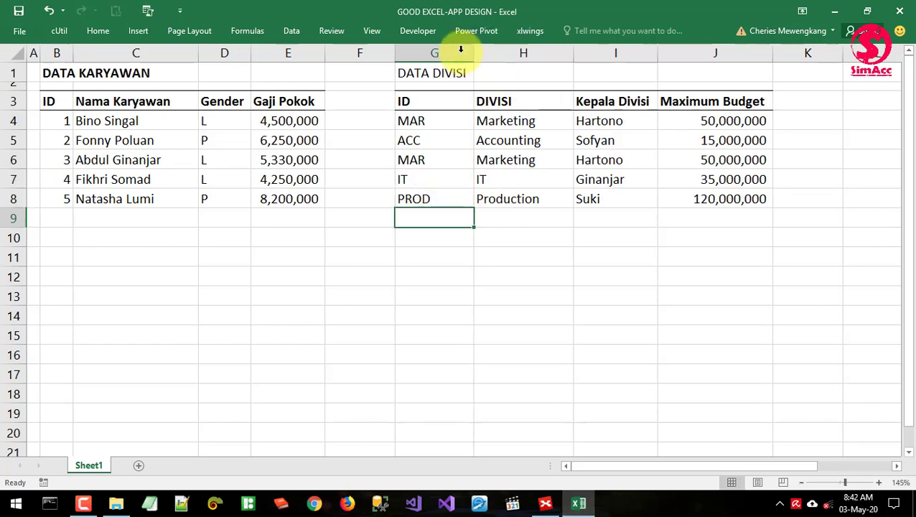
{"action": "left_click_drag", "start_coordinate": [475, 52], "coordinate": [454, 54]}
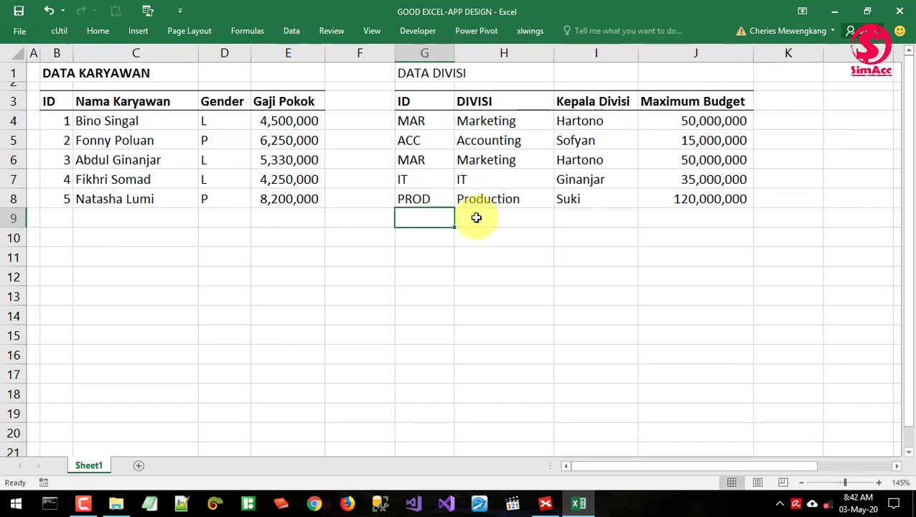
{"action": "left_click", "coordinate": [413, 73]}
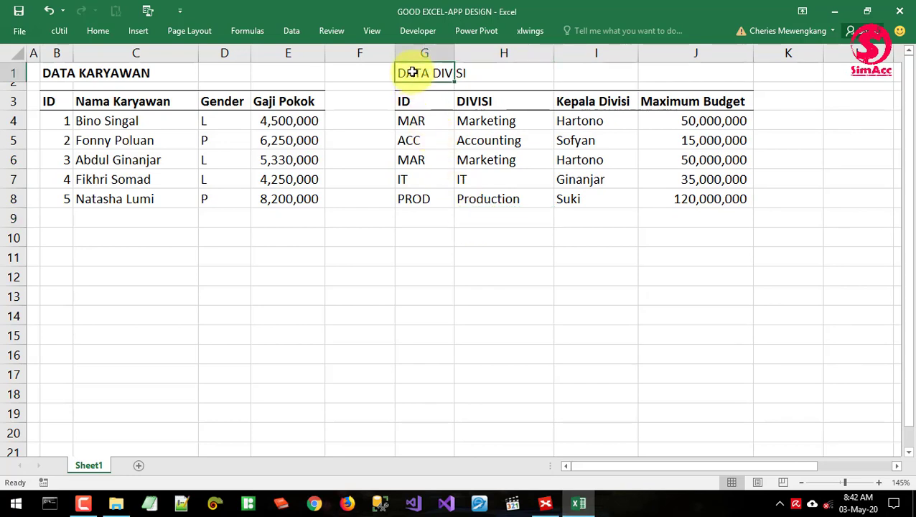
{"action": "left_click", "coordinate": [431, 159]}
Examine the DATA DIVISI and DATA KARYAWAN tables and compare the two Marketing entries in rows 4 and 6.
{"action": "left_click_drag", "start_coordinate": [413, 72], "coordinate": [720, 223]}
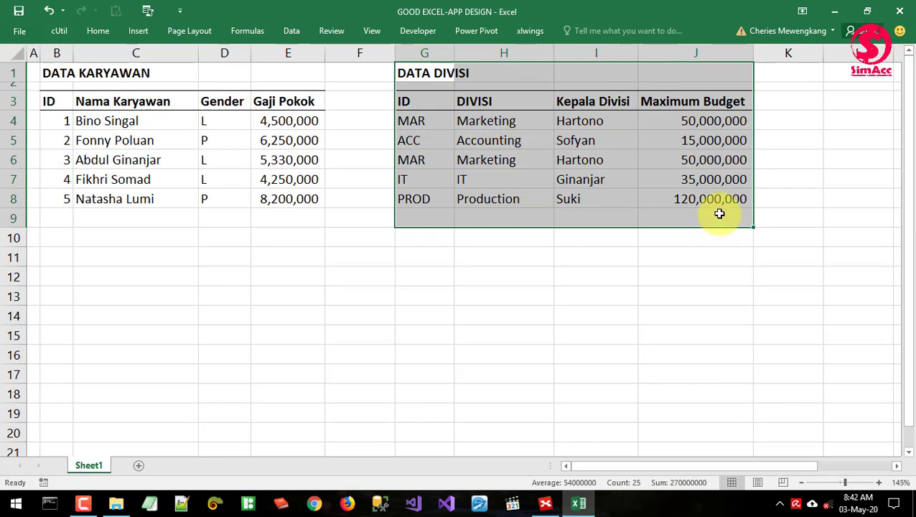
{"action": "left_click", "coordinate": [441, 140]}
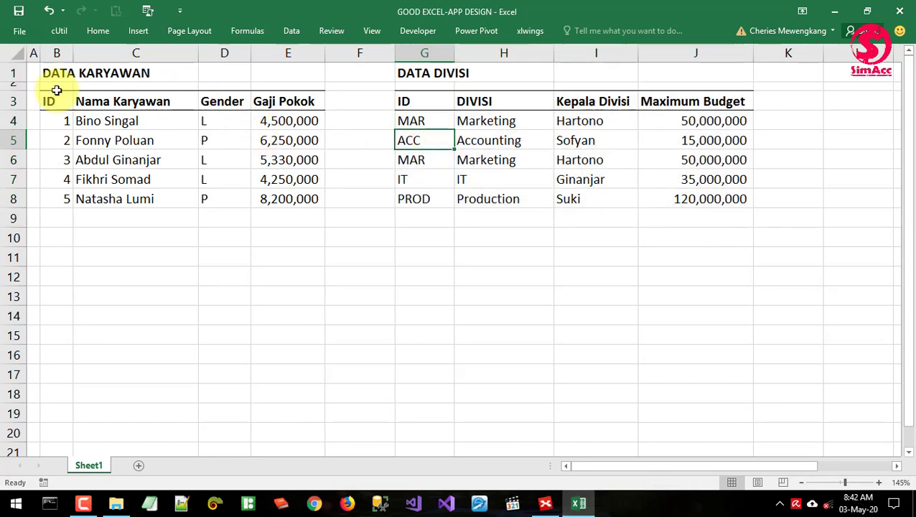
{"action": "left_click_drag", "start_coordinate": [56, 72], "coordinate": [258, 198]}
{"action": "left_click", "coordinate": [248, 174]}
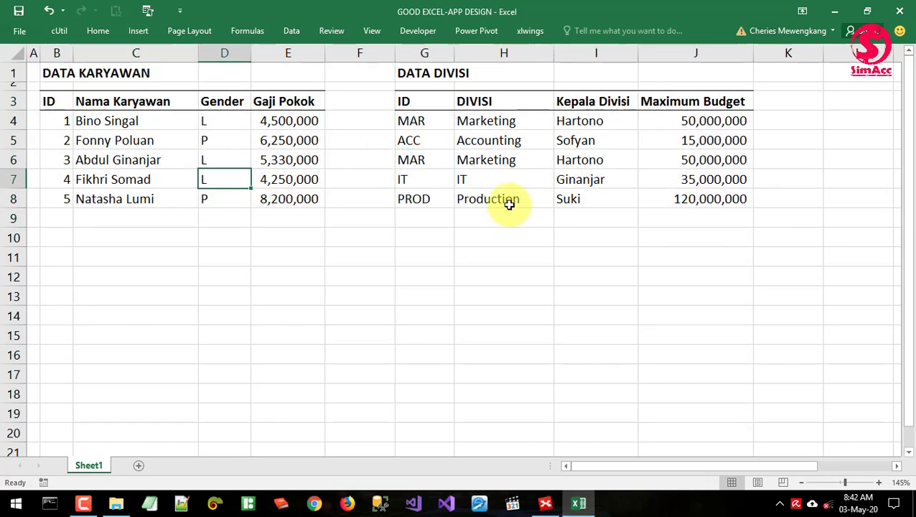
{"action": "left_click_drag", "start_coordinate": [432, 119], "coordinate": [502, 121]}
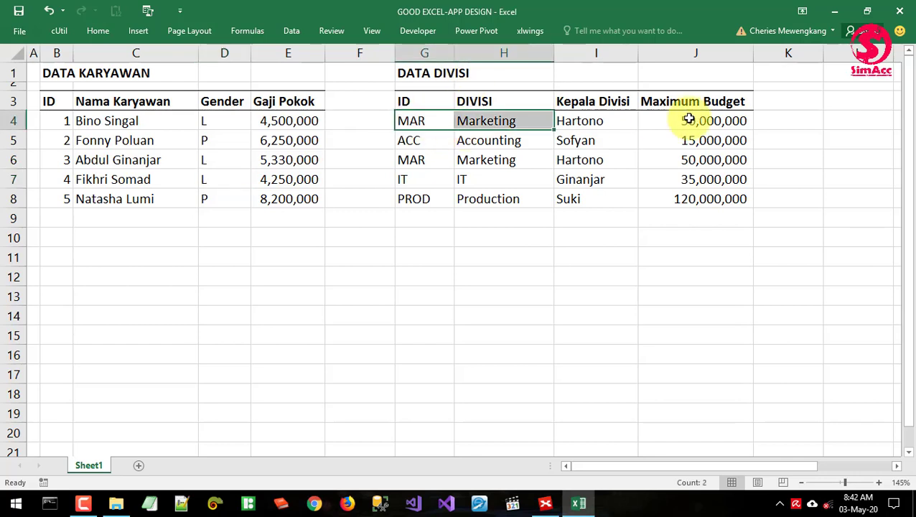
{"action": "left_click_drag", "start_coordinate": [688, 119], "coordinate": [690, 120]}
{"action": "left_click_drag", "start_coordinate": [406, 159], "coordinate": [736, 168]}
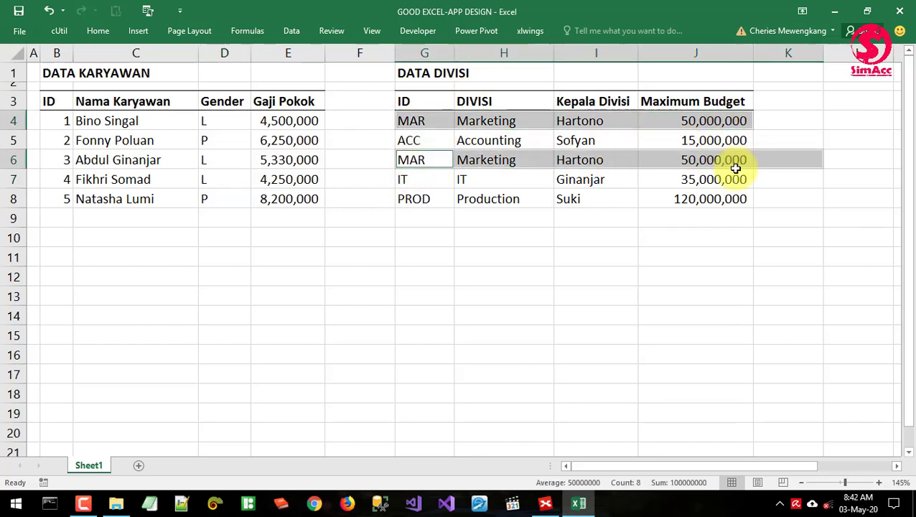
Delete the duplicate Marketing entry in G6:J6 of the division table, shifting the cells below it up.
{"action": "right_click", "coordinate": [530, 244]}
{"action": "left_click", "coordinate": [409, 163]}
{"action": "left_click_drag", "start_coordinate": [414, 161], "coordinate": [733, 160]}
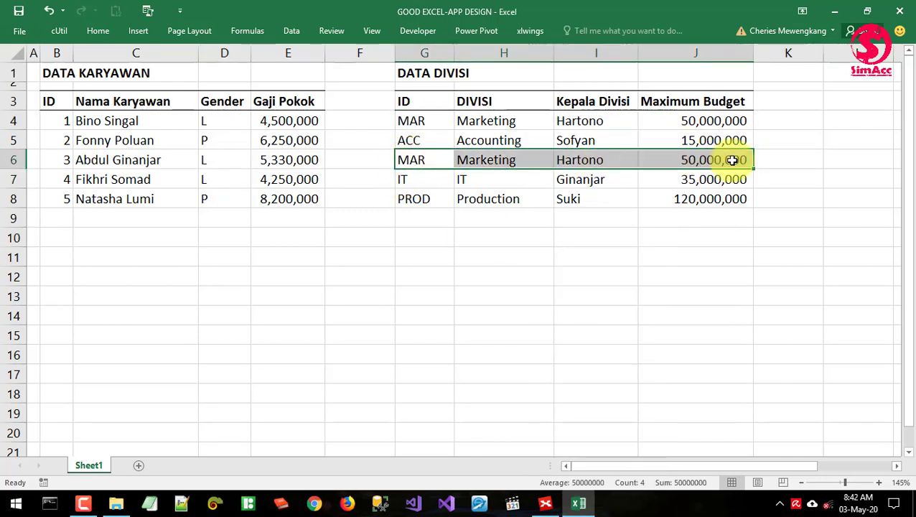
{"action": "right_click", "coordinate": [552, 160]}
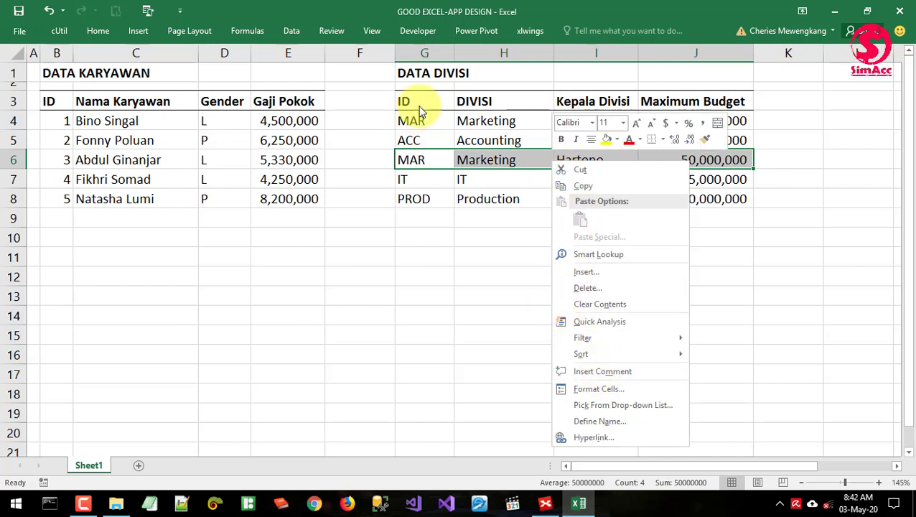
{"action": "left_click", "coordinate": [619, 291]}
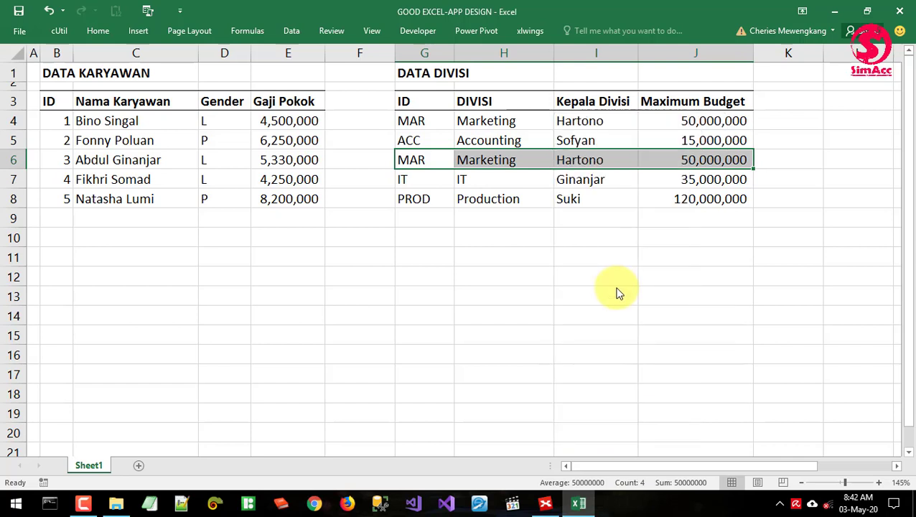
{"action": "left_click", "coordinate": [590, 324]}
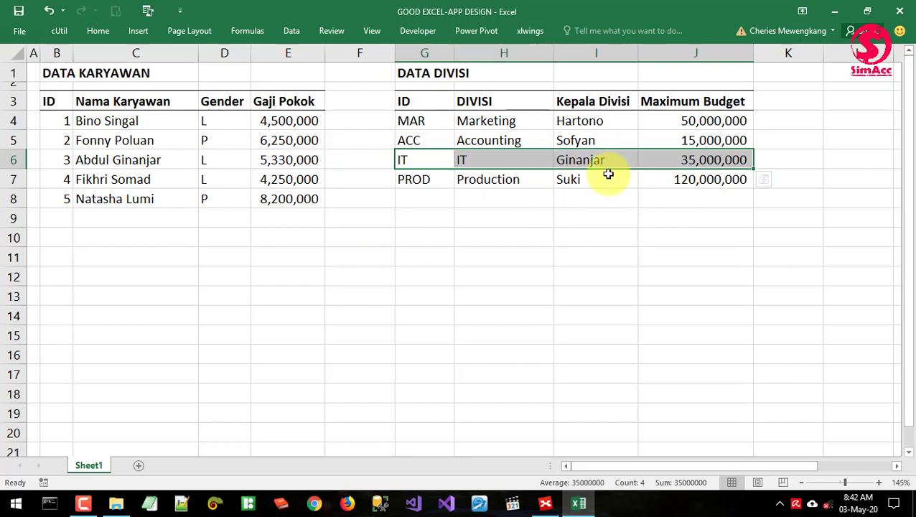
Examine the division table as a whole and then its individual Marketing, Accounting and IT entries.
{"action": "left_click_drag", "start_coordinate": [415, 72], "coordinate": [720, 177]}
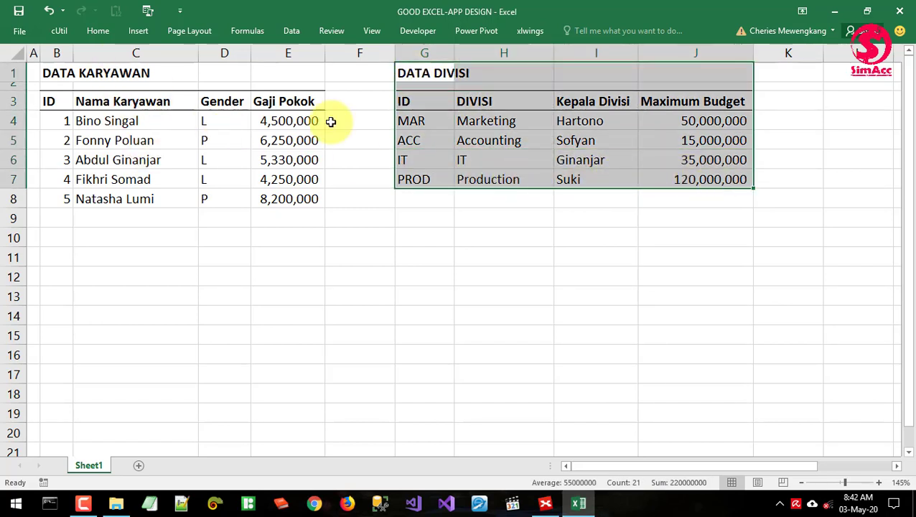
{"action": "left_click", "coordinate": [488, 141]}
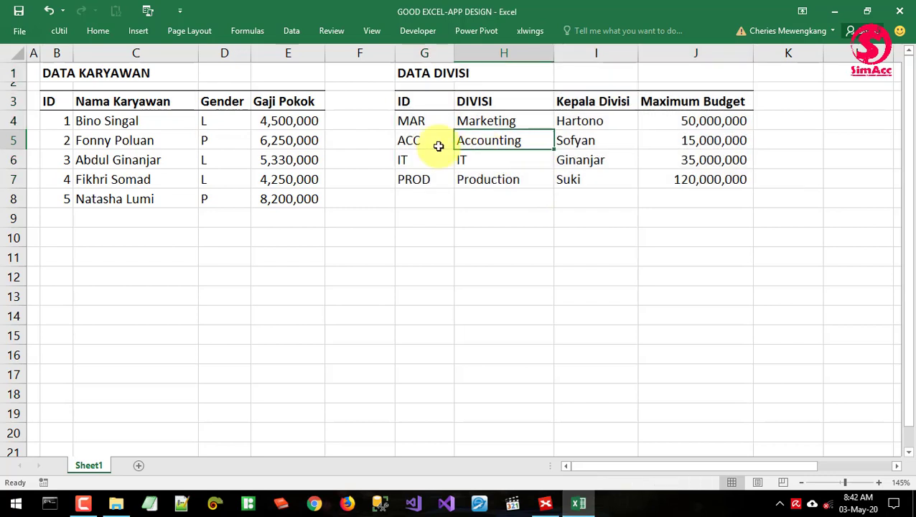
{"action": "left_click_drag", "start_coordinate": [402, 120], "coordinate": [684, 125]}
{"action": "left_click_drag", "start_coordinate": [422, 139], "coordinate": [790, 145]}
{"action": "left_click_drag", "start_coordinate": [423, 159], "coordinate": [495, 162]}
{"action": "left_click", "coordinate": [468, 194]}
Insert a new column F between the two tables and enter the header ID DIVISI in F3.
{"action": "right_click", "coordinate": [357, 53]}
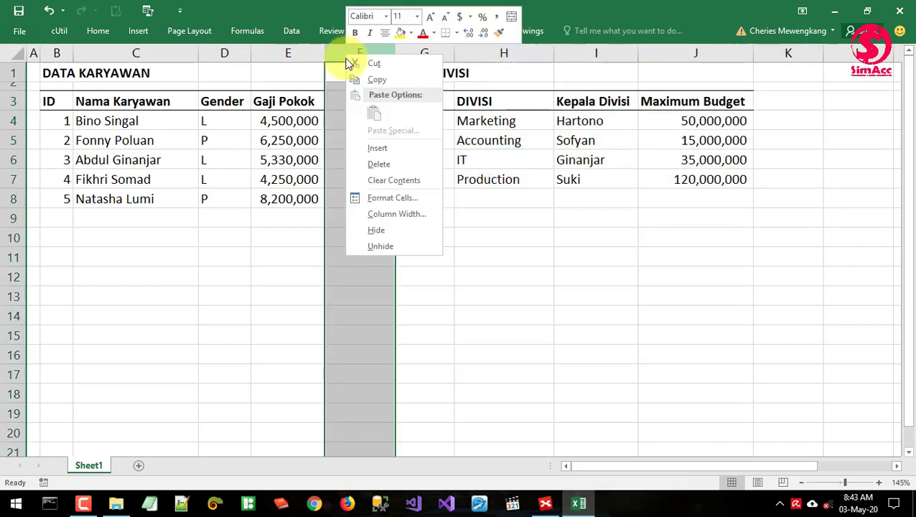
{"action": "left_click", "coordinate": [362, 149]}
{"action": "left_click", "coordinate": [250, 157]}
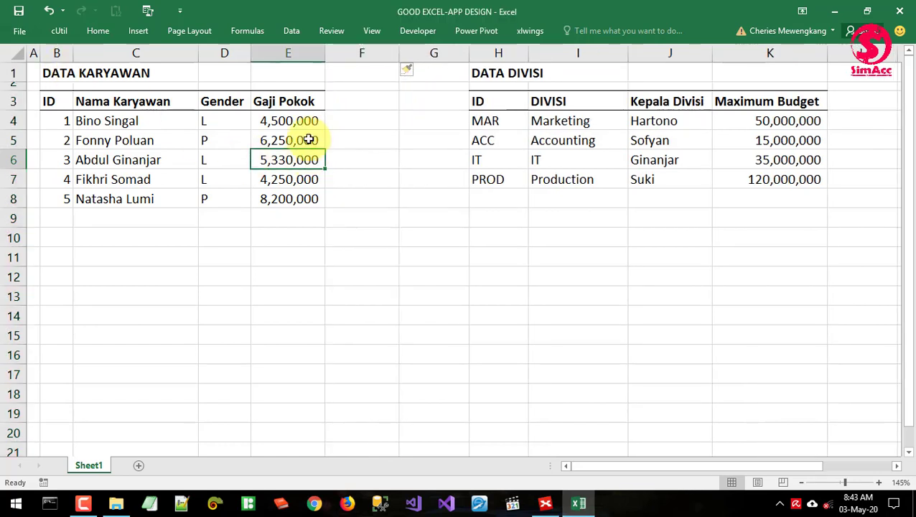
{"action": "left_click", "coordinate": [334, 107]}
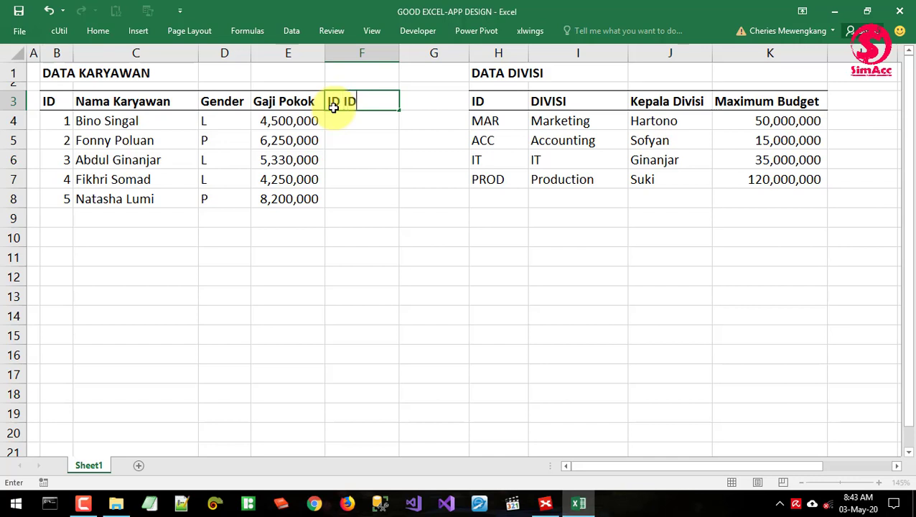
{"action": "type", "text": "ID DIVISI"}
{"action": "key", "text": "Return"}
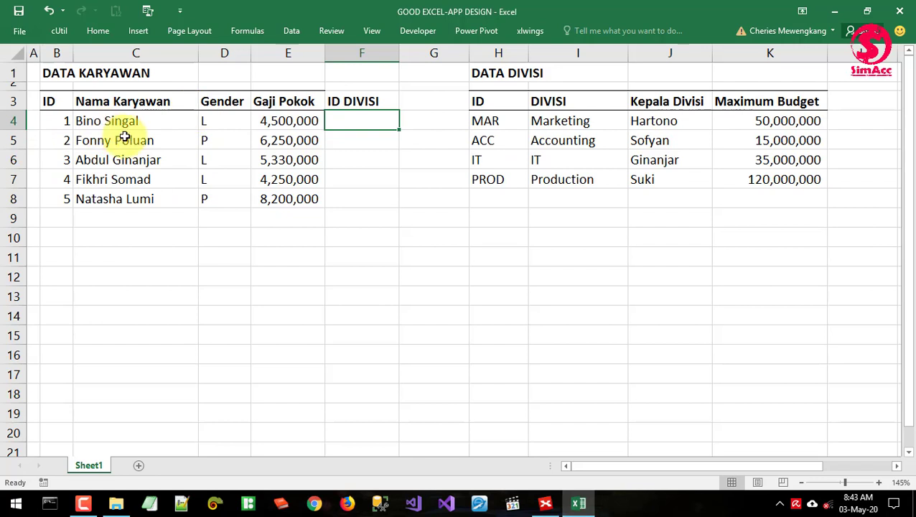
Examine the DATA DIVISI table as a whole and then its ID, DIVISI, Kepala Divisi and Maximum Budget columns.
{"action": "left_click_drag", "start_coordinate": [497, 74], "coordinate": [812, 196]}
{"action": "left_click", "coordinate": [581, 175]}
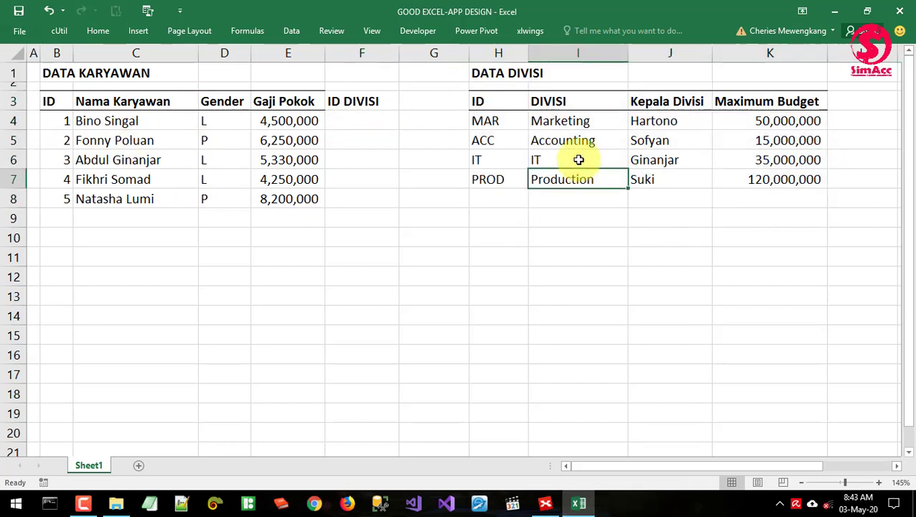
{"action": "left_click", "coordinate": [544, 122]}
{"action": "left_click_drag", "start_coordinate": [510, 105], "coordinate": [523, 123]}
{"action": "left_click_drag", "start_coordinate": [590, 107], "coordinate": [639, 160]}
{"action": "left_click_drag", "start_coordinate": [680, 108], "coordinate": [689, 179]}
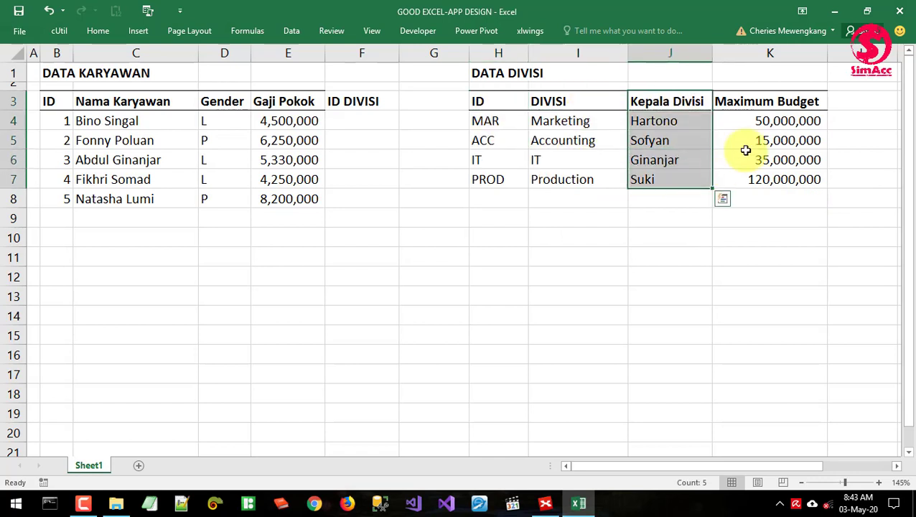
{"action": "left_click_drag", "start_coordinate": [765, 108], "coordinate": [752, 180]}
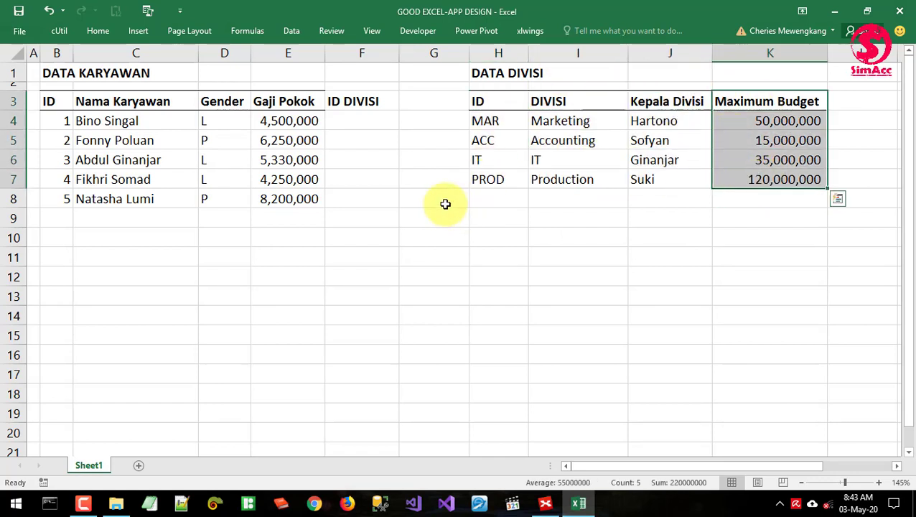
Copy only the formatting of the Gaji Pokok column to the ID DIVISI column.
{"action": "left_click", "coordinate": [287, 53]}
{"action": "key", "text": "ctrl+c"}
{"action": "right_click", "coordinate": [359, 52]}
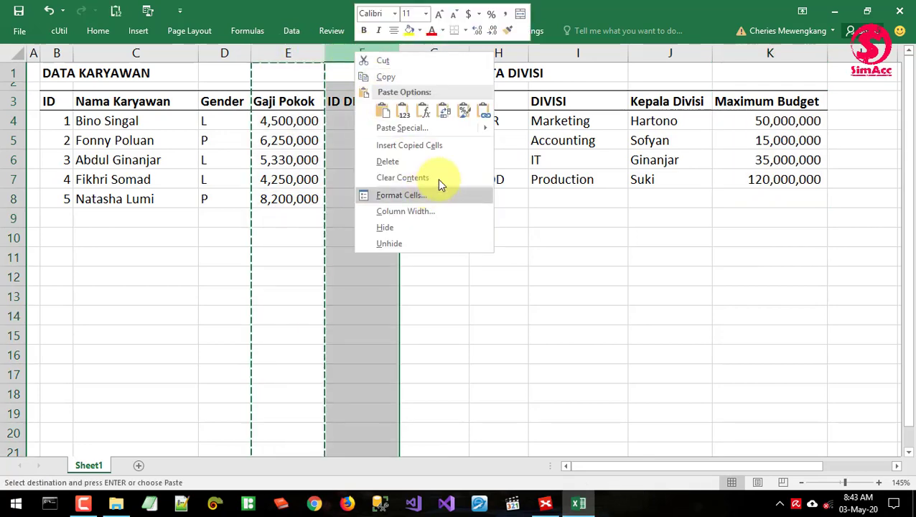
{"action": "left_click", "coordinate": [467, 115]}
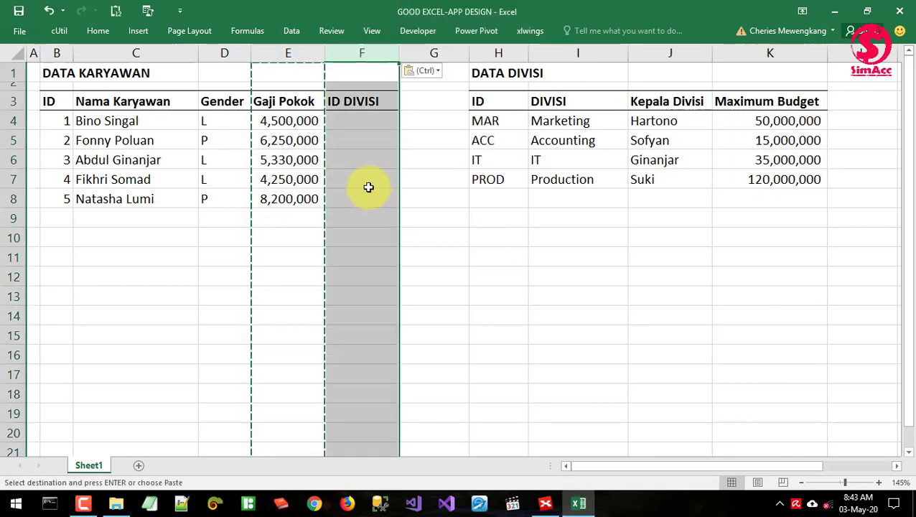
{"action": "left_click", "coordinate": [367, 184]}
{"action": "left_click", "coordinate": [354, 122]}
{"action": "key", "text": "Escape"}
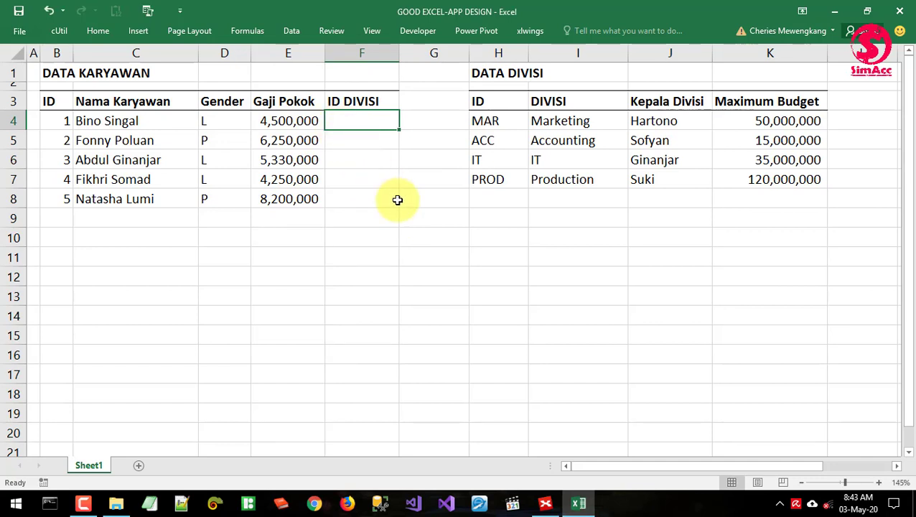
Fill F4:F8 of the ID DIVISI column with MAR, ACC, MAR, IT and PROD.
{"action": "key", "text": "Return"}
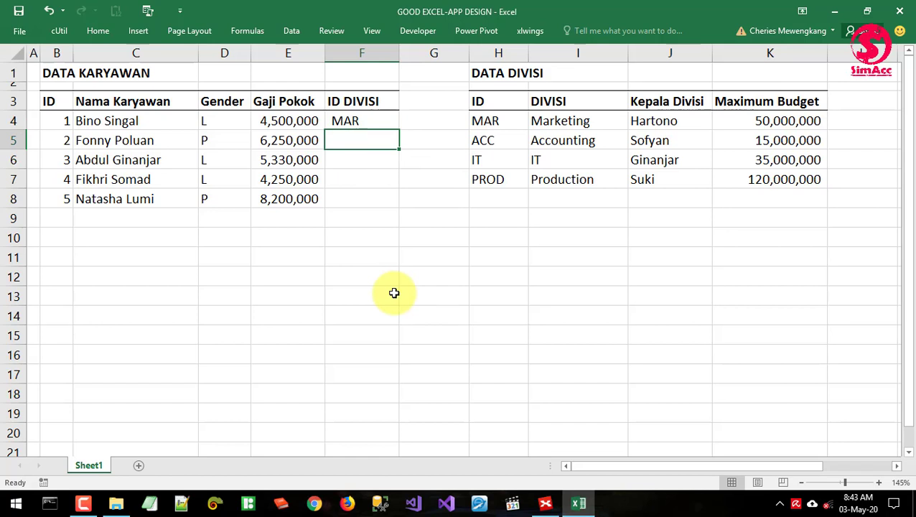
{"action": "type", "text": "ACC"}
{"action": "key", "text": "Return"}
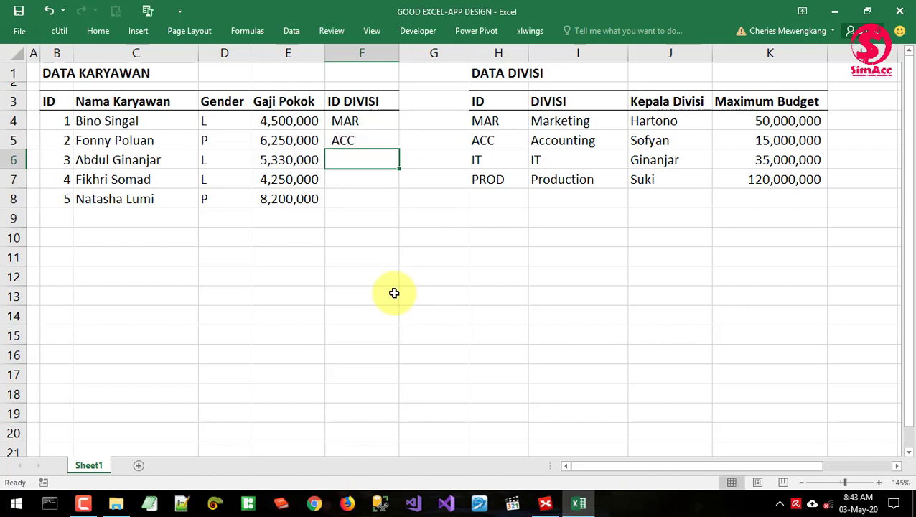
{"action": "key", "text": "Return"}
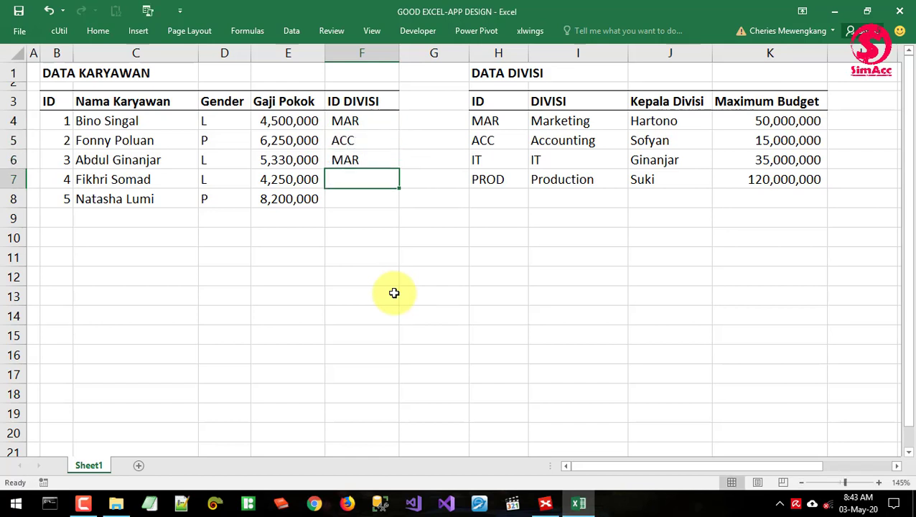
{"action": "type", "text": "IT"}
{"action": "key", "text": "Return"}
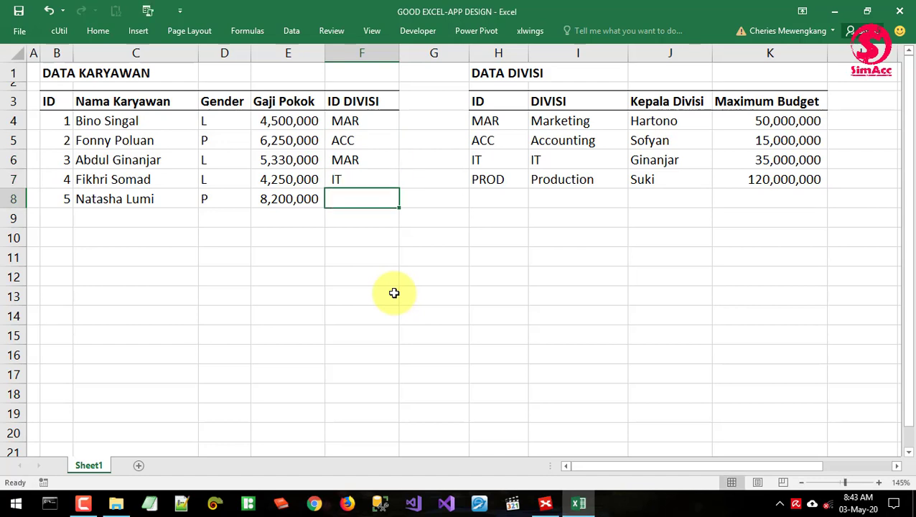
{"action": "key", "text": "Return"}
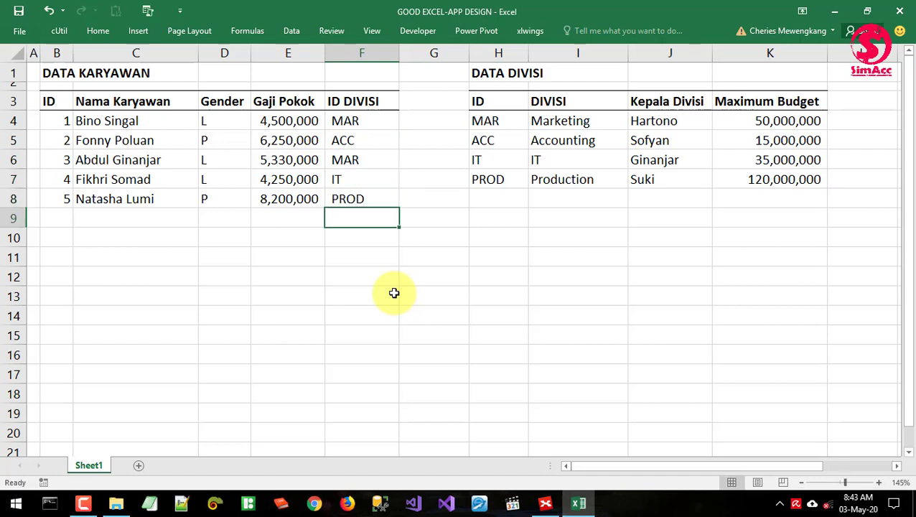
Examine the employee and division tables together and separately, including the ID columns and individual employee entries.
{"action": "left_click", "coordinate": [356, 178]}
{"action": "left_click_drag", "start_coordinate": [61, 73], "coordinate": [832, 226]}
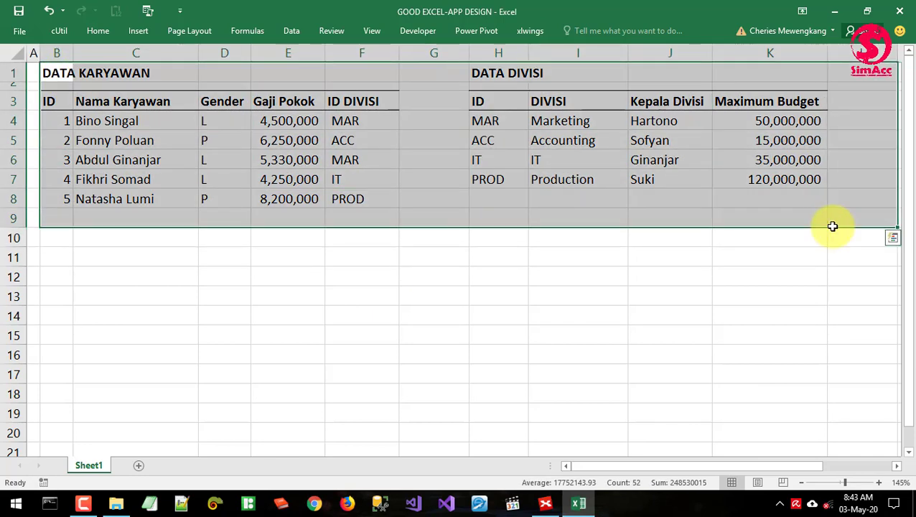
{"action": "left_click", "coordinate": [725, 242]}
{"action": "left_click", "coordinate": [403, 247]}
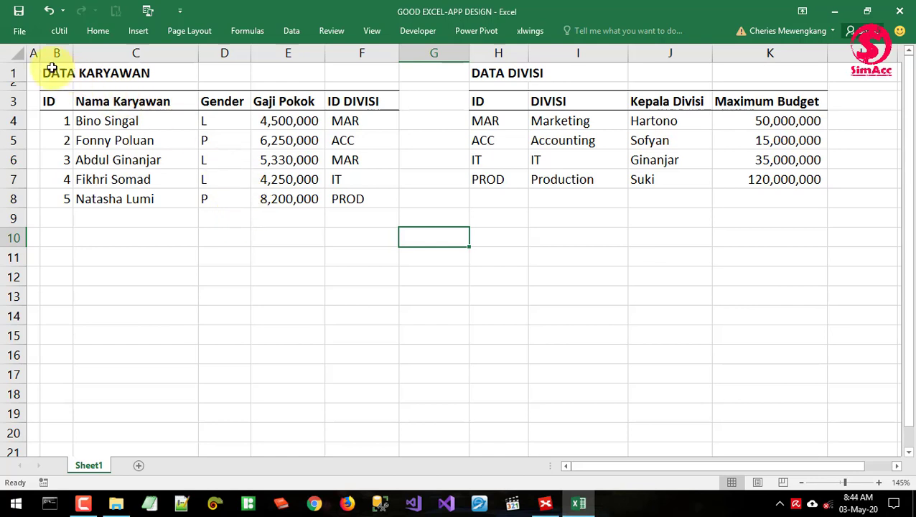
{"action": "left_click_drag", "start_coordinate": [51, 72], "coordinate": [347, 205]}
{"action": "left_click_drag", "start_coordinate": [474, 79], "coordinate": [808, 196]}
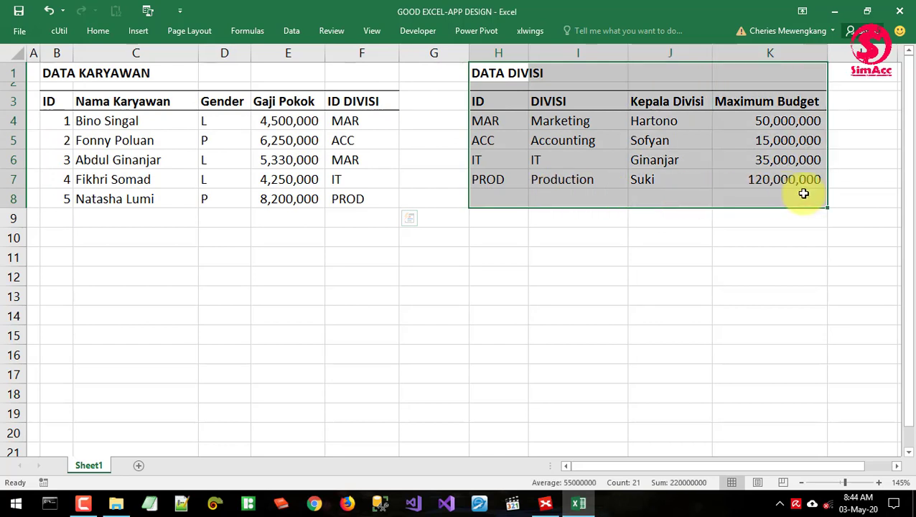
{"action": "left_click", "coordinate": [147, 126]}
{"action": "left_click_drag", "start_coordinate": [57, 73], "coordinate": [144, 183]}
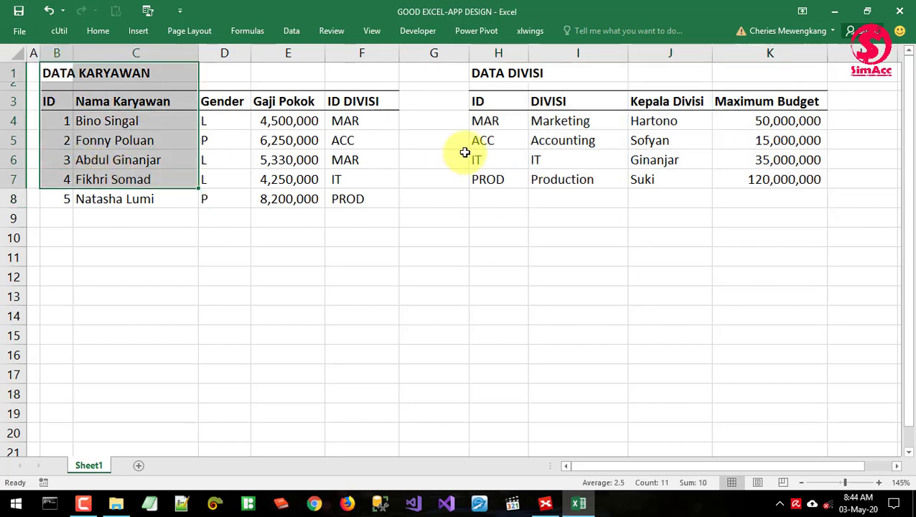
{"action": "left_click_drag", "start_coordinate": [477, 86], "coordinate": [511, 188]}
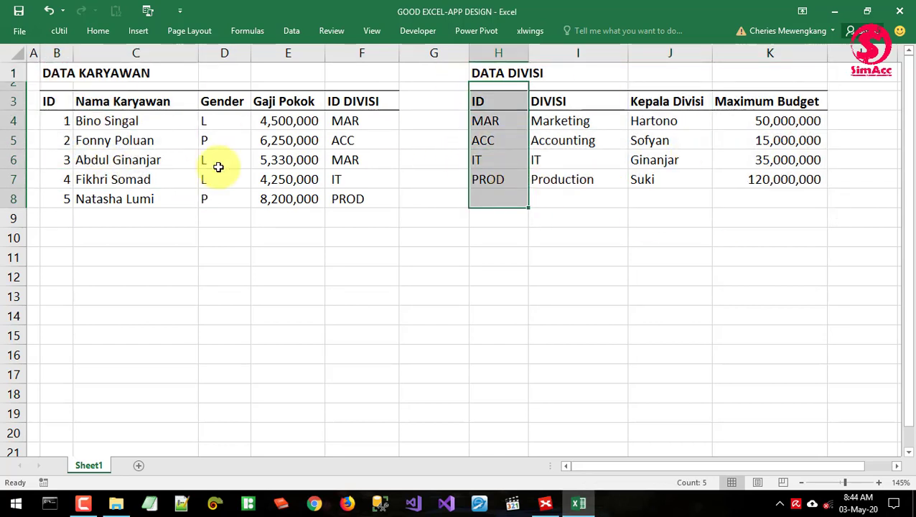
{"action": "left_click", "coordinate": [149, 165]}
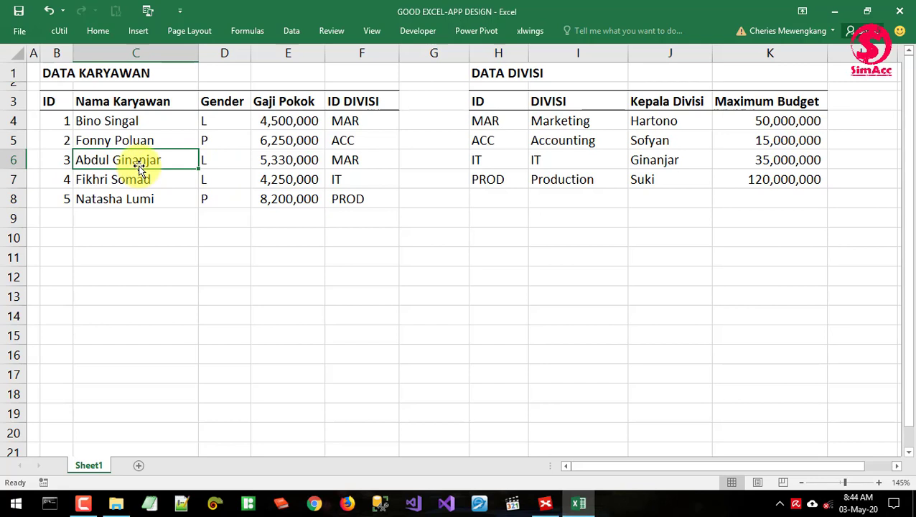
{"action": "left_click", "coordinate": [86, 141]}
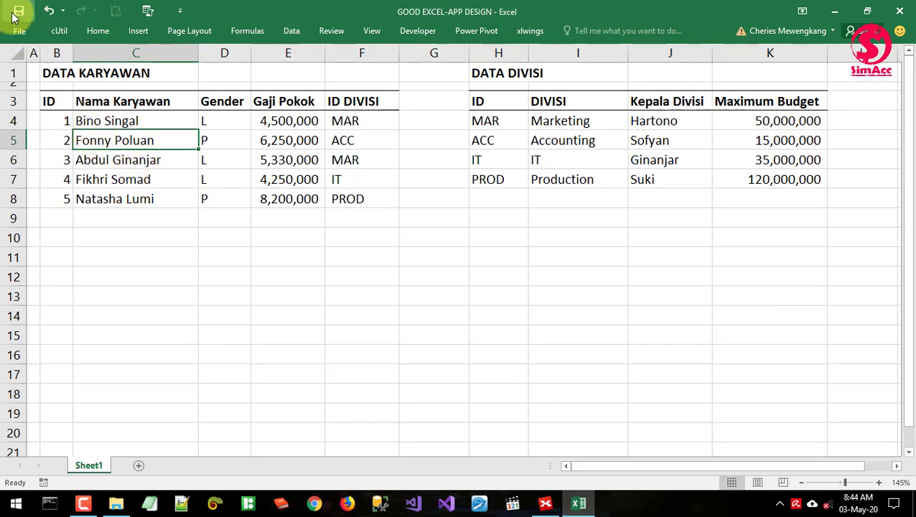
{"action": "left_click", "coordinate": [65, 143]}
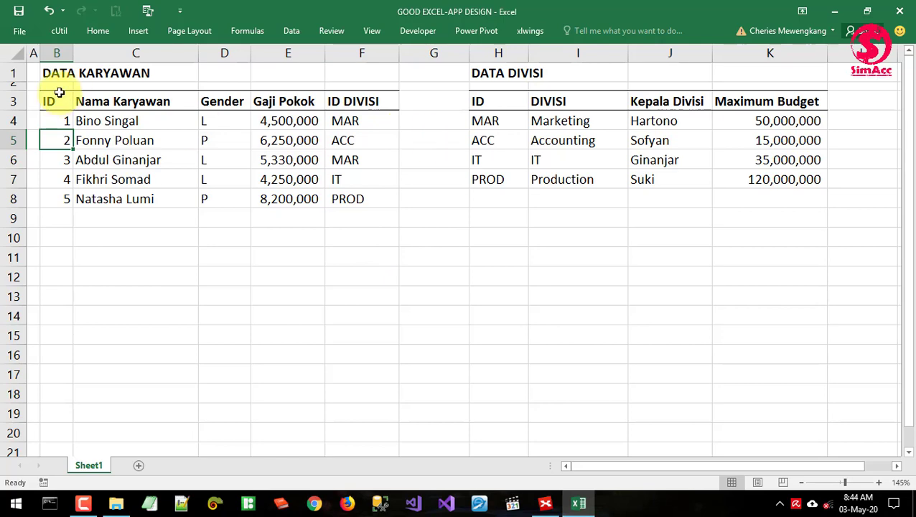
{"action": "left_click_drag", "start_coordinate": [59, 75], "coordinate": [766, 209]}
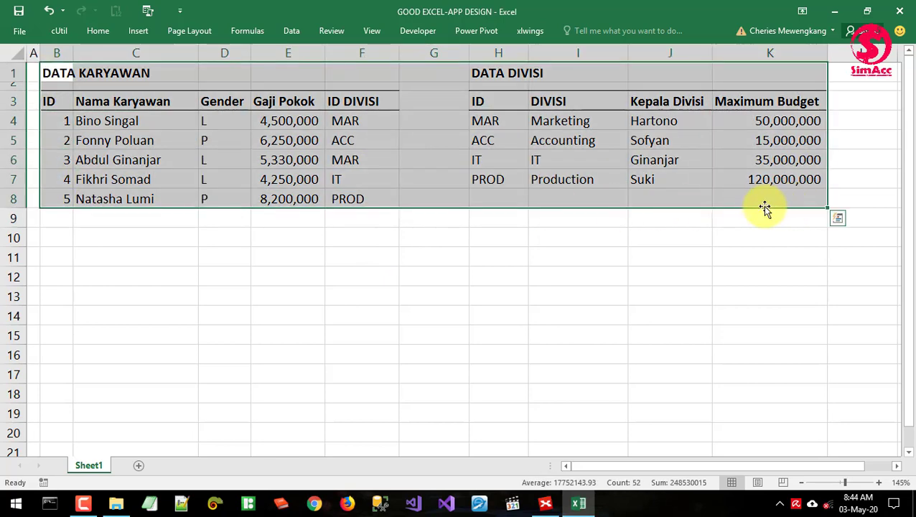
{"action": "left_click", "coordinate": [353, 179]}
Switch to the XMind mind map, review the topic Different Sheet For Different Data, and return to the Excel workbook.
{"action": "left_click", "coordinate": [545, 502]}
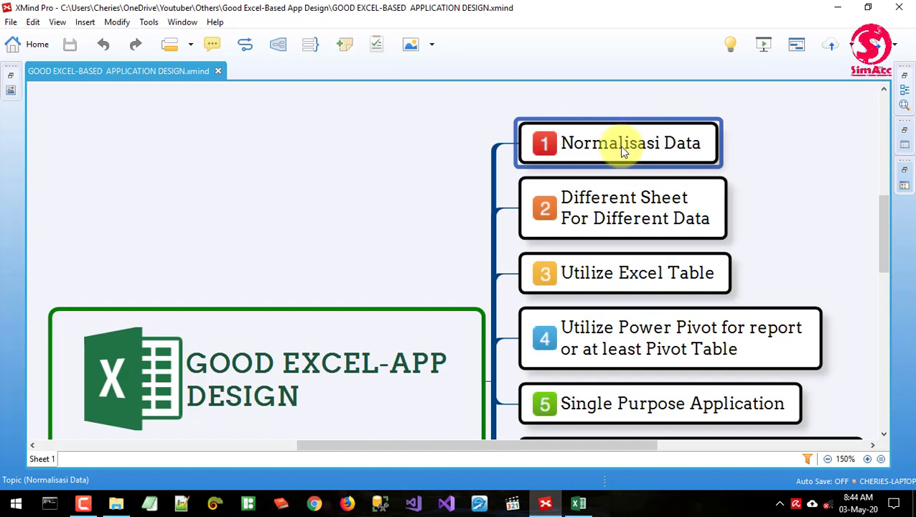
{"action": "left_click", "coordinate": [602, 225]}
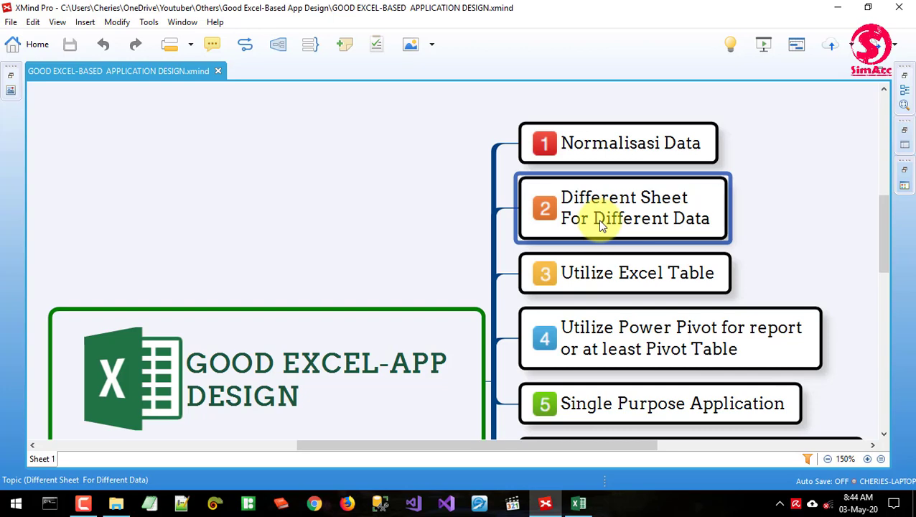
{"action": "left_click", "coordinate": [583, 506]}
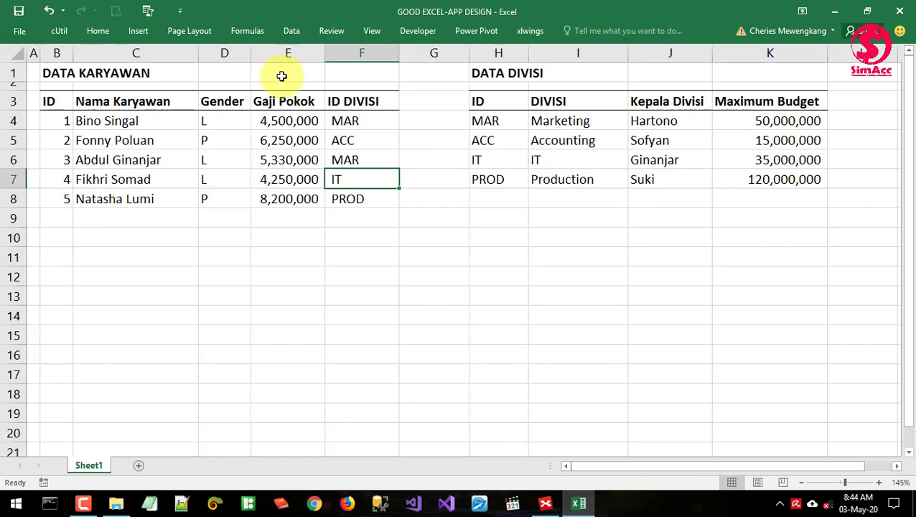
Examine the DATA KARYAWAN block B1:F8 and the DATA DIVISI block H1:K7 that share the same sheet.
{"action": "key", "text": "Left"}
{"action": "key", "text": "Left"}
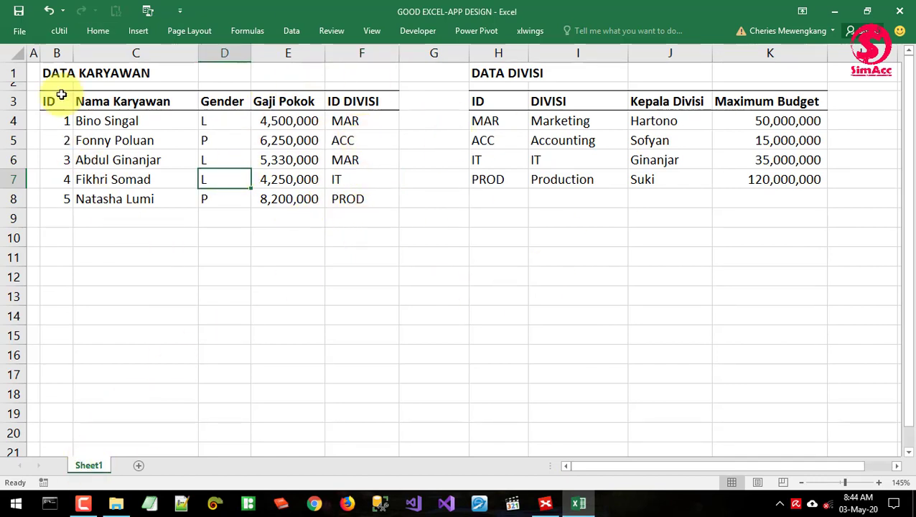
{"action": "left_click_drag", "start_coordinate": [57, 74], "coordinate": [339, 200]}
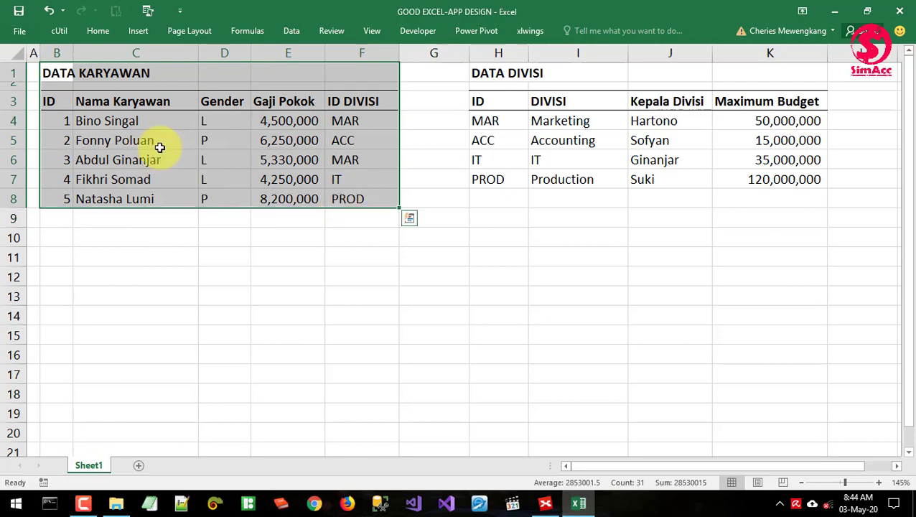
{"action": "left_click_drag", "start_coordinate": [57, 74], "coordinate": [363, 198]}
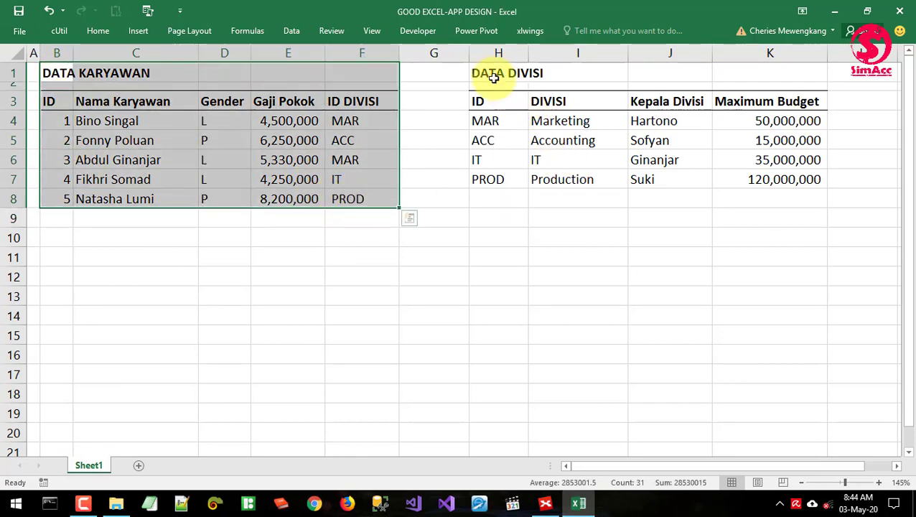
{"action": "left_click_drag", "start_coordinate": [490, 72], "coordinate": [772, 180]}
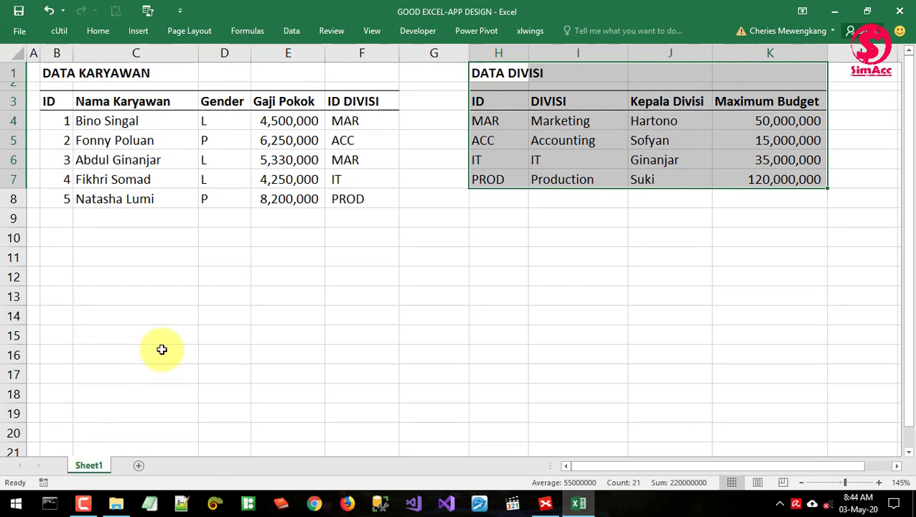
{"action": "left_click", "coordinate": [159, 242]}
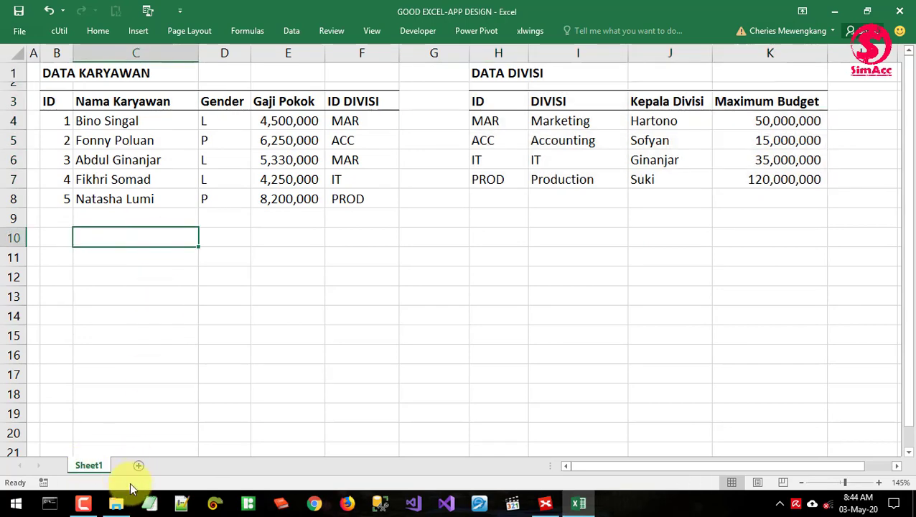
Add a new worksheet and rename Sheet1 as KARY.
{"action": "left_click", "coordinate": [139, 467]}
{"action": "left_click", "coordinate": [89, 467]}
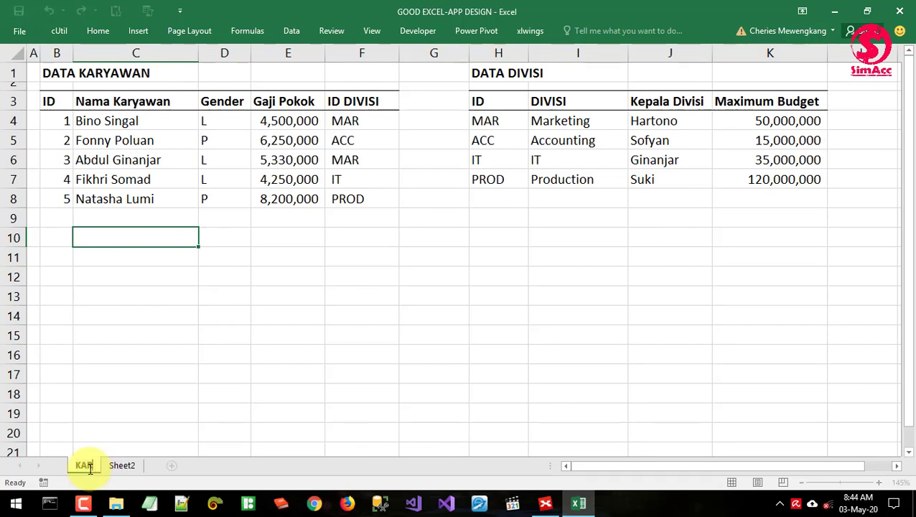
{"action": "type", "text": "KARY"}
{"action": "key", "text": "Return"}
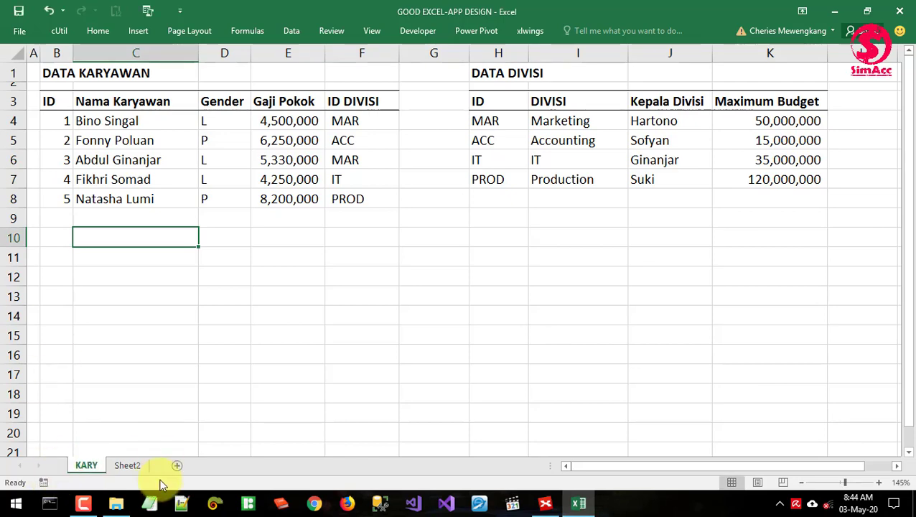
Rename Sheet2 as DIV and return to the KARY sheet.
{"action": "left_click", "coordinate": [134, 468]}
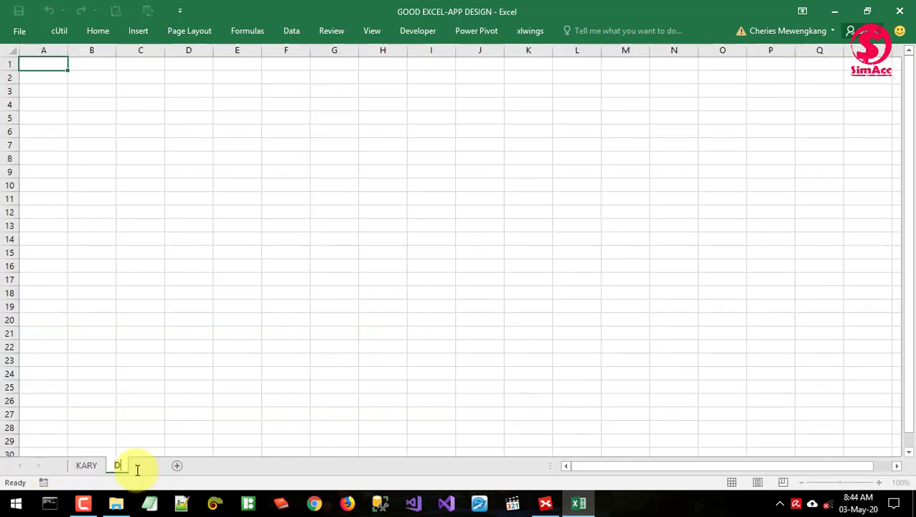
{"action": "key", "text": "Return"}
{"action": "left_click", "coordinate": [97, 474]}
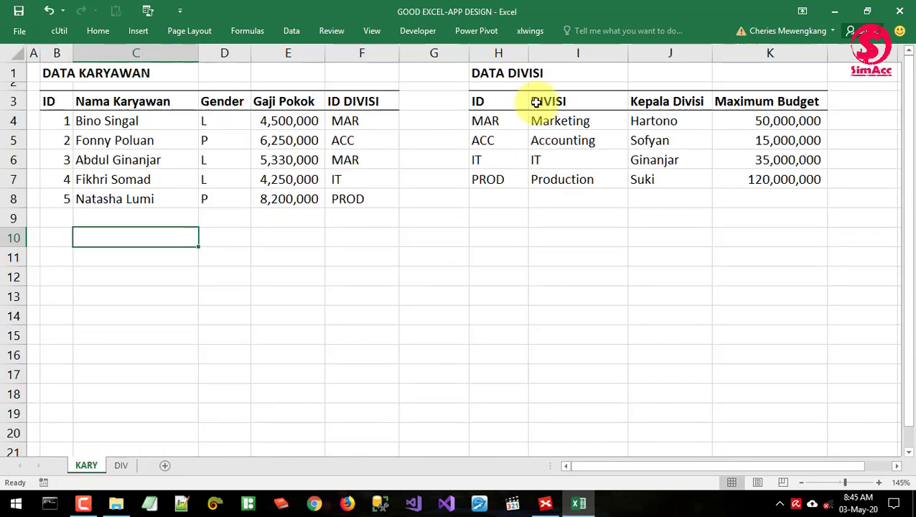
Move the DATA DIVISI columns H:L from the KARY sheet to the DIV sheet, inserting the cut cells at column B.
{"action": "left_click_drag", "start_coordinate": [498, 52], "coordinate": [862, 53]}
{"action": "right_click", "coordinate": [507, 49]}
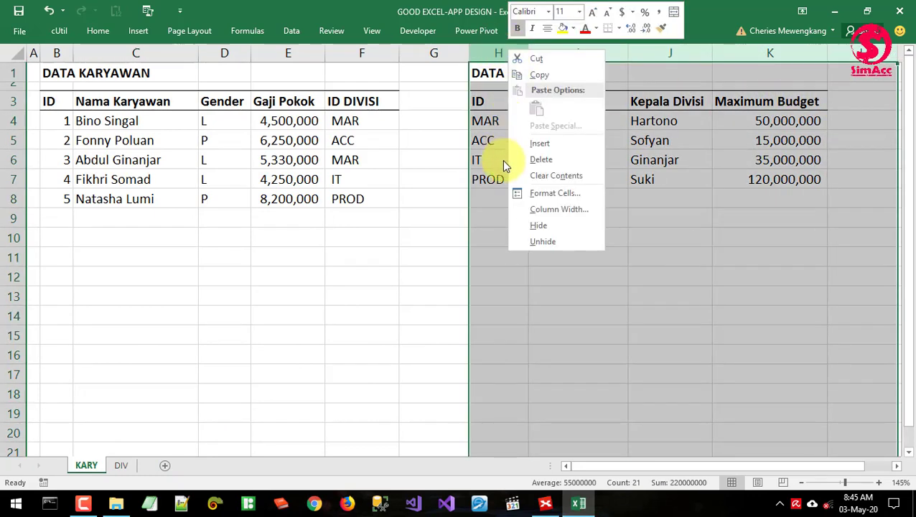
{"action": "left_click", "coordinate": [537, 60]}
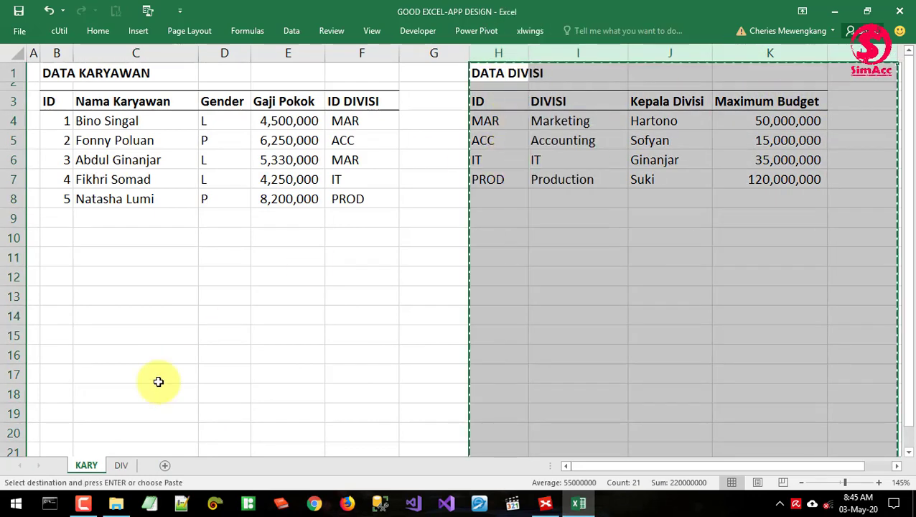
{"action": "left_click", "coordinate": [121, 467]}
{"action": "right_click", "coordinate": [92, 62]}
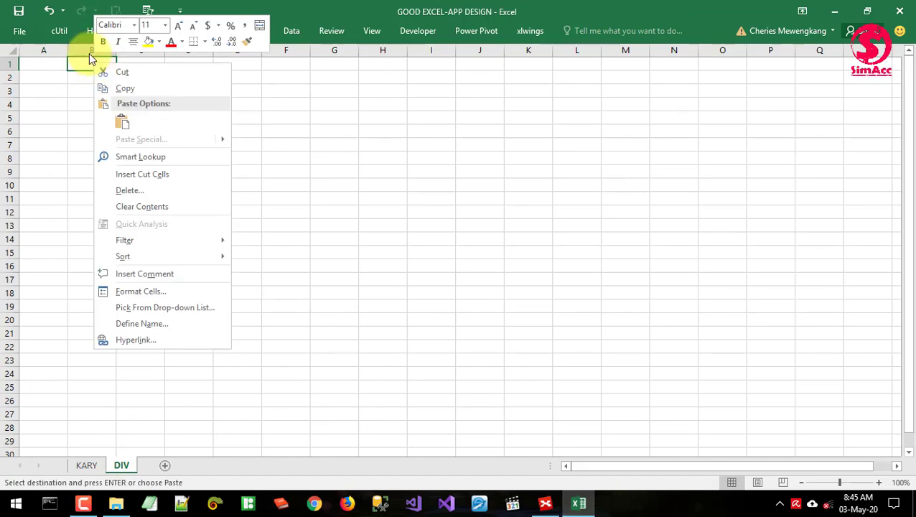
{"action": "right_click", "coordinate": [88, 51]}
{"action": "left_click", "coordinate": [116, 147]}
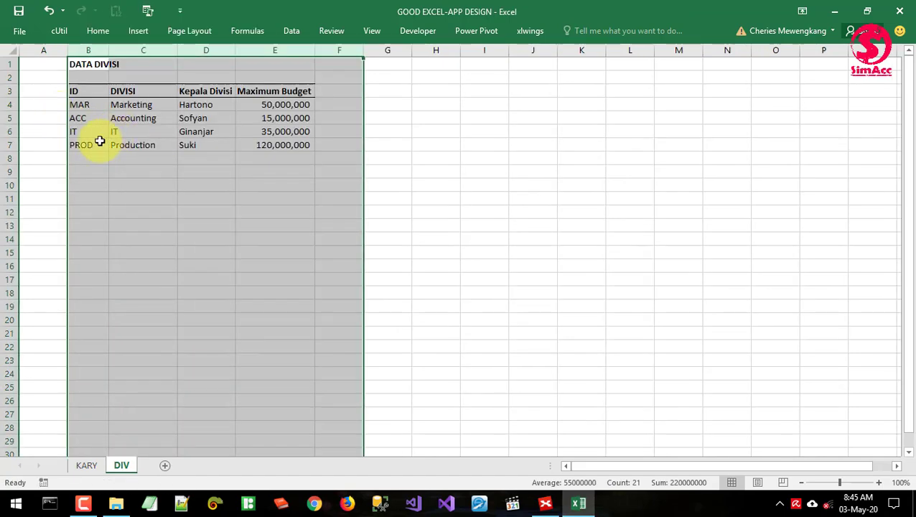
Narrow column A on the DIV sheet to a thin margin beside the DATA DIVISI table.
{"action": "left_click", "coordinate": [69, 140]}
{"action": "scroll", "coordinate": [67, 134], "scroll_direction": "up", "scroll_amount": 3}
{"action": "scroll", "coordinate": [67, 134], "scroll_direction": "up", "scroll_amount": 1}
{"action": "left_click_drag", "start_coordinate": [103, 58], "coordinate": [42, 74]}
{"action": "left_click", "coordinate": [72, 118]}
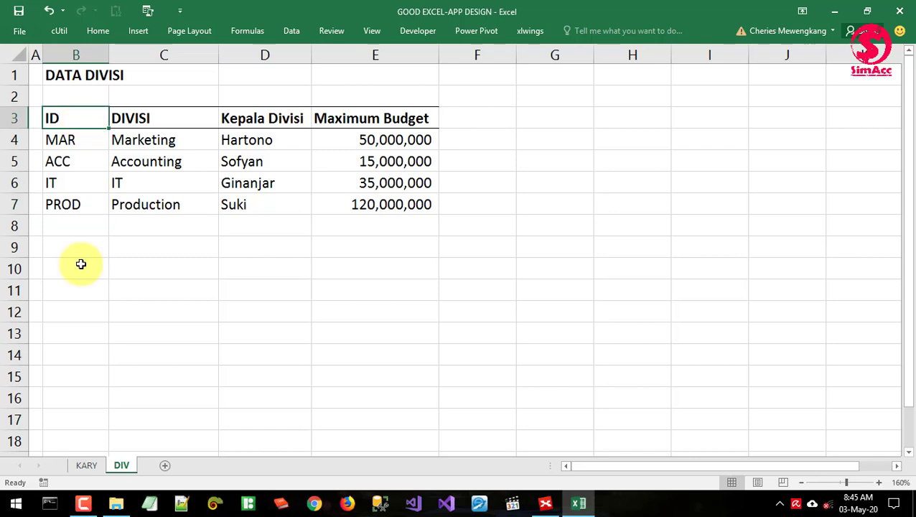
Examine the employee table on KARY and the division table on DIV in turn.
{"action": "left_click", "coordinate": [86, 466]}
{"action": "left_click", "coordinate": [172, 259]}
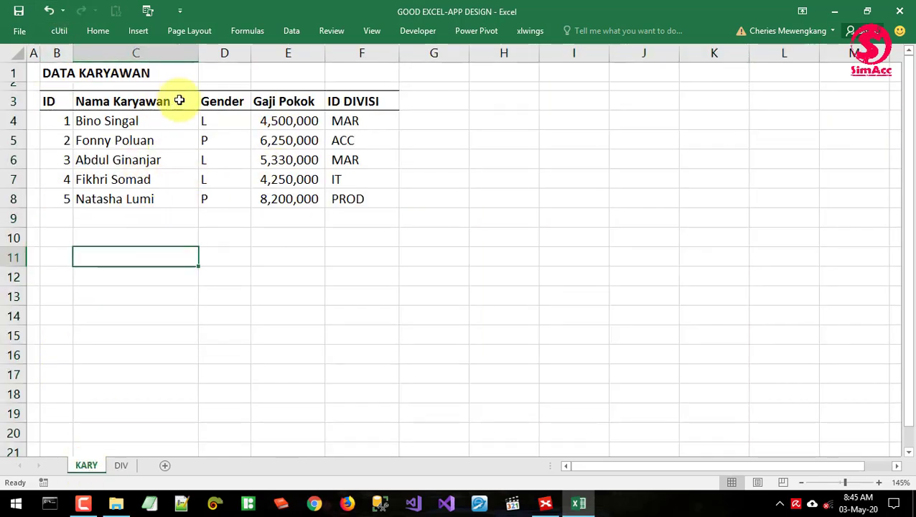
{"action": "left_click", "coordinate": [120, 466]}
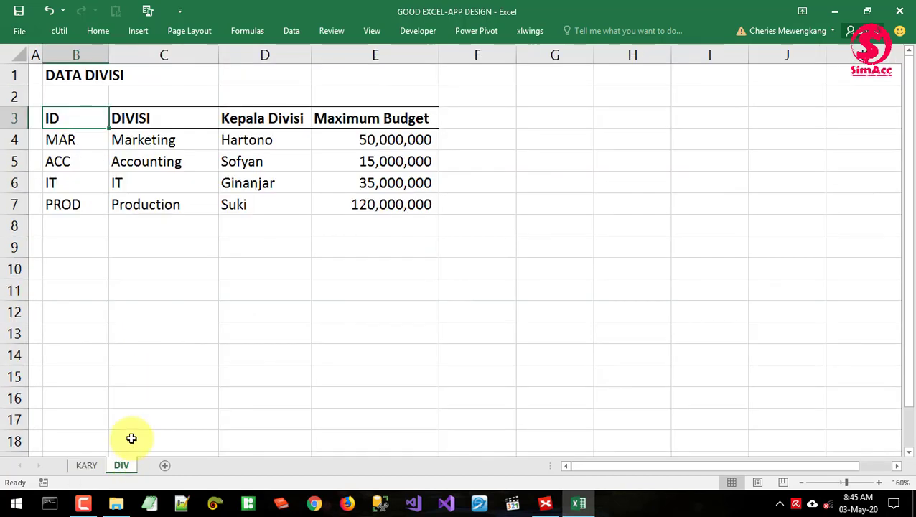
{"action": "left_click", "coordinate": [129, 291]}
{"action": "left_click", "coordinate": [86, 465]}
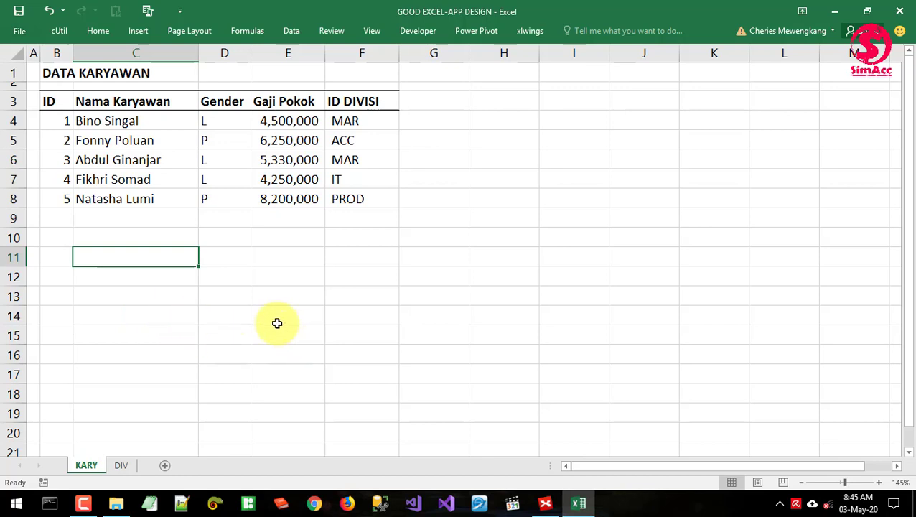
{"action": "left_click", "coordinate": [225, 272]}
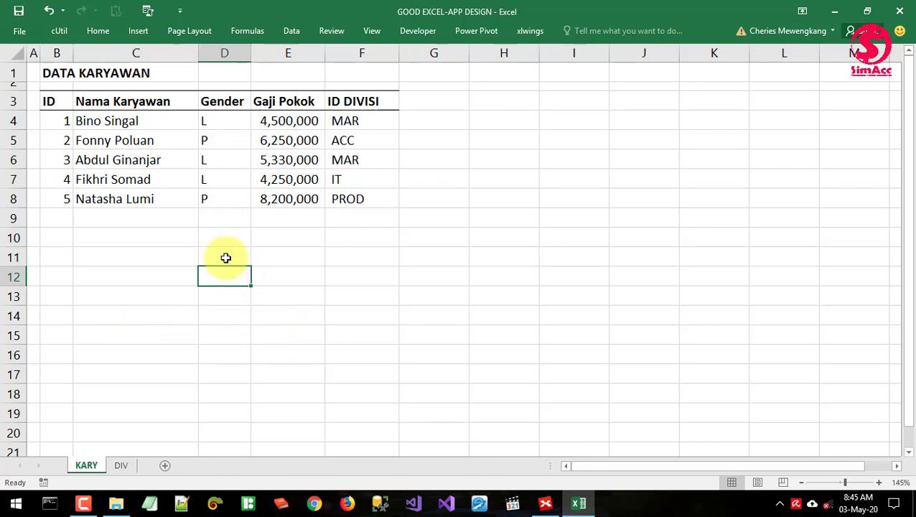
{"action": "left_click", "coordinate": [138, 237]}
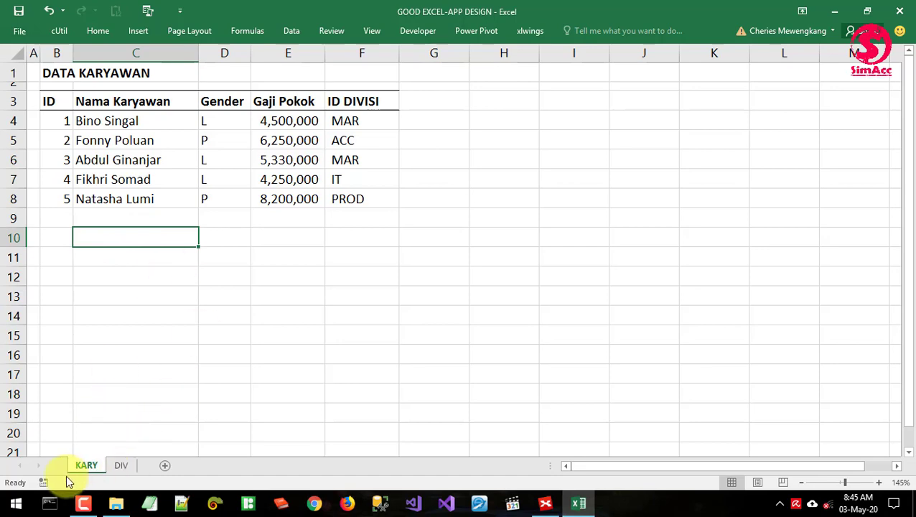
{"action": "left_click", "coordinate": [121, 466]}
{"action": "left_click", "coordinate": [86, 464]}
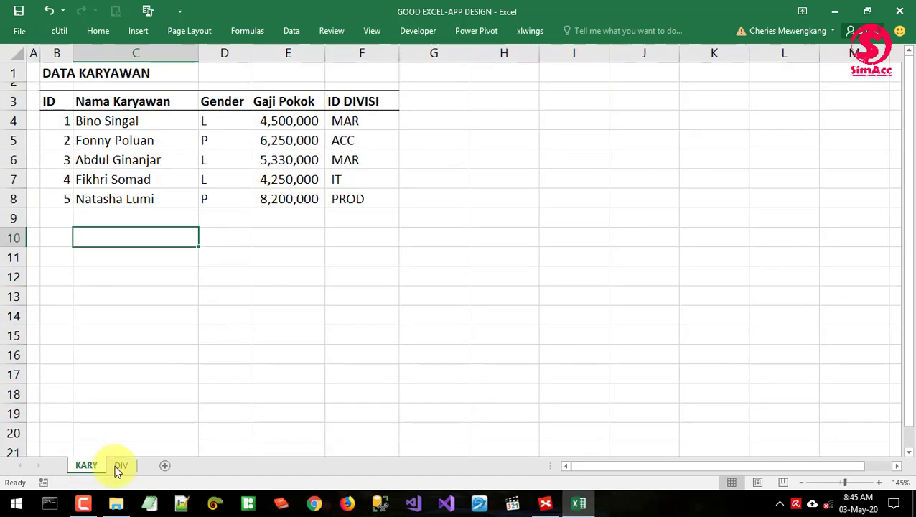
Reduce the height of row 2 on the DIV sheet to a thin spacer, matching the KARY sheet.
{"action": "left_click", "coordinate": [122, 465]}
{"action": "left_click", "coordinate": [86, 465]}
{"action": "left_click_drag", "start_coordinate": [57, 140], "coordinate": [8, 85]}
{"action": "left_click", "coordinate": [120, 465]}
{"action": "left_click", "coordinate": [96, 203]}
{"action": "left_click", "coordinate": [76, 143]}
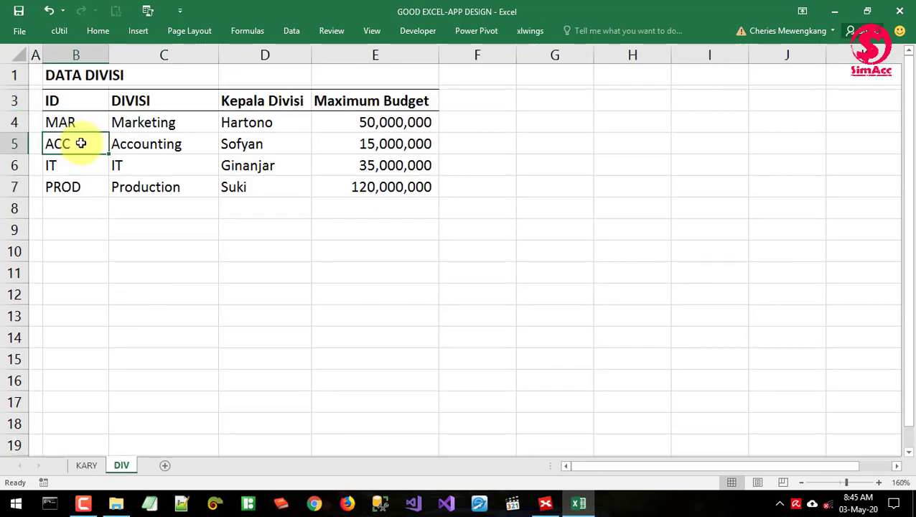
Examine the IT and PROD division IDs on DIV and compare the sheet with KARY.
{"action": "left_click", "coordinate": [120, 162]}
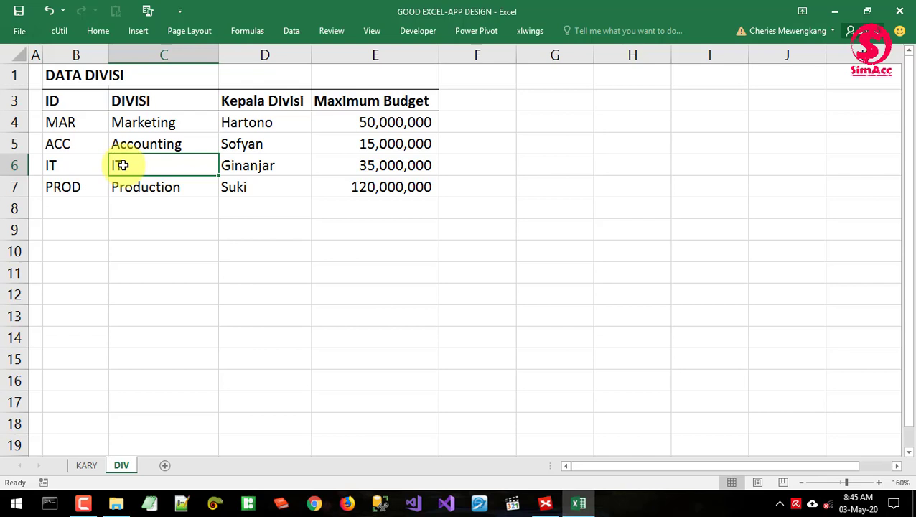
{"action": "left_click", "coordinate": [84, 169]}
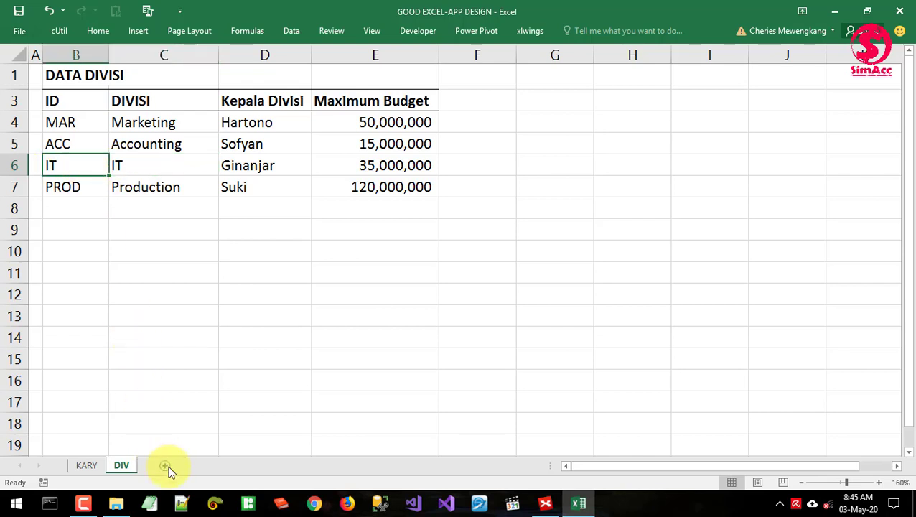
{"action": "left_click", "coordinate": [68, 186]}
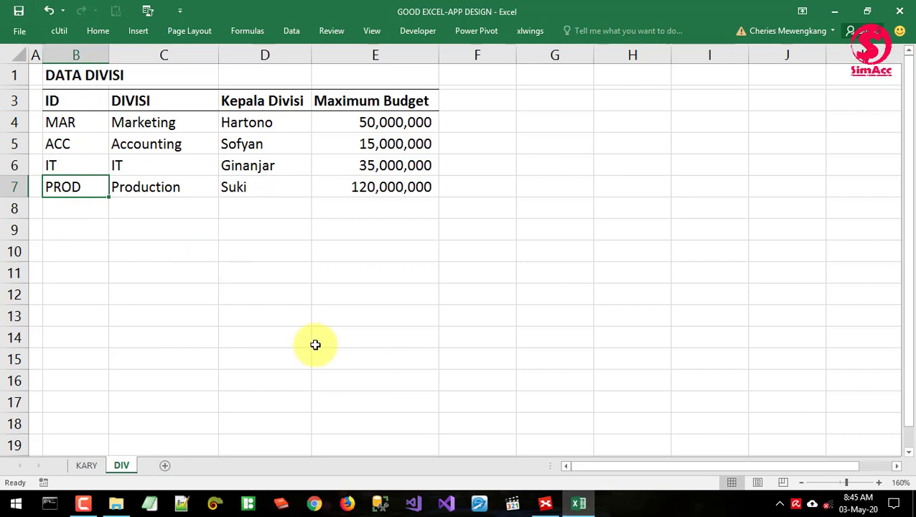
{"action": "left_click", "coordinate": [88, 463]}
{"action": "left_click", "coordinate": [121, 463]}
{"action": "left_click", "coordinate": [164, 229]}
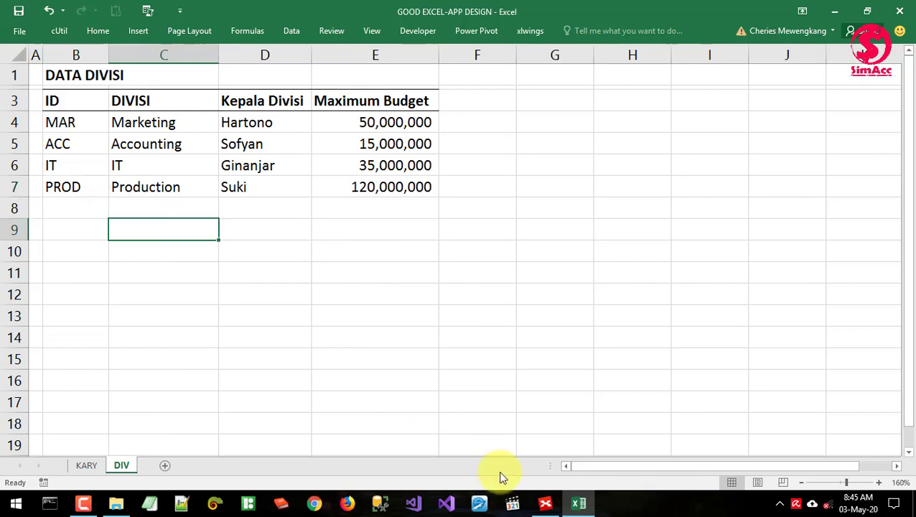
Switch to the XMind mind map, review the topic Utilize Excel Table, and return to the DIV sheet in Excel.
{"action": "left_click", "coordinate": [546, 502]}
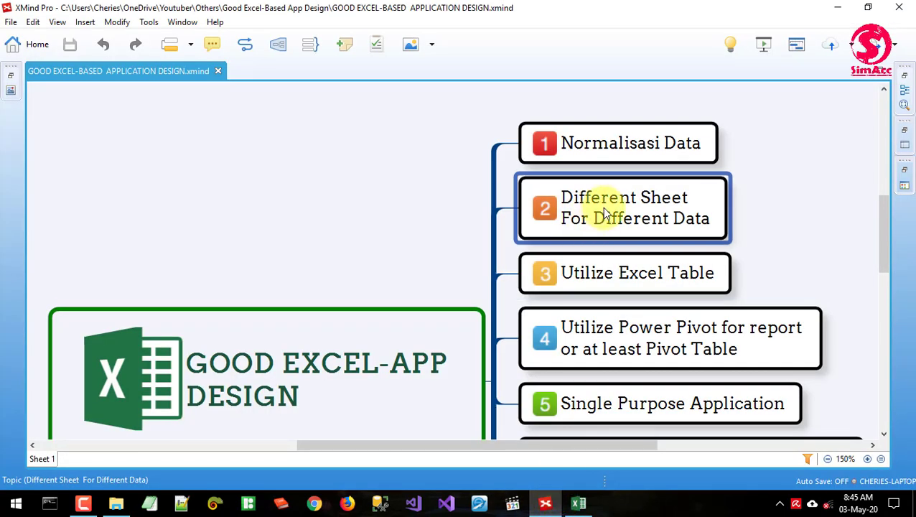
{"action": "left_click", "coordinate": [612, 277]}
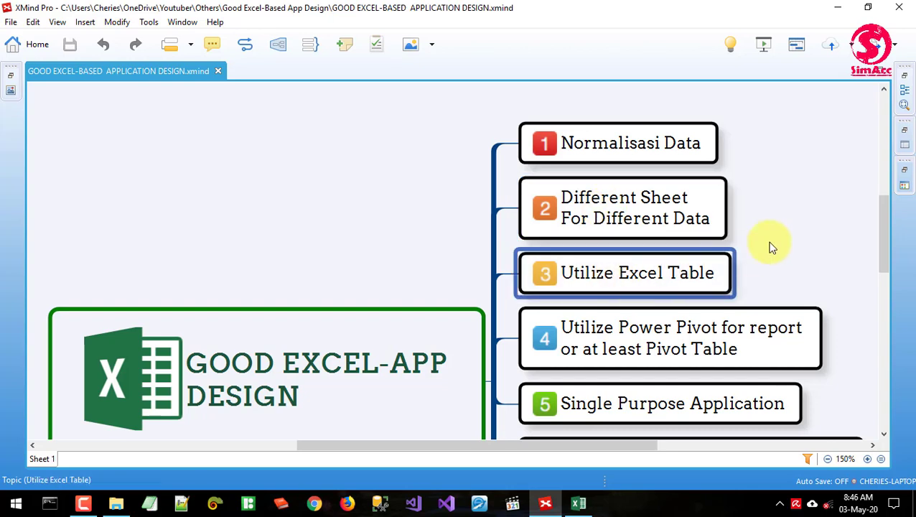
{"action": "left_click_drag", "start_coordinate": [884, 217], "coordinate": [885, 226]}
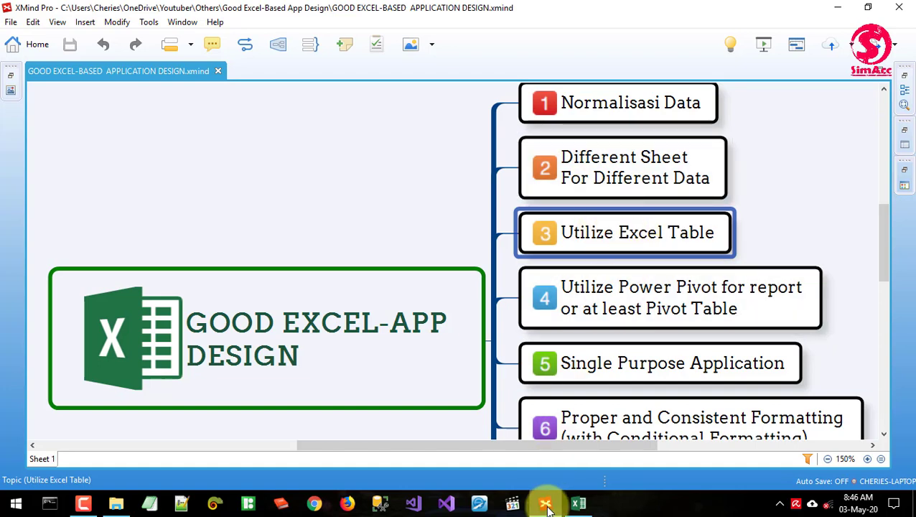
{"action": "left_click", "coordinate": [579, 503]}
{"action": "left_click", "coordinate": [170, 273]}
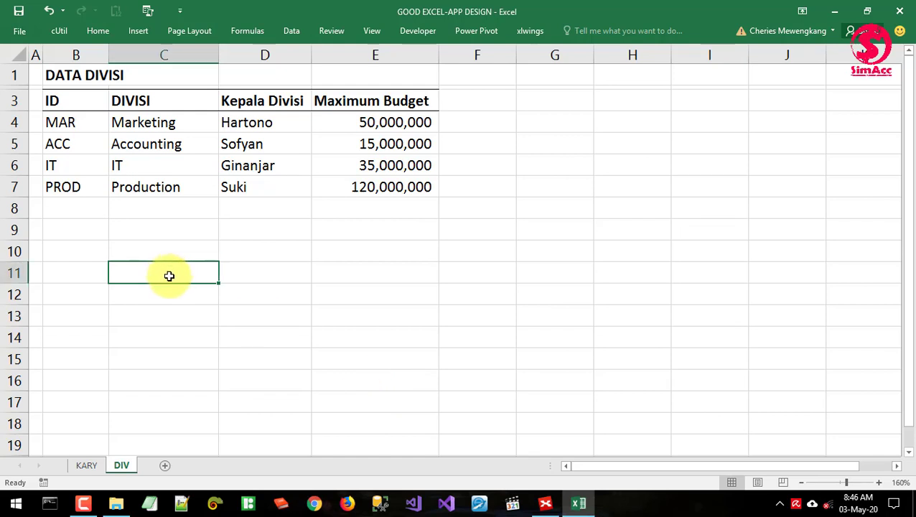
Examine the employee table block B3:F8 on the KARY sheet.
{"action": "left_click", "coordinate": [87, 465]}
{"action": "left_click", "coordinate": [210, 342]}
{"action": "left_click", "coordinate": [193, 230]}
{"action": "left_click_drag", "start_coordinate": [68, 106], "coordinate": [346, 201]}
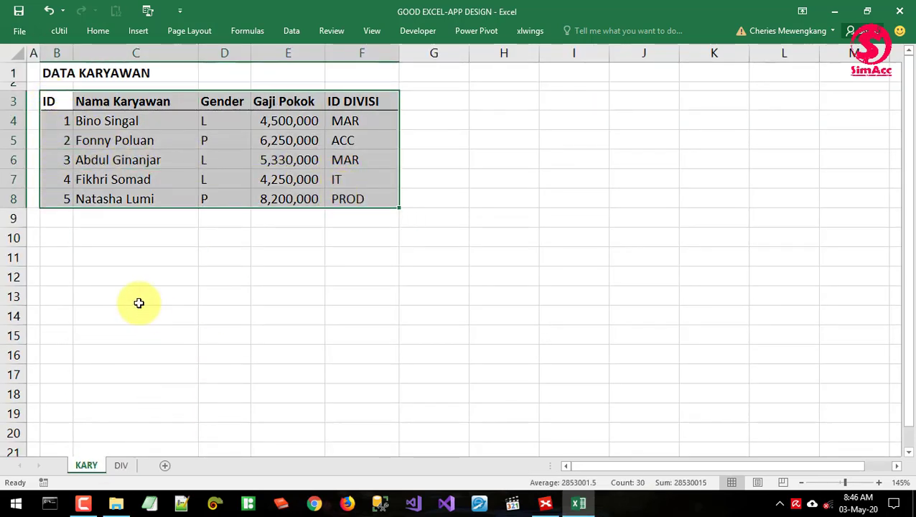
{"action": "left_click", "coordinate": [136, 276]}
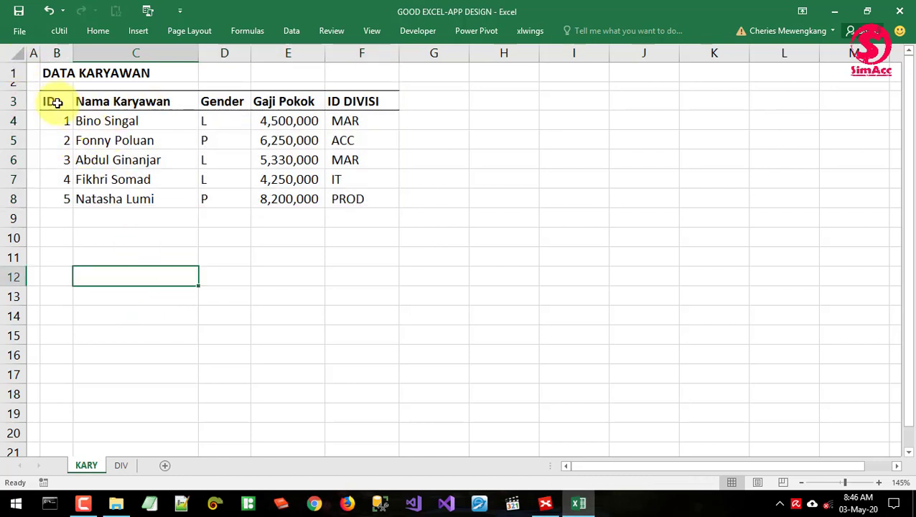
Clear all formats from the employee table's header row B3:F3 on the KARY sheet.
{"action": "left_click_drag", "start_coordinate": [55, 100], "coordinate": [362, 104]}
{"action": "left_click", "coordinate": [94, 32]}
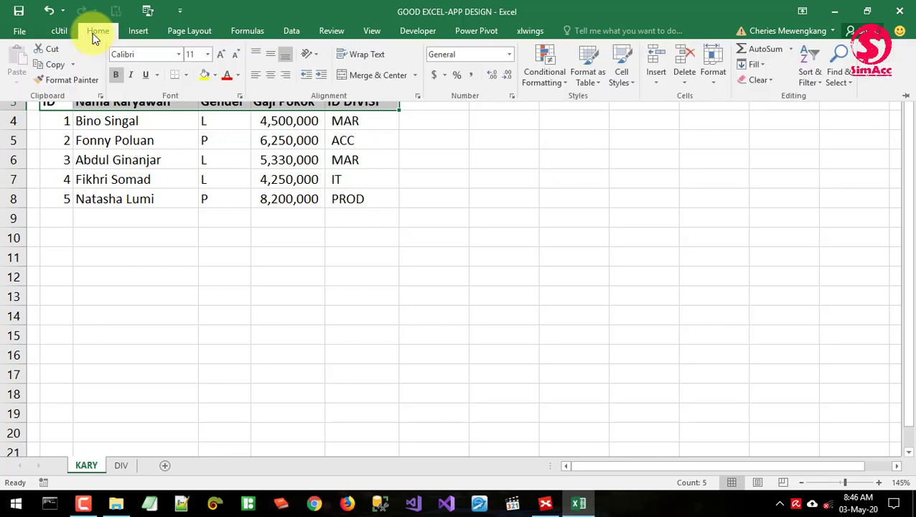
{"action": "left_click", "coordinate": [761, 85]}
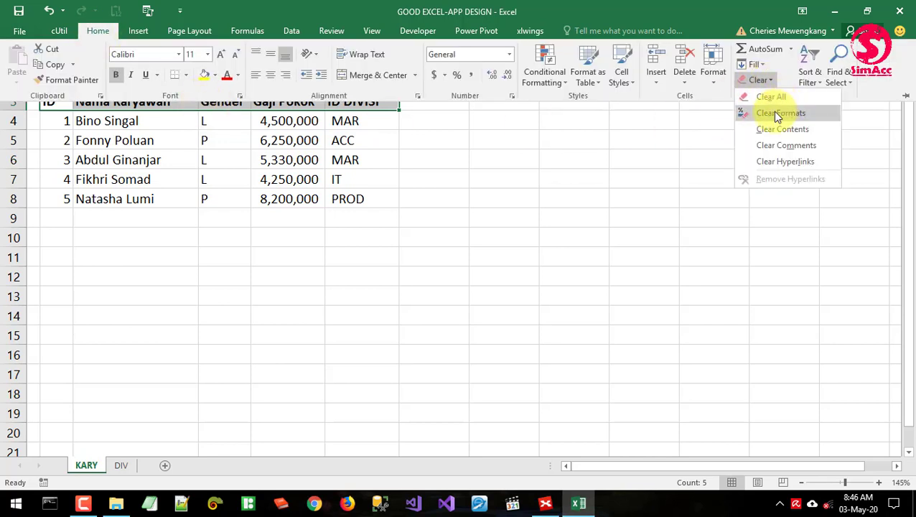
{"action": "left_click", "coordinate": [773, 111]}
{"action": "left_click", "coordinate": [123, 231]}
Examine the unformatted ID header and the individual employee entries beneath it on the KARY sheet.
{"action": "left_click", "coordinate": [85, 159]}
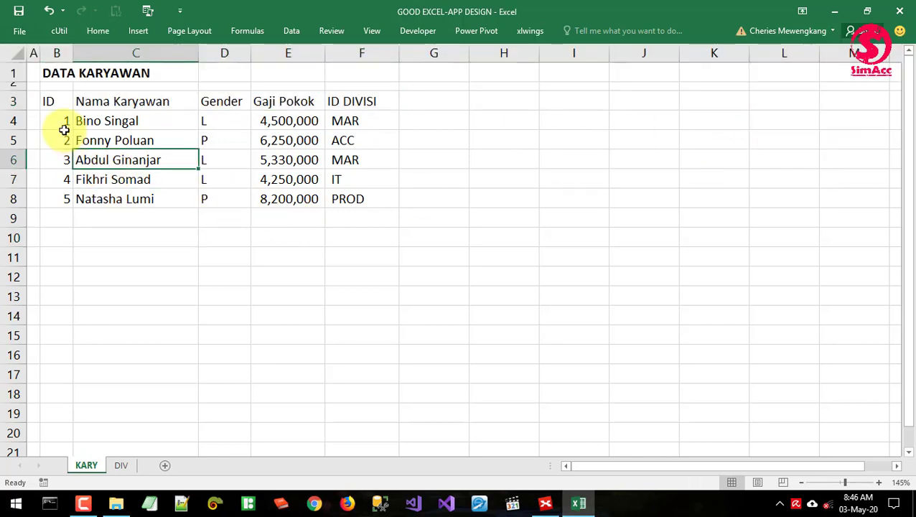
{"action": "left_click", "coordinate": [63, 102]}
{"action": "left_click", "coordinate": [108, 120]}
{"action": "key", "text": "ctrl+Down"}
{"action": "left_click", "coordinate": [108, 122]}
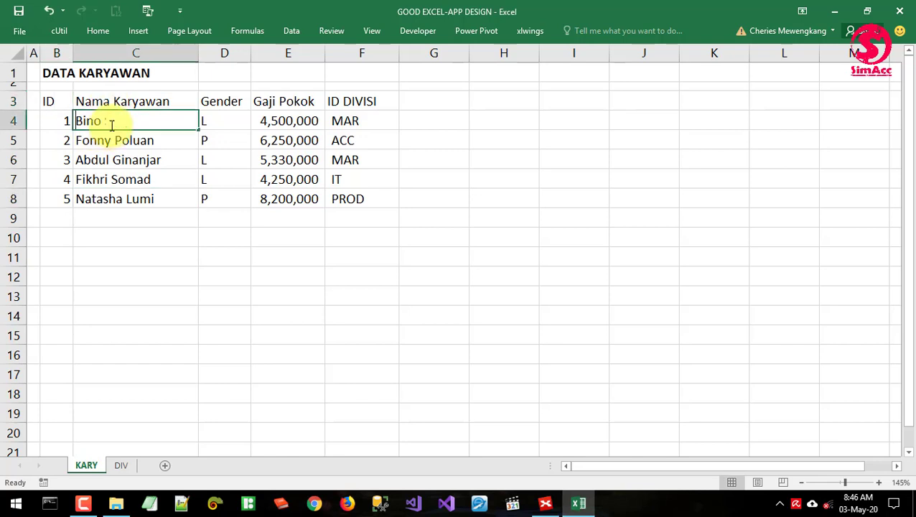
{"action": "left_click", "coordinate": [127, 142]}
{"action": "key", "text": "ctrl+Down"}
{"action": "left_click", "coordinate": [142, 163]}
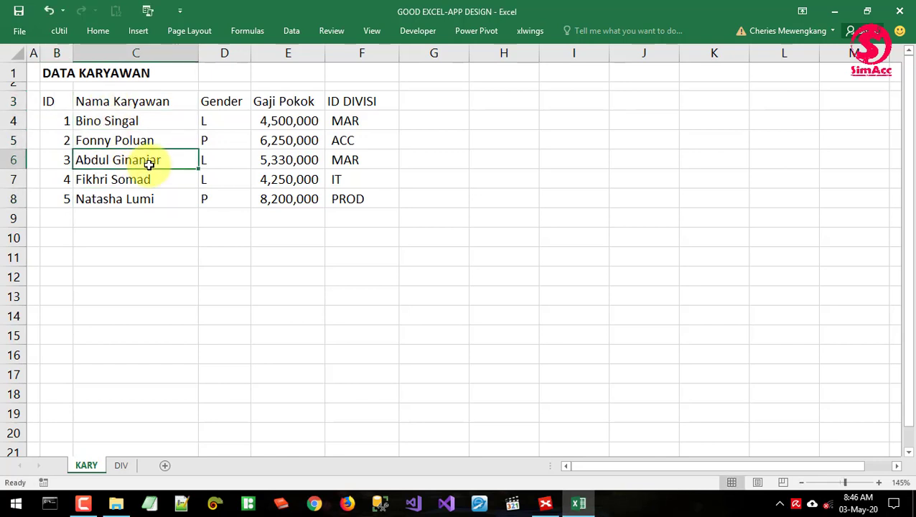
{"action": "left_click", "coordinate": [255, 163]}
Apply Thick Outside Borders to the employee table's header row B3:F3.
{"action": "left_click_drag", "start_coordinate": [51, 102], "coordinate": [345, 198]}
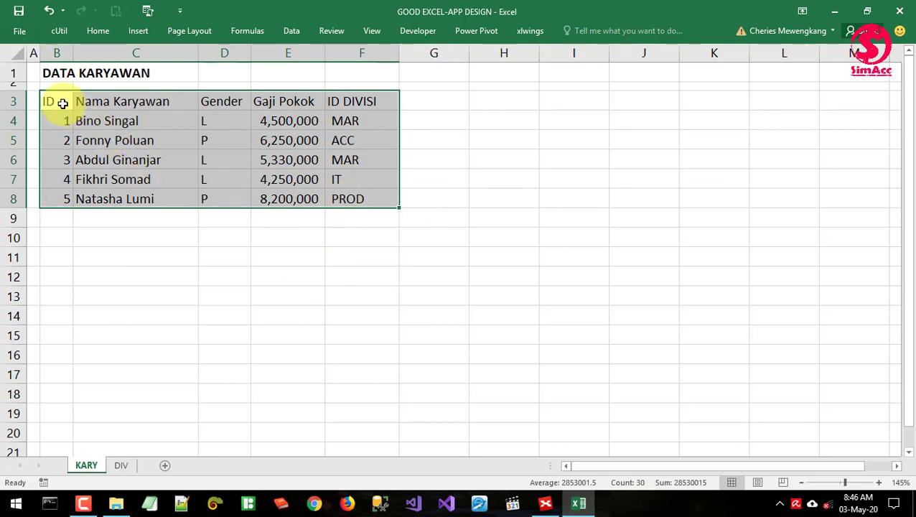
{"action": "left_click_drag", "start_coordinate": [61, 102], "coordinate": [375, 101]}
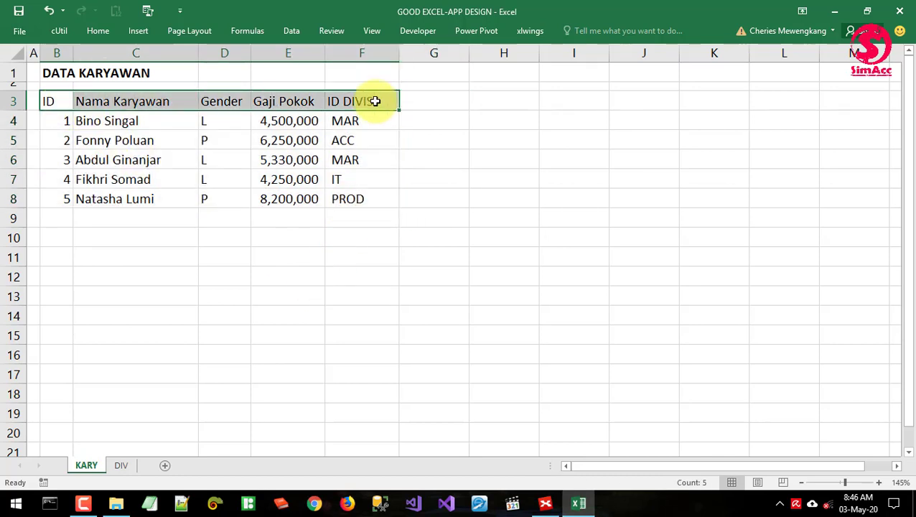
{"action": "left_click", "coordinate": [118, 30]}
{"action": "left_click", "coordinate": [185, 75]}
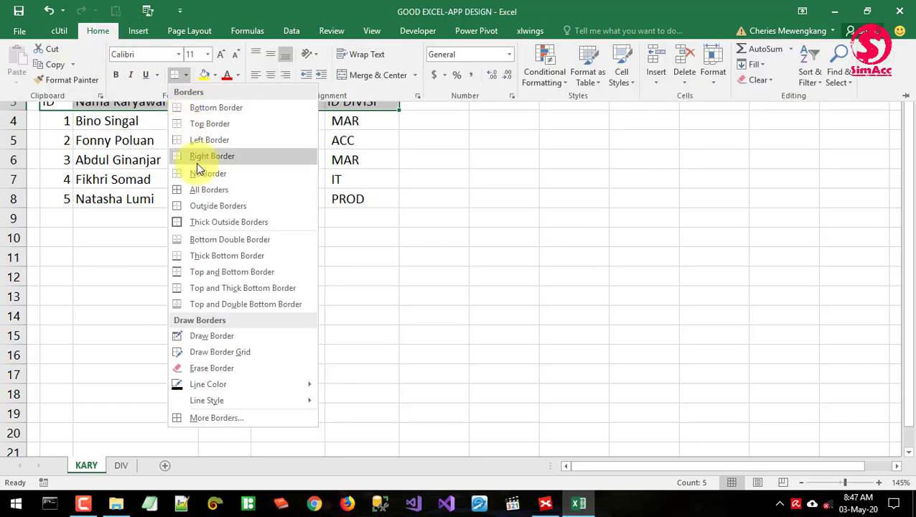
{"action": "left_click", "coordinate": [161, 221]}
Apply the same thick outside border around the employee data rows B4:F8.
{"action": "left_click_drag", "start_coordinate": [61, 123], "coordinate": [359, 204]}
{"action": "left_click", "coordinate": [97, 30]}
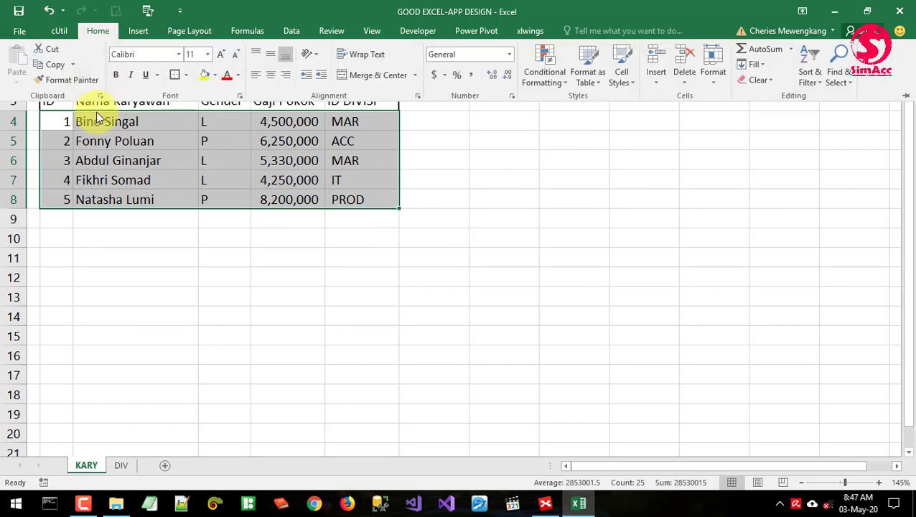
{"action": "left_click", "coordinate": [173, 75]}
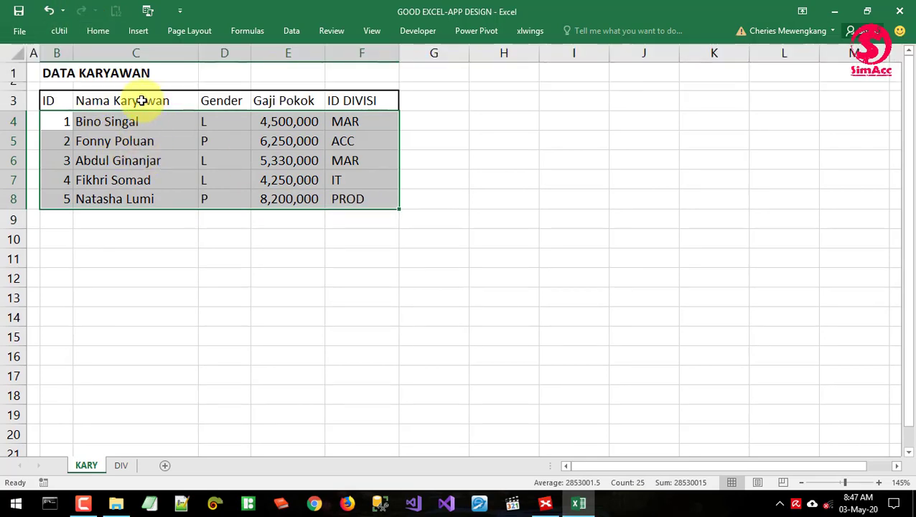
Apply the thick outside border around the Nama Karyawan column C3:C8 and the Gaji Pokok column E3:E8.
{"action": "left_click_drag", "start_coordinate": [135, 100], "coordinate": [135, 192]}
{"action": "left_click", "coordinate": [98, 30]}
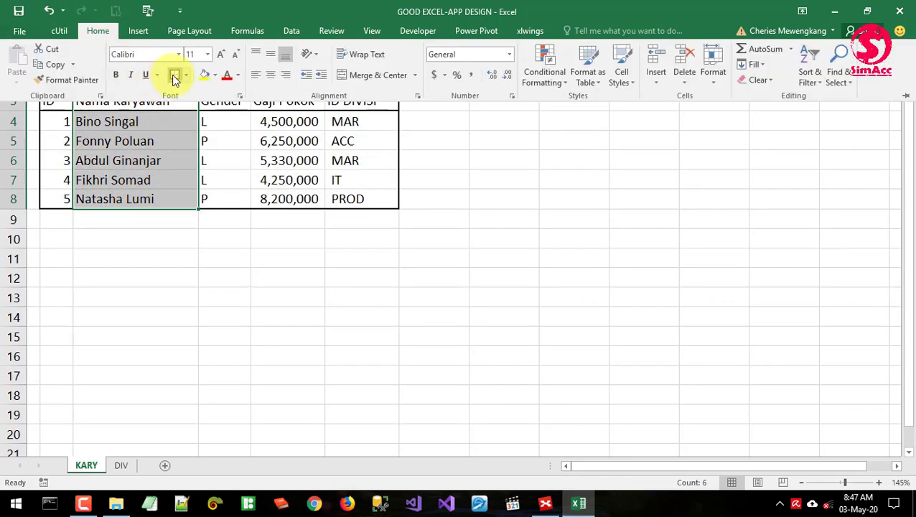
{"action": "left_click", "coordinate": [173, 74]}
{"action": "left_click_drag", "start_coordinate": [258, 104], "coordinate": [273, 191]}
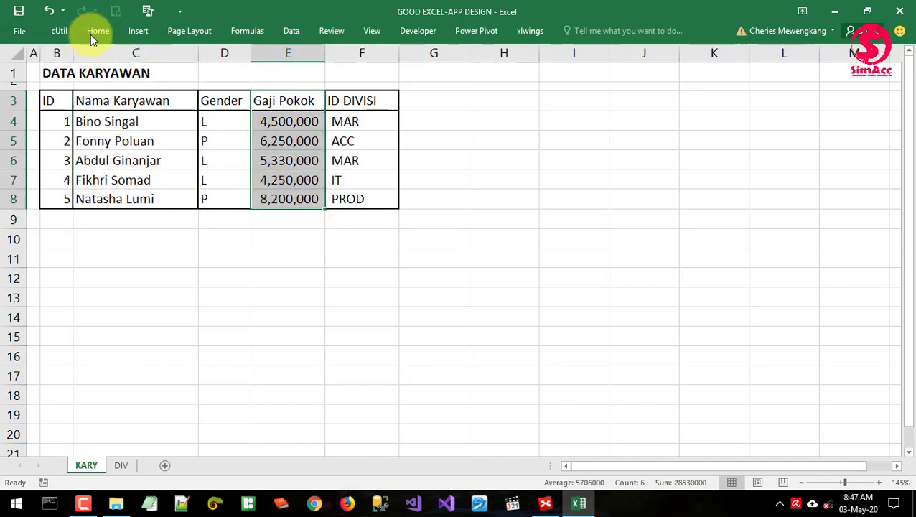
{"action": "left_click", "coordinate": [96, 31]}
{"action": "left_click", "coordinate": [173, 75]}
{"action": "left_click", "coordinate": [158, 161]}
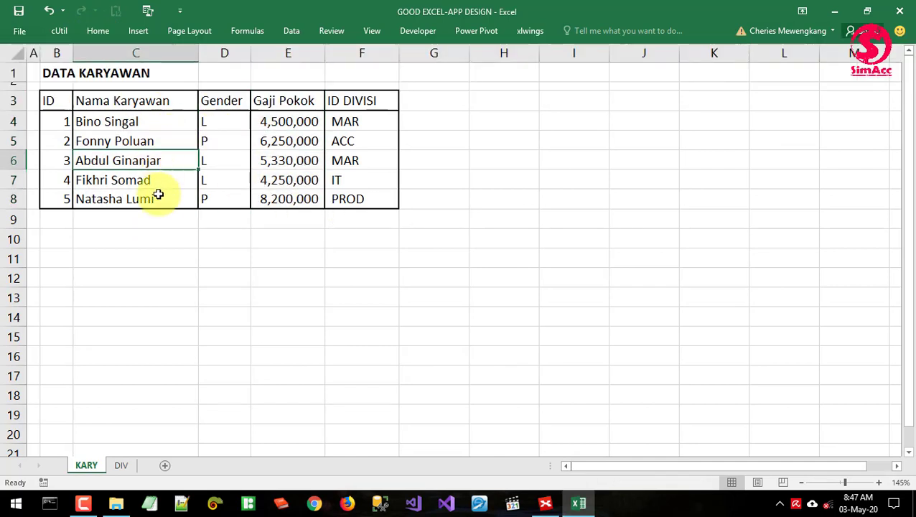
{"action": "left_click", "coordinate": [154, 196]}
{"action": "left_click", "coordinate": [251, 241]}
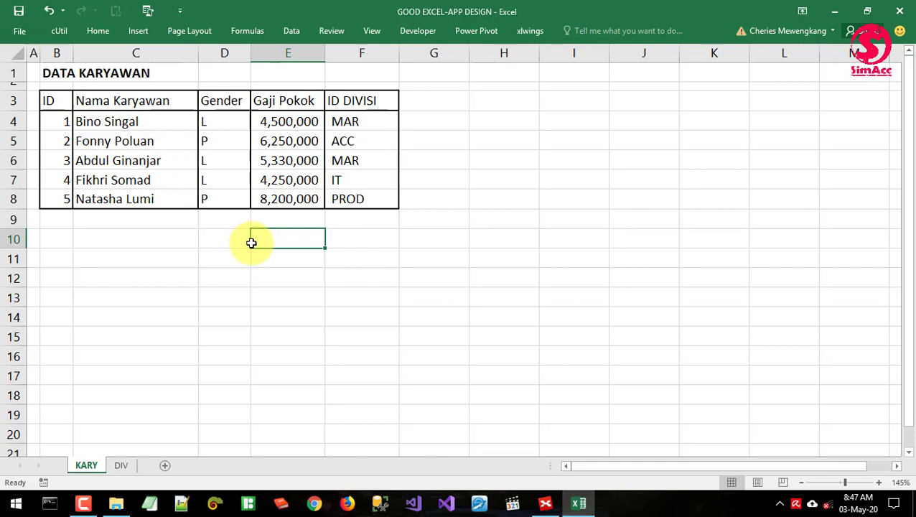
Undo all the manual borders applied to the employee data's header, rows and columns.
{"action": "key", "text": "ctrl+z"}
{"action": "key", "text": "ctrl+z"}
{"action": "key", "text": "ctrl+z"}
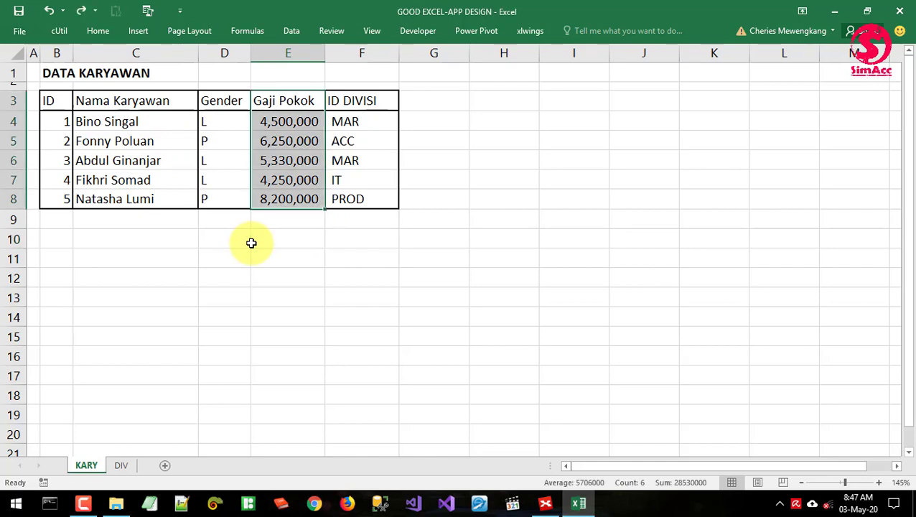
{"action": "key", "text": "ctrl+z"}
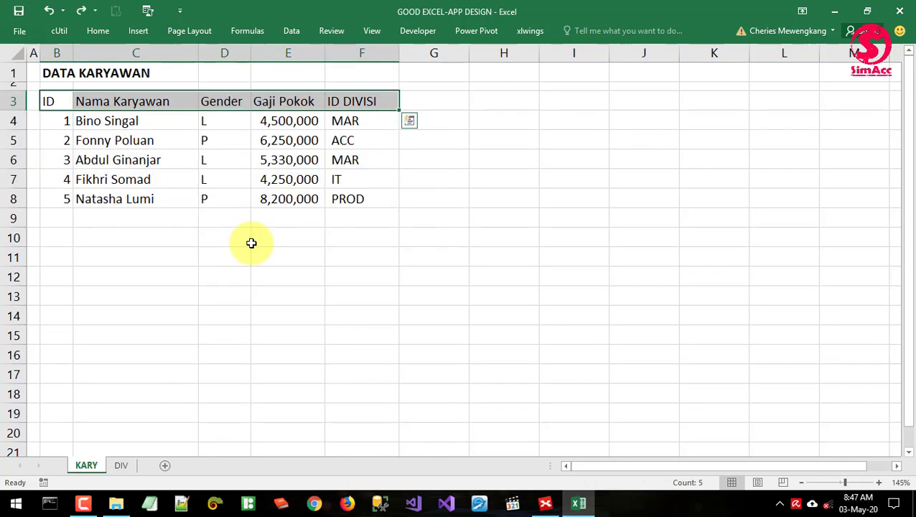
{"action": "left_click", "coordinate": [251, 243]}
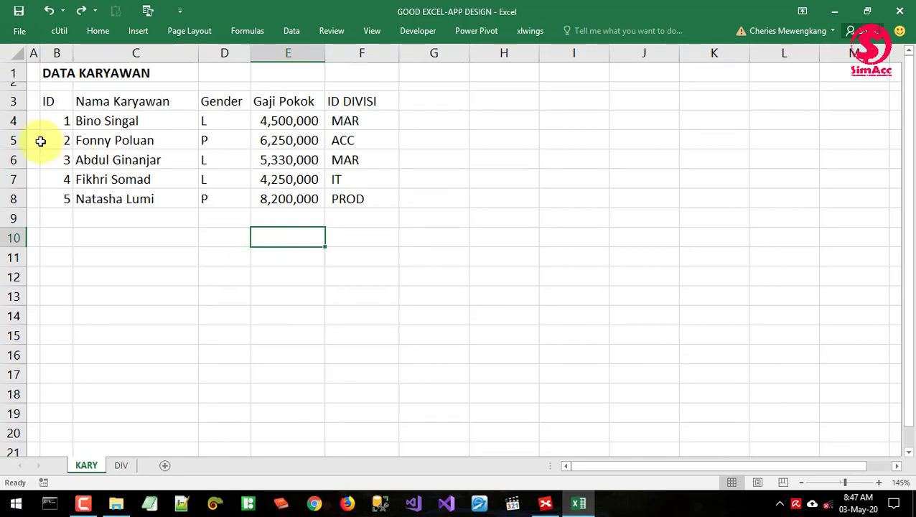
Convert the employee data range B3:F8 into an Excel Table with My table has headers enabled.
{"action": "left_click_drag", "start_coordinate": [46, 102], "coordinate": [345, 198]}
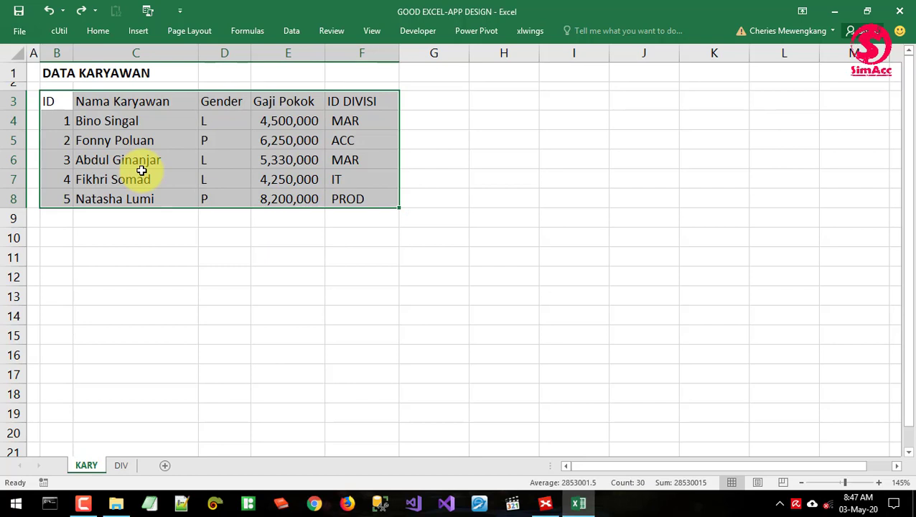
{"action": "left_click", "coordinate": [156, 237]}
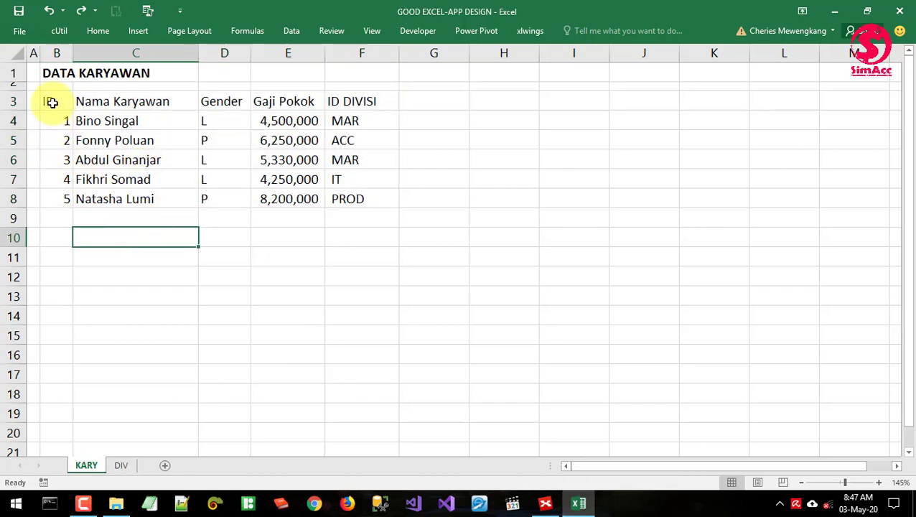
{"action": "left_click_drag", "start_coordinate": [51, 102], "coordinate": [357, 198]}
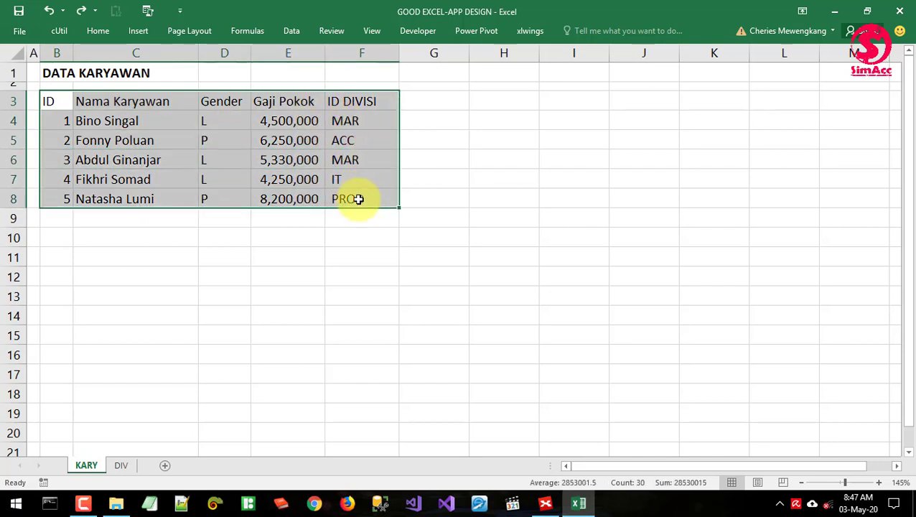
{"action": "left_click_drag", "start_coordinate": [44, 101], "coordinate": [394, 196]}
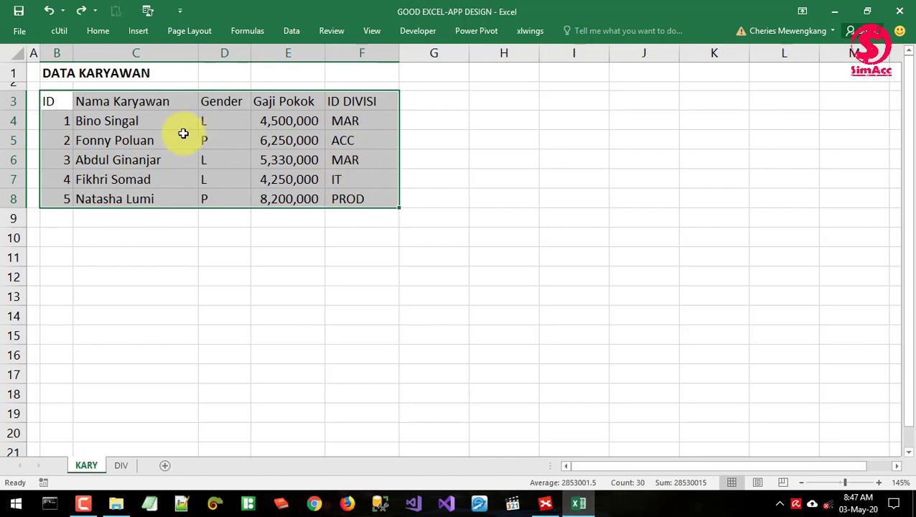
{"action": "left_click", "coordinate": [141, 32]}
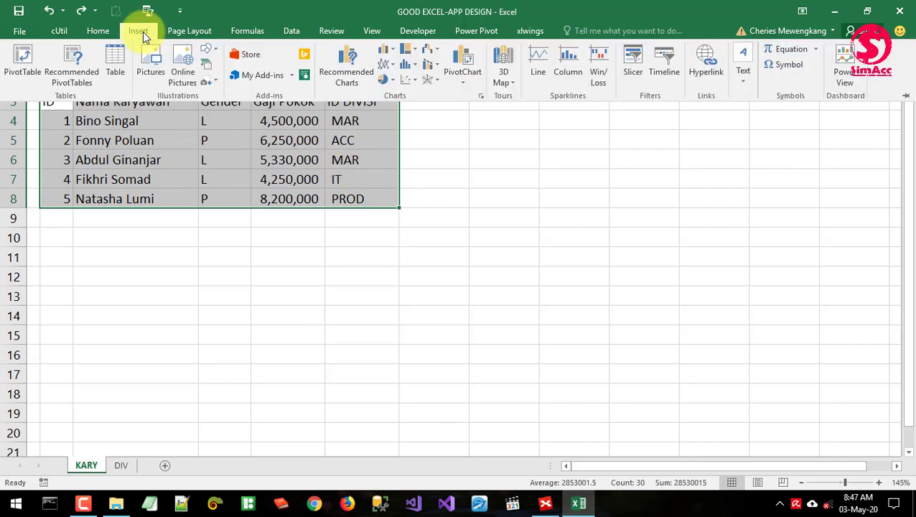
{"action": "left_click", "coordinate": [112, 65]}
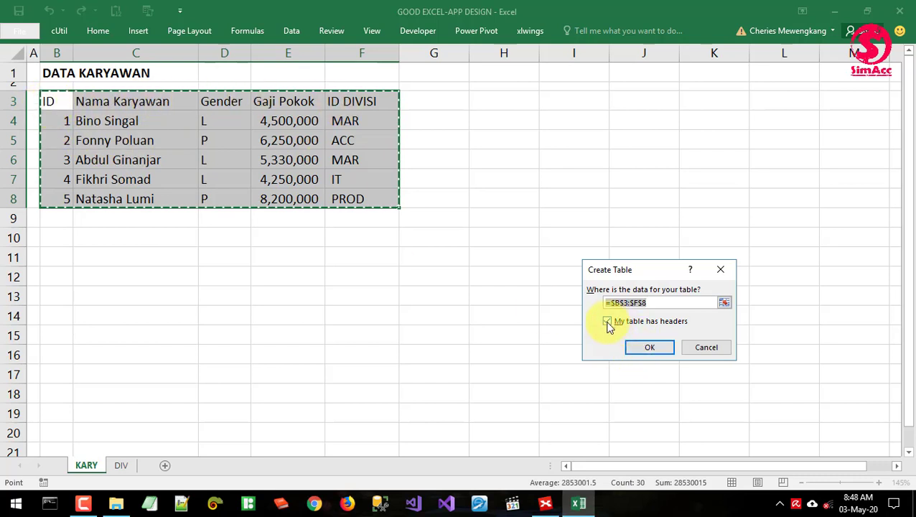
{"action": "left_click", "coordinate": [659, 326]}
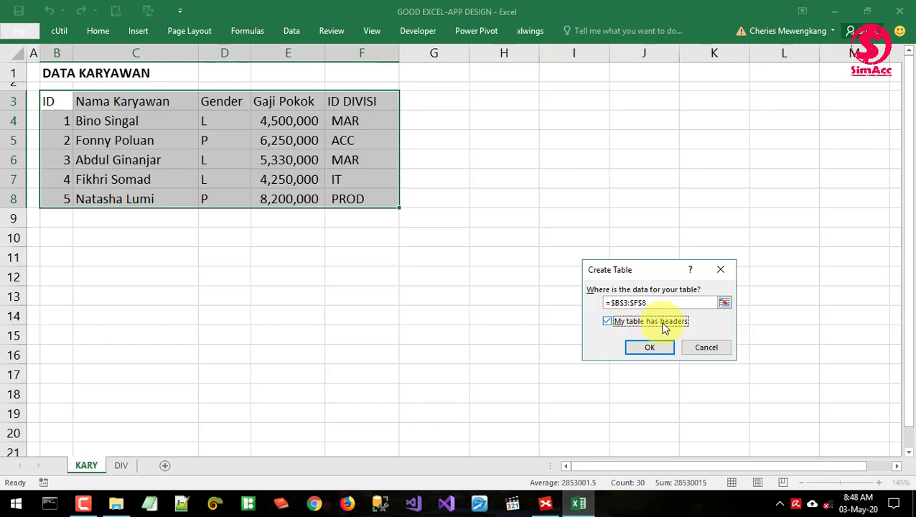
{"action": "left_click", "coordinate": [651, 349]}
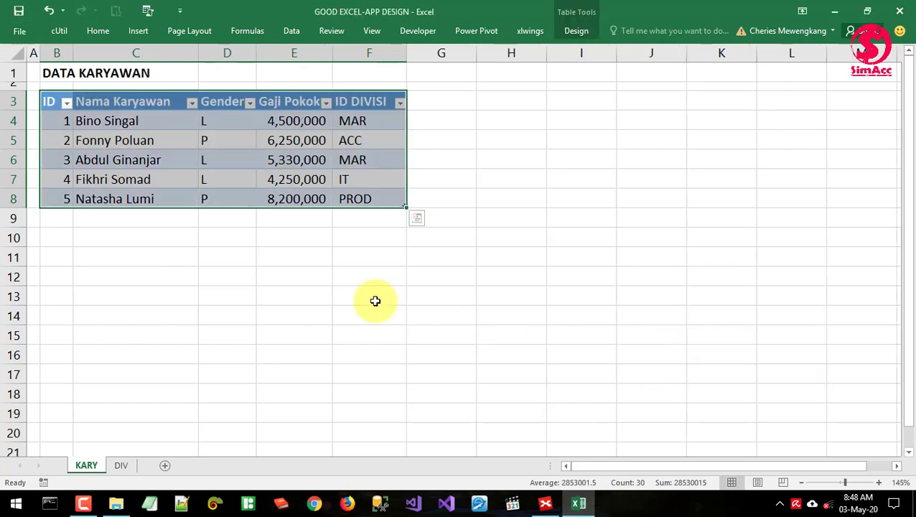
Examine the employee table's header row, banded rows and the filter options of the ID column.
{"action": "left_click", "coordinate": [221, 186]}
{"action": "left_click", "coordinate": [169, 140]}
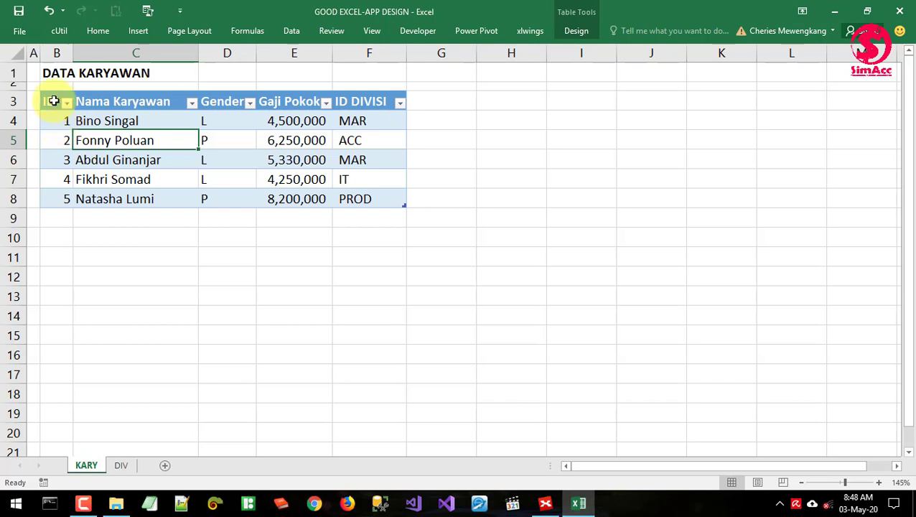
{"action": "left_click_drag", "start_coordinate": [51, 100], "coordinate": [395, 199]}
{"action": "left_click", "coordinate": [244, 176]}
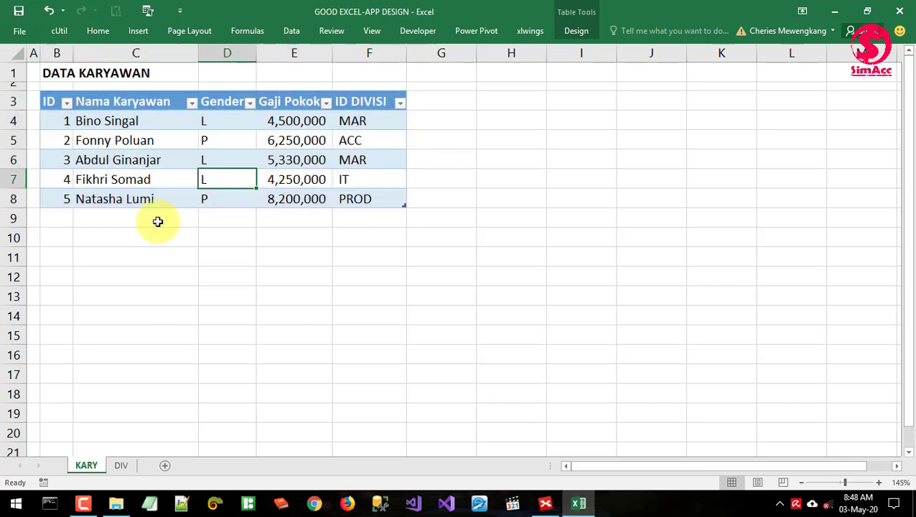
{"action": "left_click", "coordinate": [144, 185]}
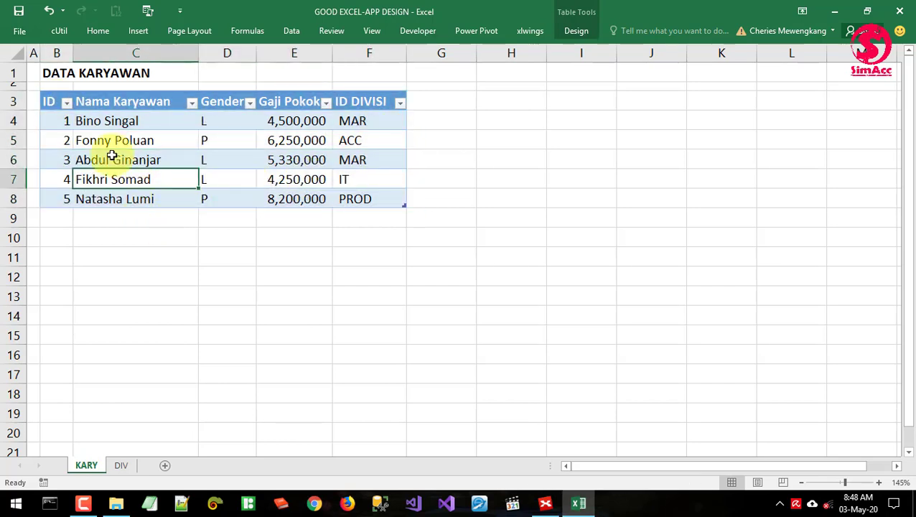
{"action": "left_click", "coordinate": [65, 102]}
{"action": "left_click", "coordinate": [240, 158]}
{"action": "left_click", "coordinate": [240, 158]}
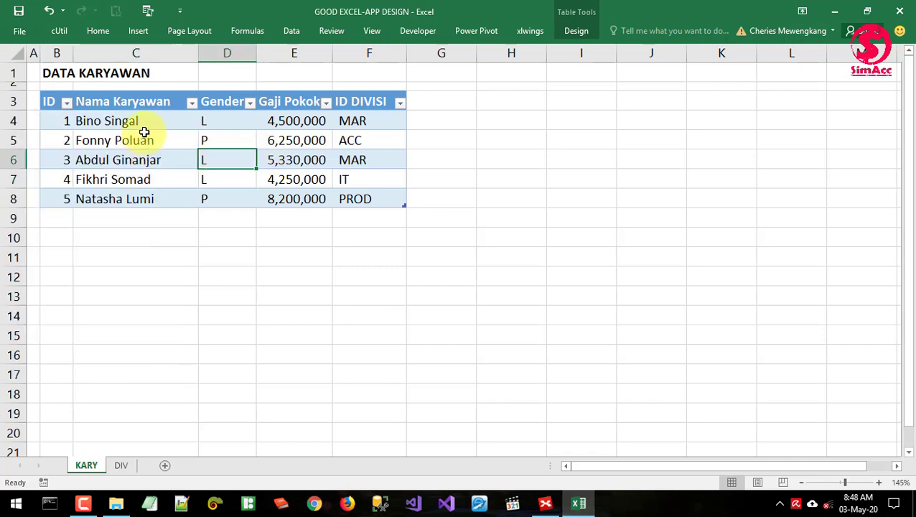
{"action": "left_click", "coordinate": [66, 102]}
{"action": "left_click", "coordinate": [300, 144]}
{"action": "left_click", "coordinate": [370, 180]}
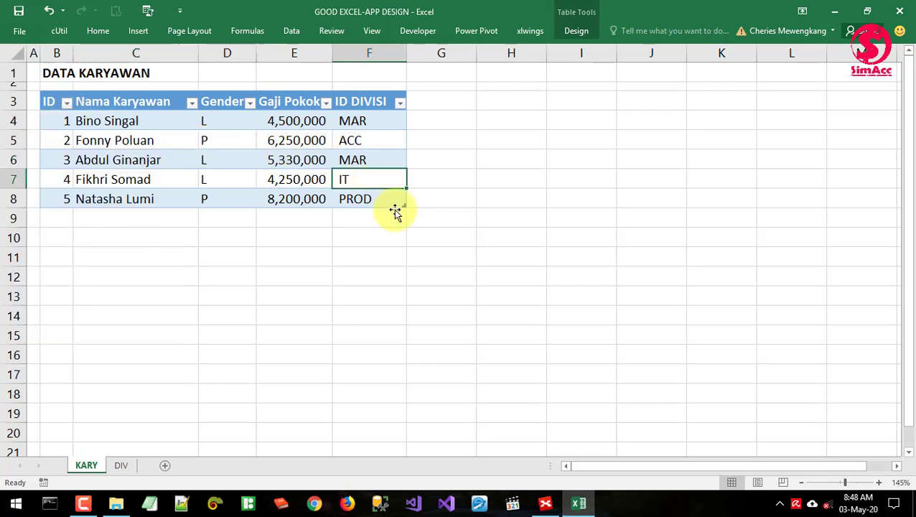
Extend the employee table down to row 14 and undo the extension.
{"action": "left_click", "coordinate": [387, 198]}
{"action": "key", "text": "Up"}
{"action": "key", "text": "Up"}
{"action": "key", "text": "Up"}
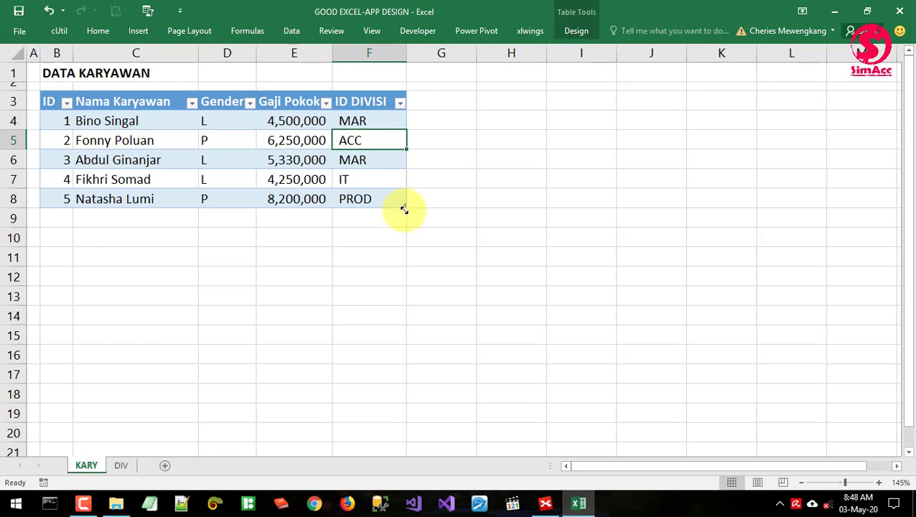
{"action": "left_click_drag", "start_coordinate": [403, 209], "coordinate": [403, 326]}
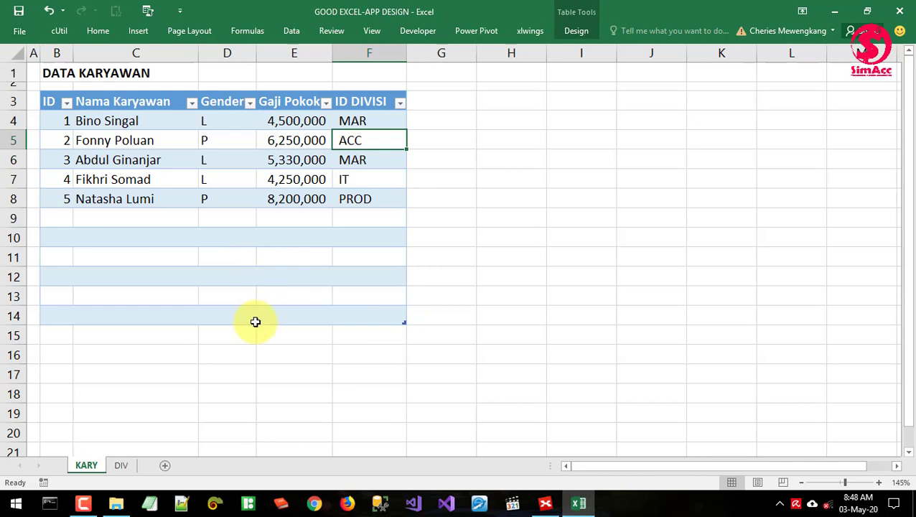
{"action": "key", "text": "ctrl+z"}
Rename the employee table as KARY.
{"action": "left_click", "coordinate": [294, 180]}
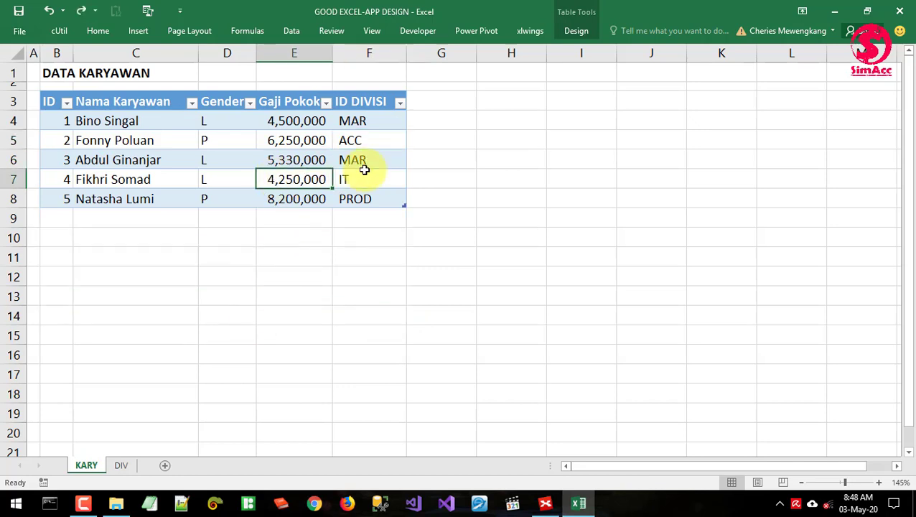
{"action": "left_click", "coordinate": [447, 192]}
{"action": "left_click", "coordinate": [179, 143]}
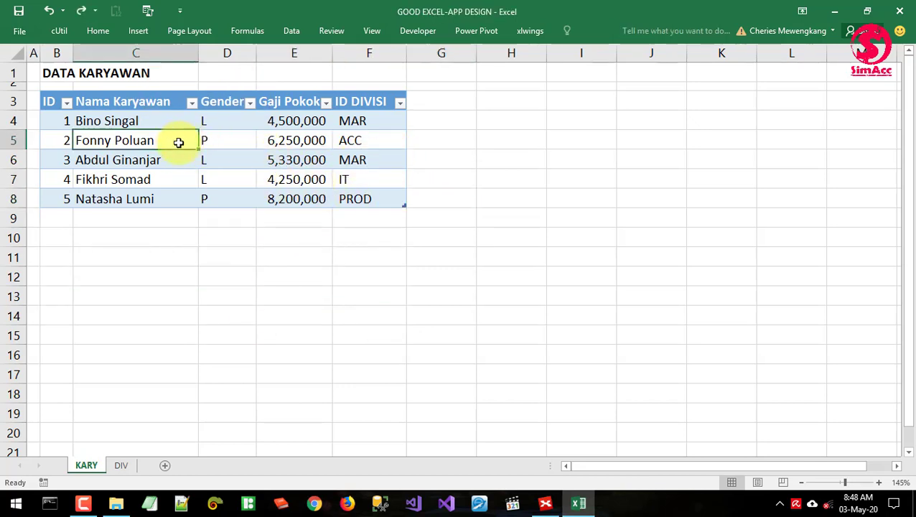
{"action": "left_click", "coordinate": [245, 176]}
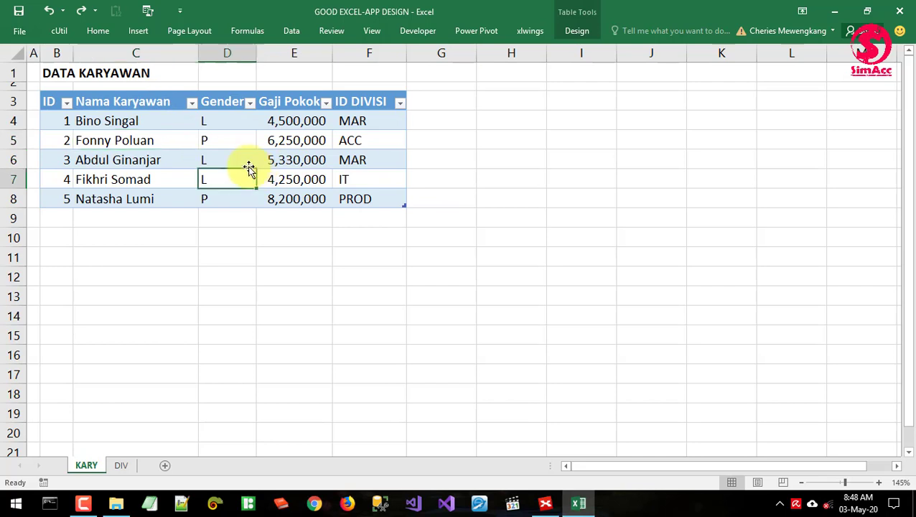
{"action": "left_click", "coordinate": [573, 33]}
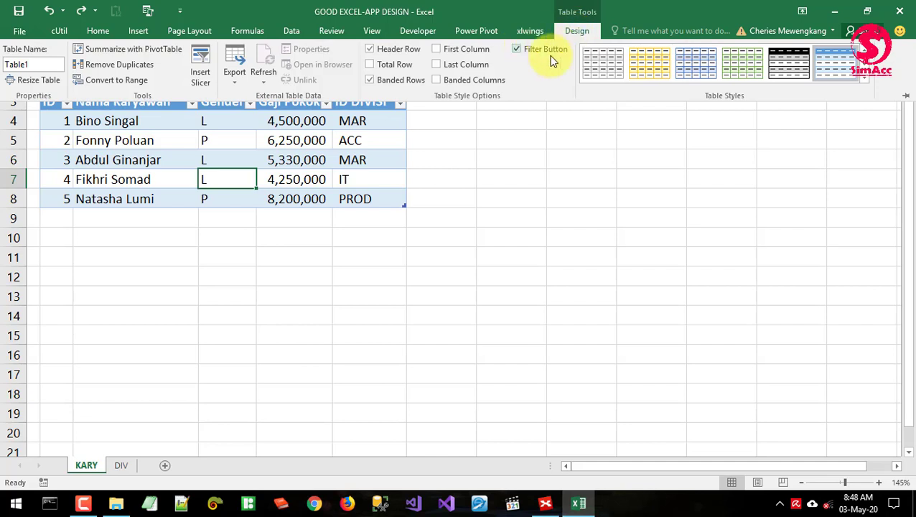
{"action": "left_click", "coordinate": [31, 64]}
{"action": "type", "text": "KARY"}
{"action": "key", "text": "Return"}
{"action": "left_click", "coordinate": [242, 159]}
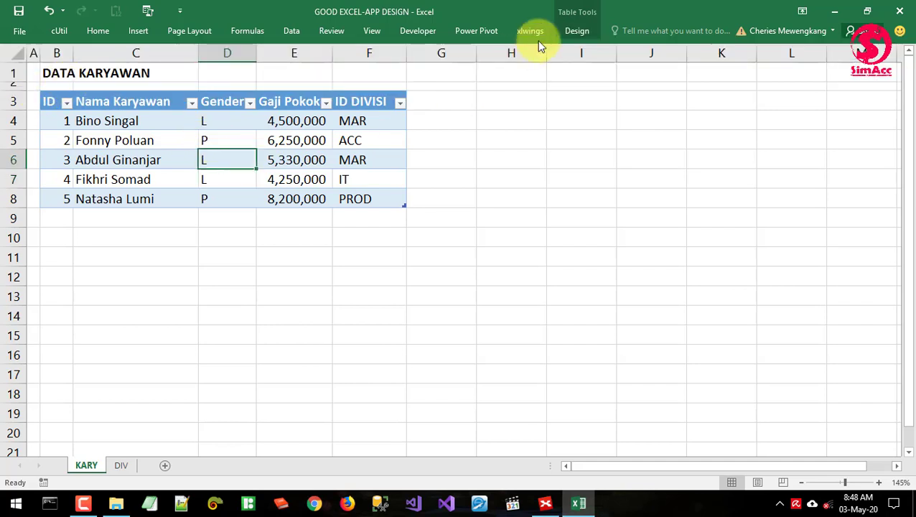
Apply the green banded table style from the second row of the Medium group to the KARY table.
{"action": "left_click", "coordinate": [577, 30]}
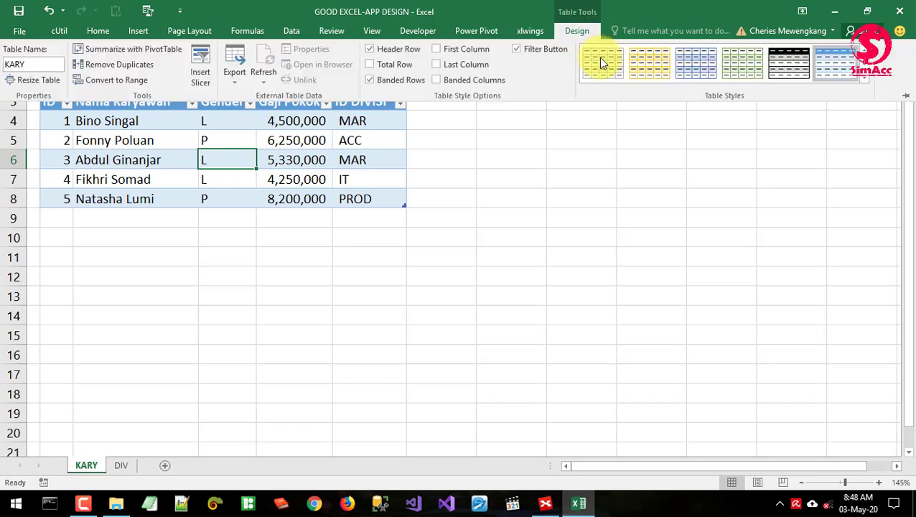
{"action": "left_click", "coordinate": [868, 85]}
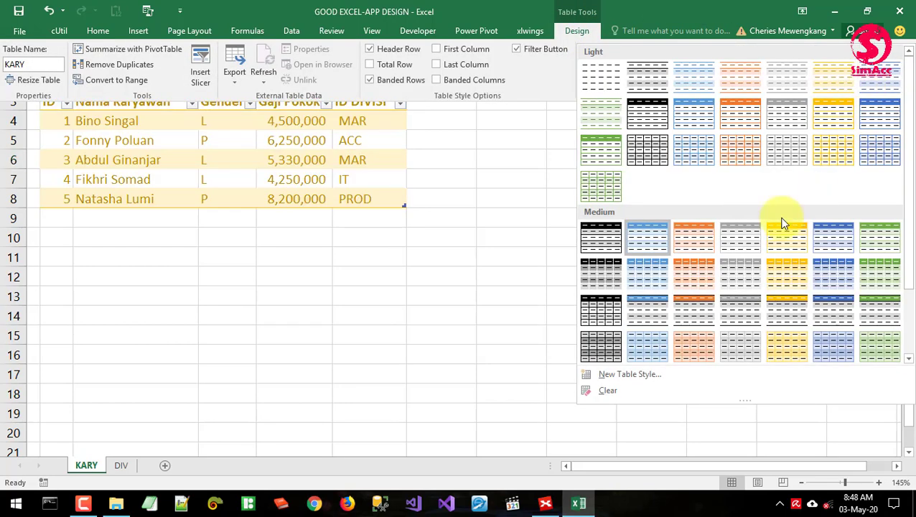
{"action": "left_click", "coordinate": [876, 271]}
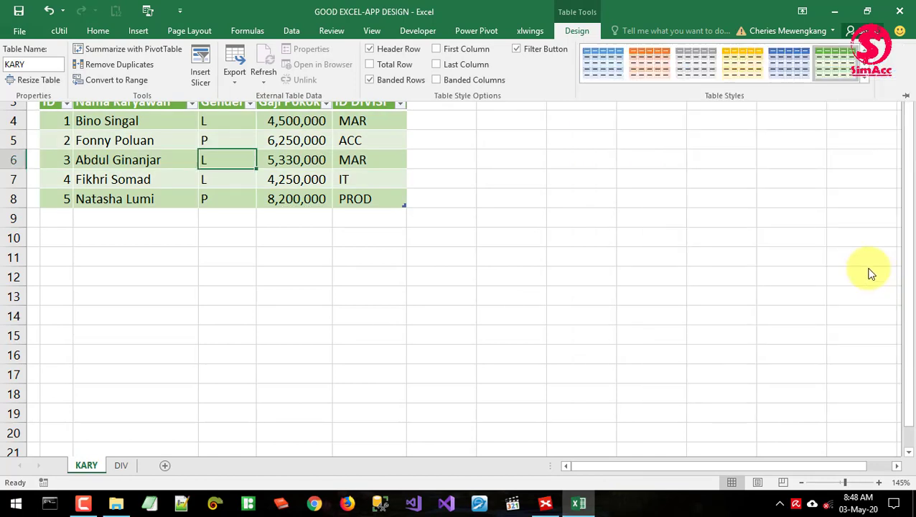
{"action": "left_click", "coordinate": [866, 81]}
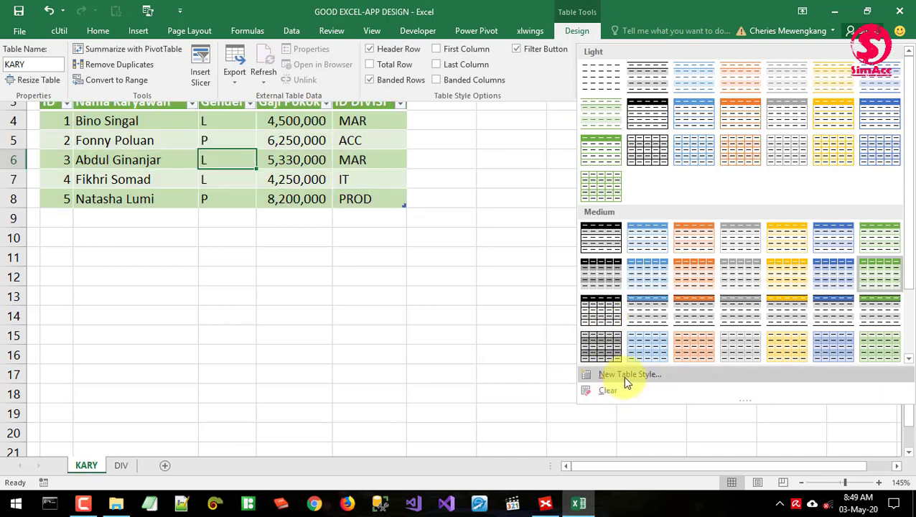
{"action": "left_click", "coordinate": [265, 161]}
{"action": "left_click", "coordinate": [137, 158]}
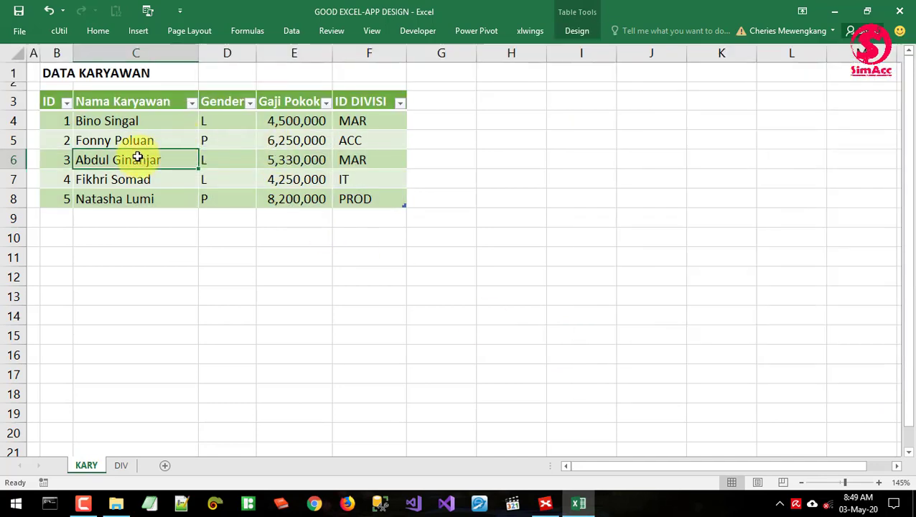
{"action": "scroll", "coordinate": [153, 167], "scroll_direction": "down", "scroll_amount": 2}
{"action": "scroll", "coordinate": [153, 174], "scroll_direction": "up", "scroll_amount": 2}
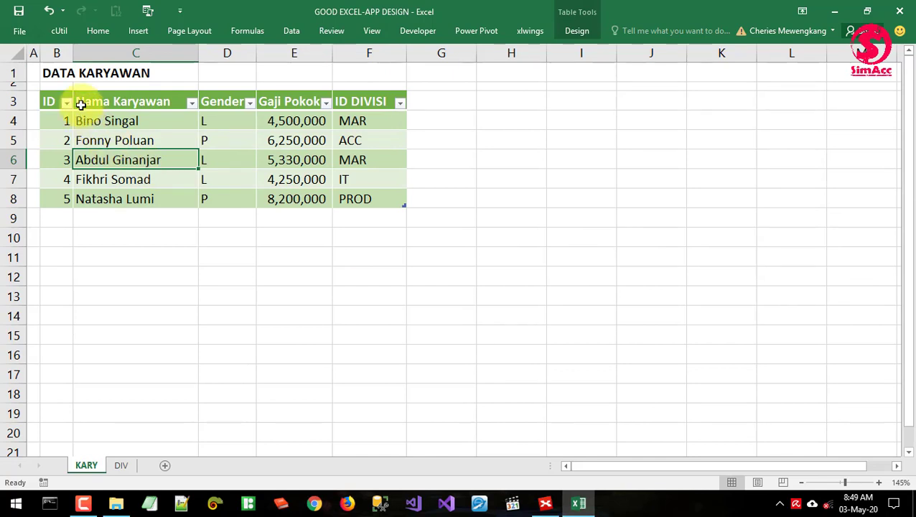
{"action": "left_click_drag", "start_coordinate": [78, 104], "coordinate": [287, 170]}
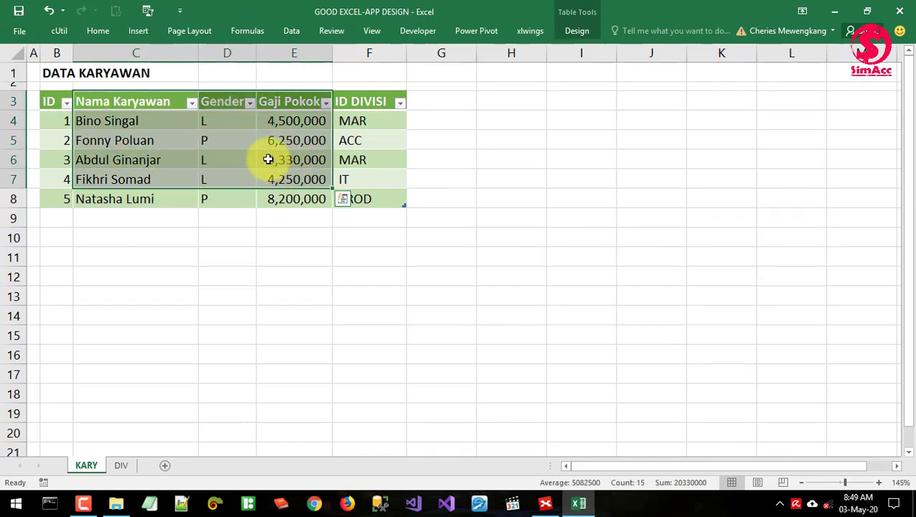
{"action": "left_click", "coordinate": [268, 158]}
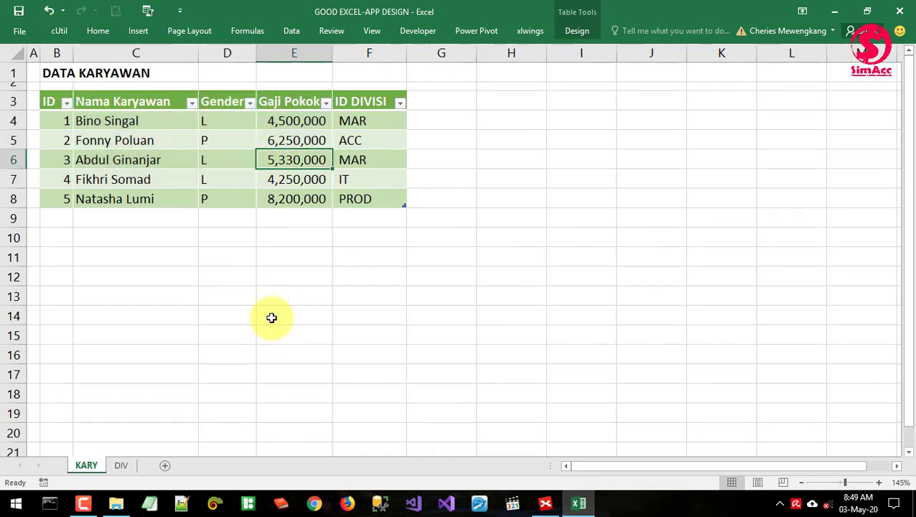
Try a formula in E11 that references the KARY table's Gaji Pokok column, highlight its table name, and cancel the entry.
{"action": "left_click", "coordinate": [305, 263]}
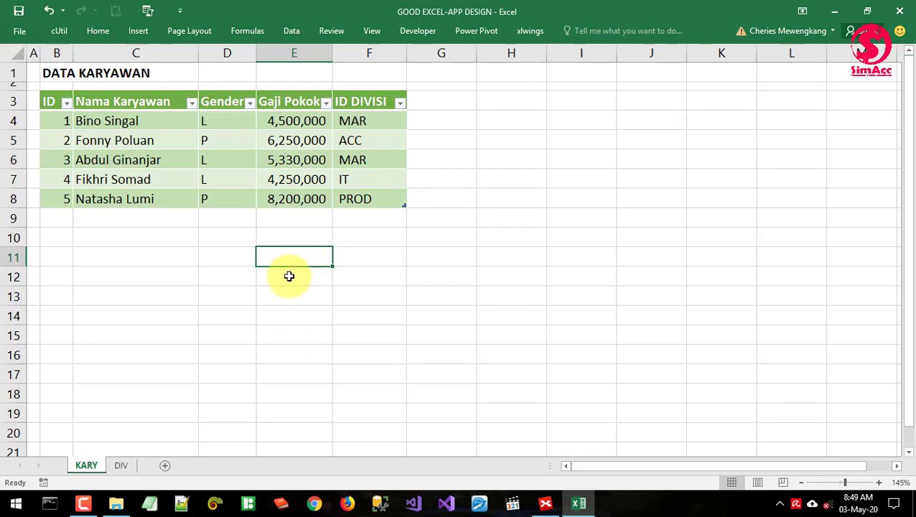
{"action": "type", "text": "="}
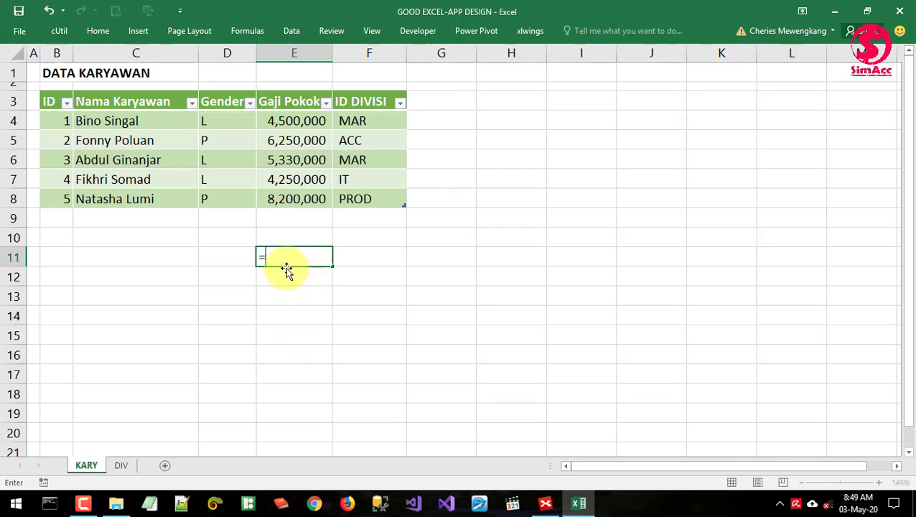
{"action": "left_click", "coordinate": [292, 95]}
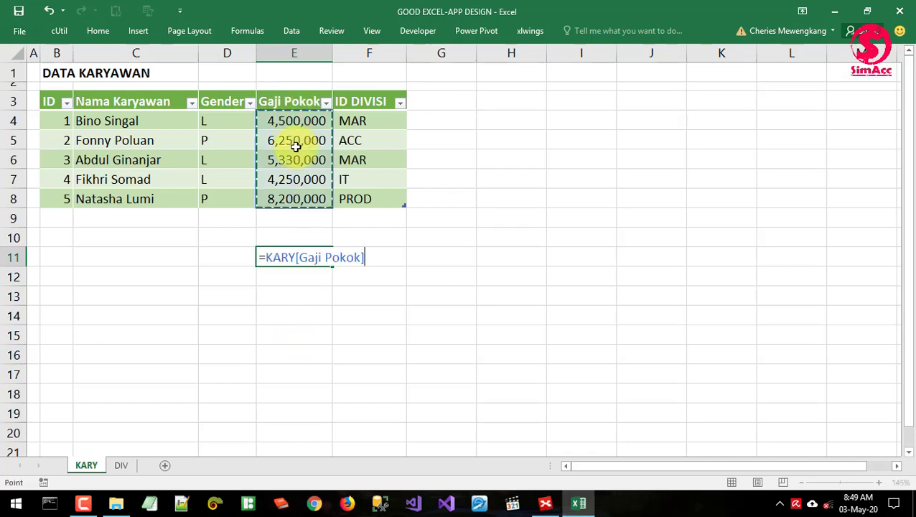
{"action": "left_click_drag", "start_coordinate": [270, 258], "coordinate": [357, 258]}
{"action": "left_click", "coordinate": [270, 258]}
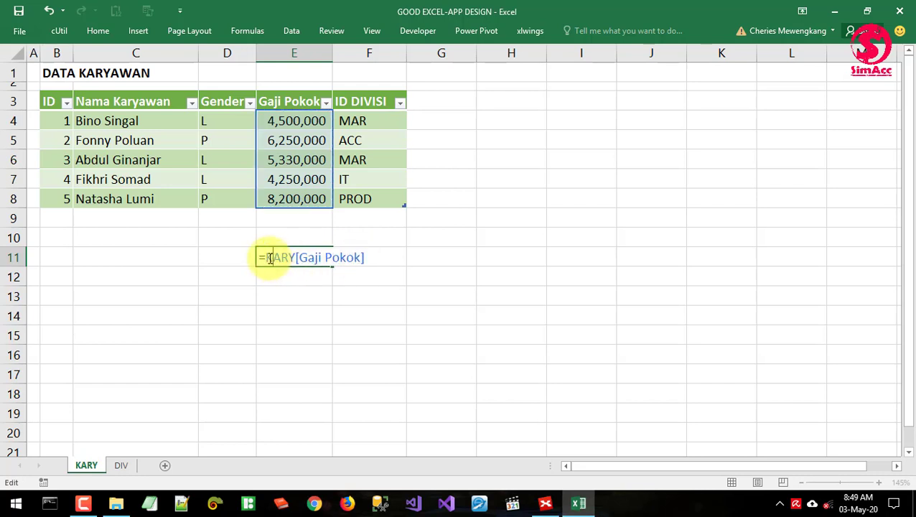
{"action": "left_click_drag", "start_coordinate": [268, 258], "coordinate": [295, 258]}
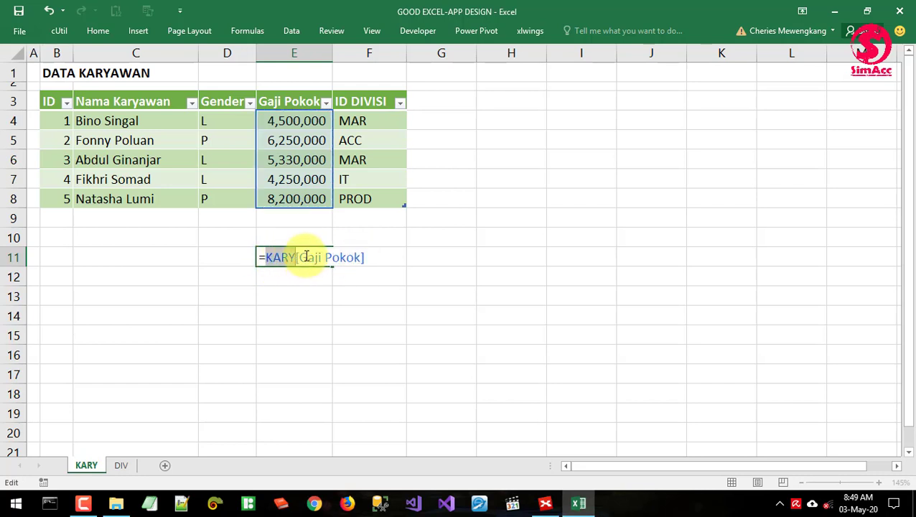
{"action": "left_click", "coordinate": [310, 258]}
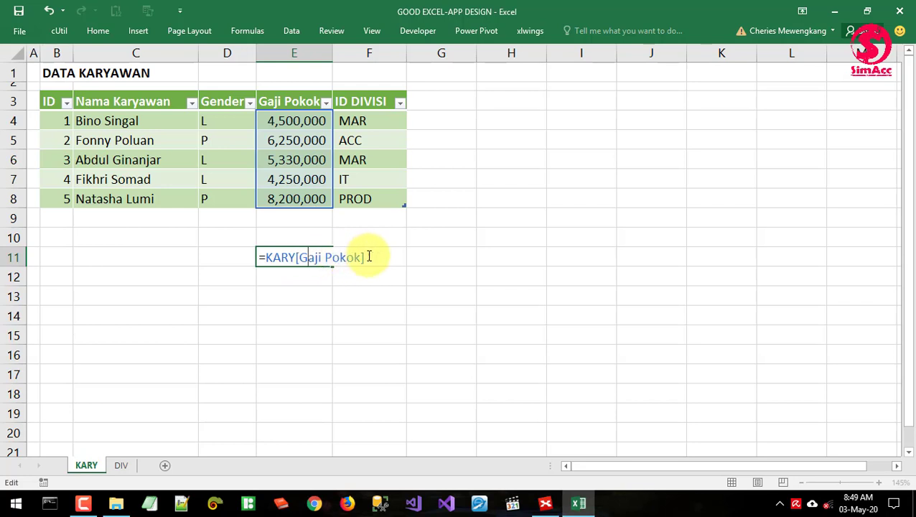
{"action": "key", "text": "Escape"}
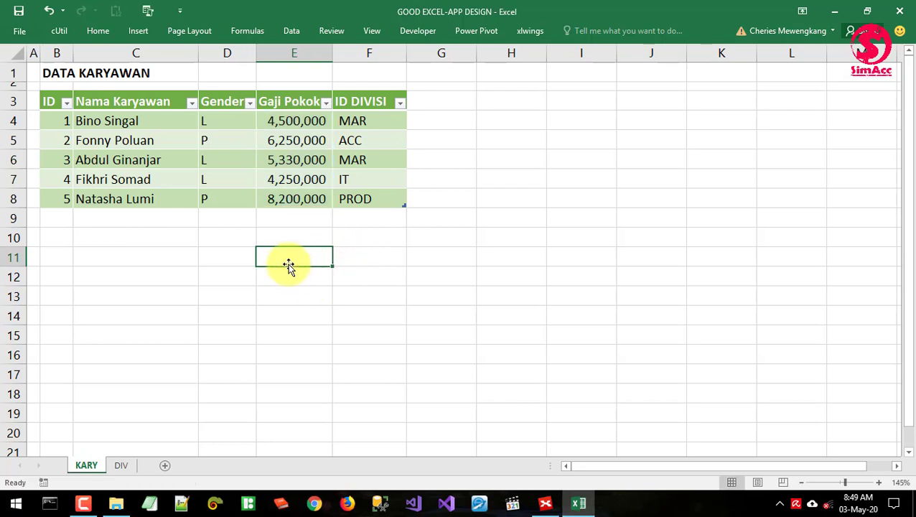
{"action": "left_click", "coordinate": [233, 176]}
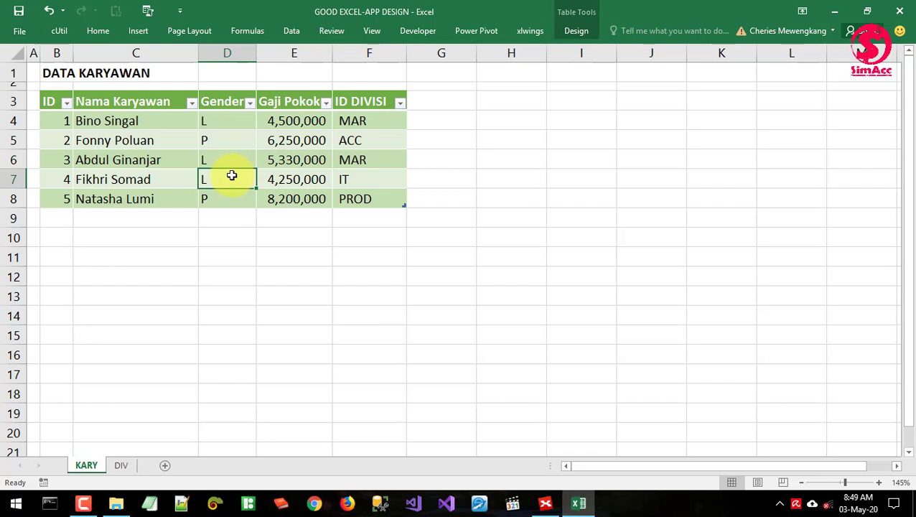
{"action": "left_click", "coordinate": [183, 172]}
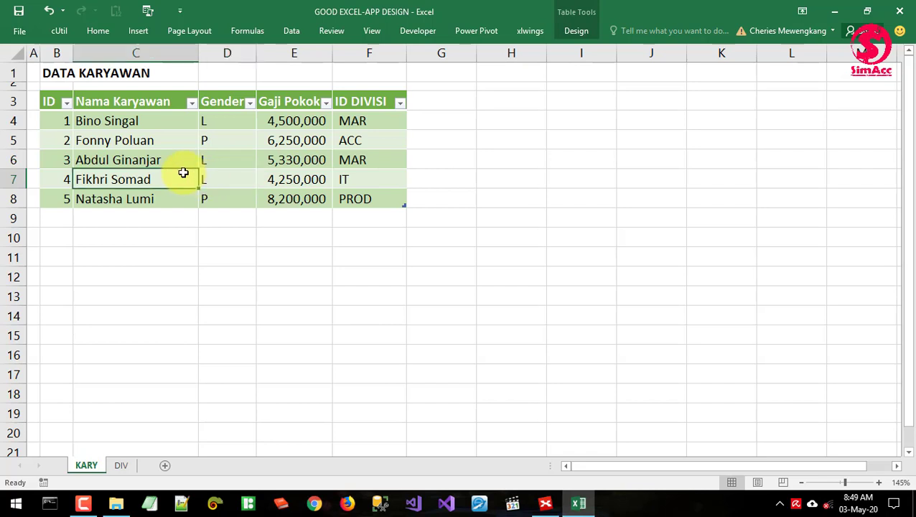
{"action": "left_click", "coordinate": [260, 181]}
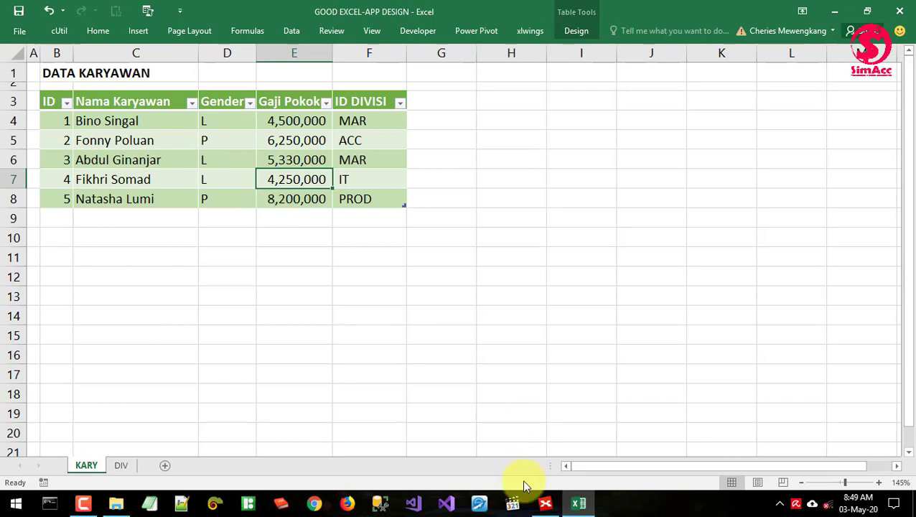
{"action": "left_click", "coordinate": [327, 277]}
Clear all formatting from the division data in B3:E7 on the DIV sheet.
{"action": "left_click", "coordinate": [130, 469]}
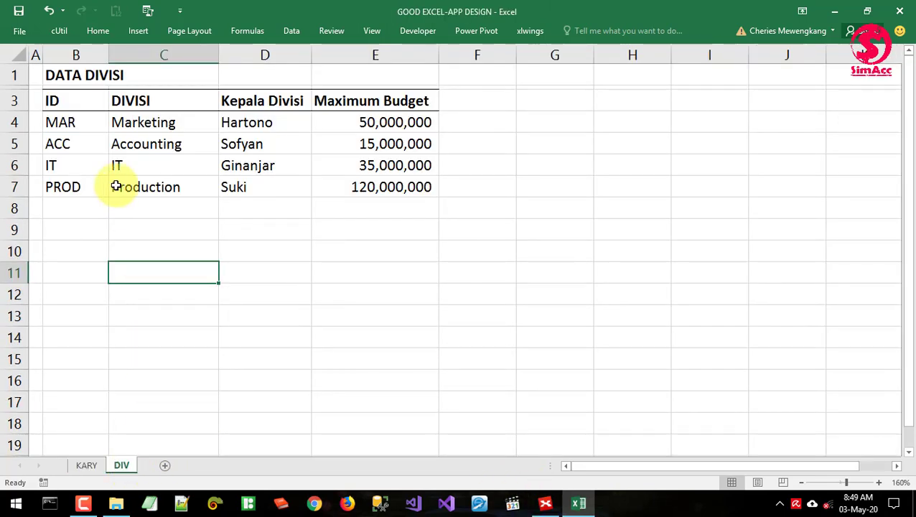
{"action": "left_click_drag", "start_coordinate": [92, 104], "coordinate": [343, 195]}
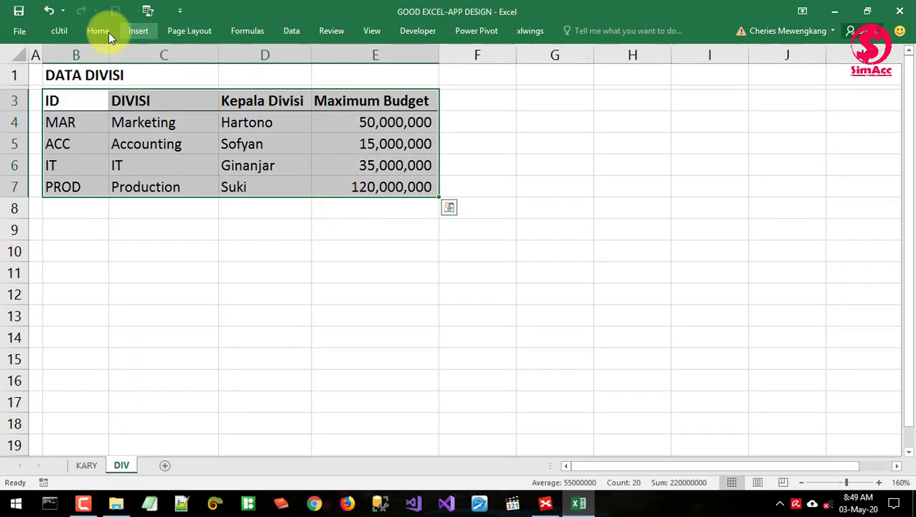
{"action": "left_click", "coordinate": [98, 30]}
{"action": "left_click", "coordinate": [759, 80]}
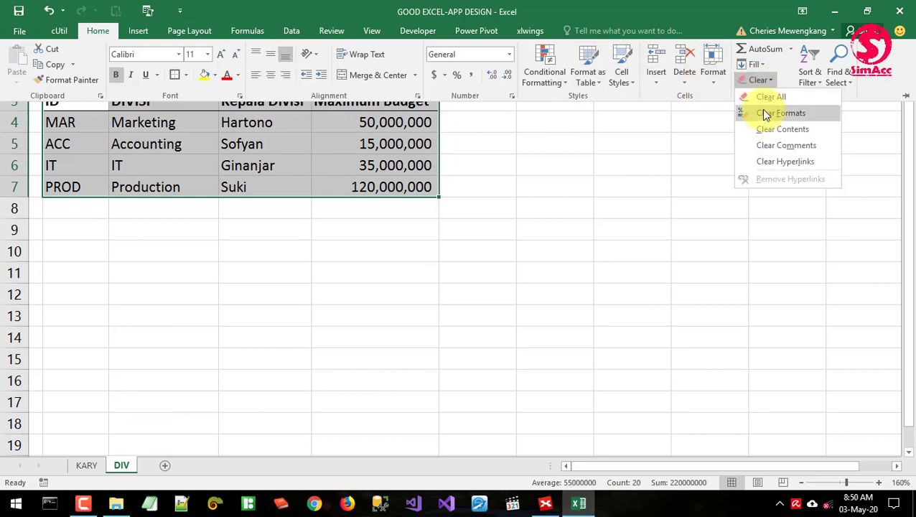
{"action": "left_click", "coordinate": [765, 115]}
{"action": "left_click", "coordinate": [143, 146]}
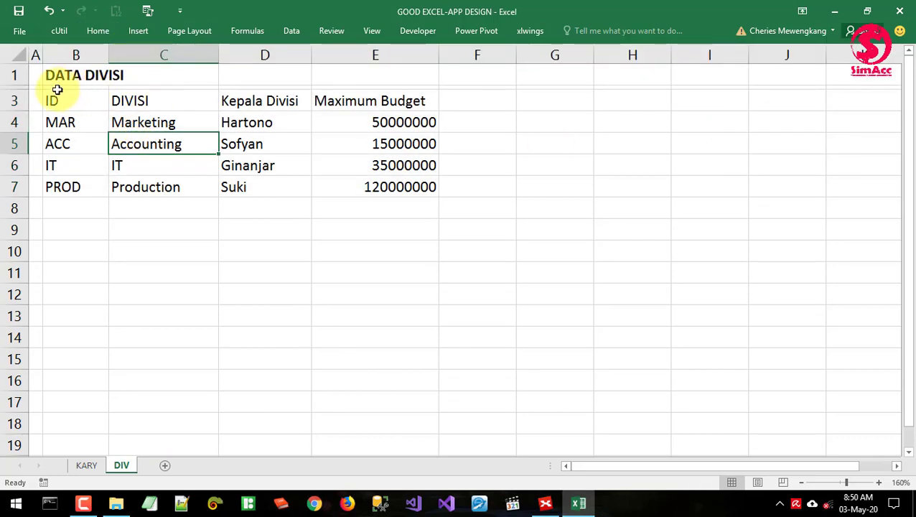
Convert the division data in B3:E7 into an Excel table with row 3 as its headers.
{"action": "left_click_drag", "start_coordinate": [51, 100], "coordinate": [366, 188]}
{"action": "left_click", "coordinate": [138, 32]}
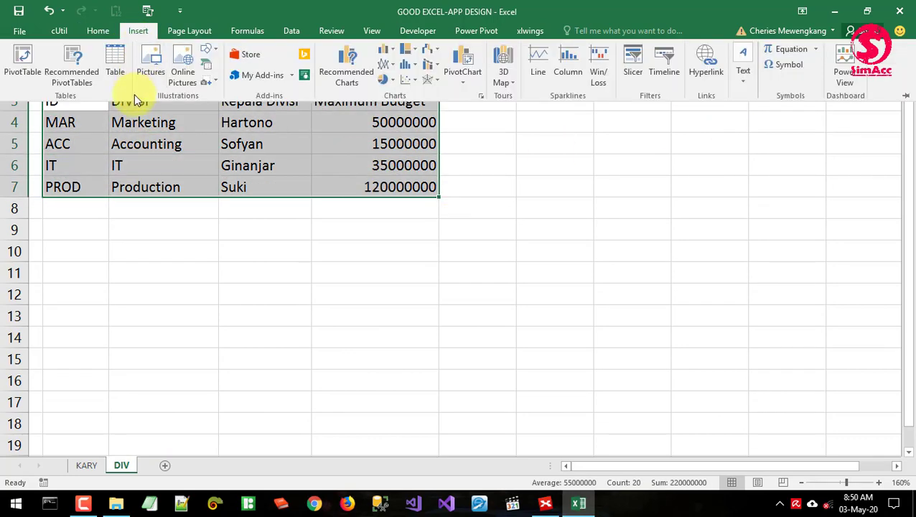
{"action": "left_click", "coordinate": [117, 72]}
{"action": "left_click", "coordinate": [650, 347]}
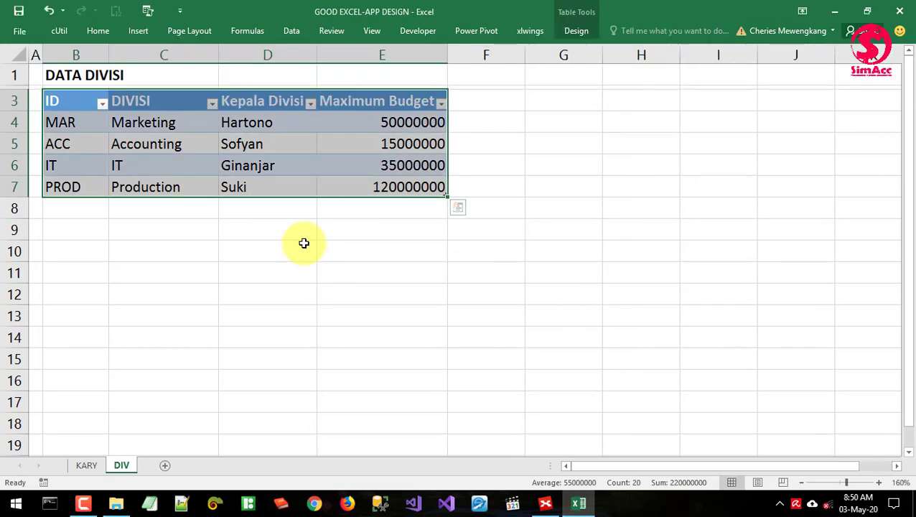
Apply the gold banded table style from the second row of the Medium group to the division table.
{"action": "left_click", "coordinate": [222, 150]}
{"action": "left_click", "coordinate": [578, 31]}
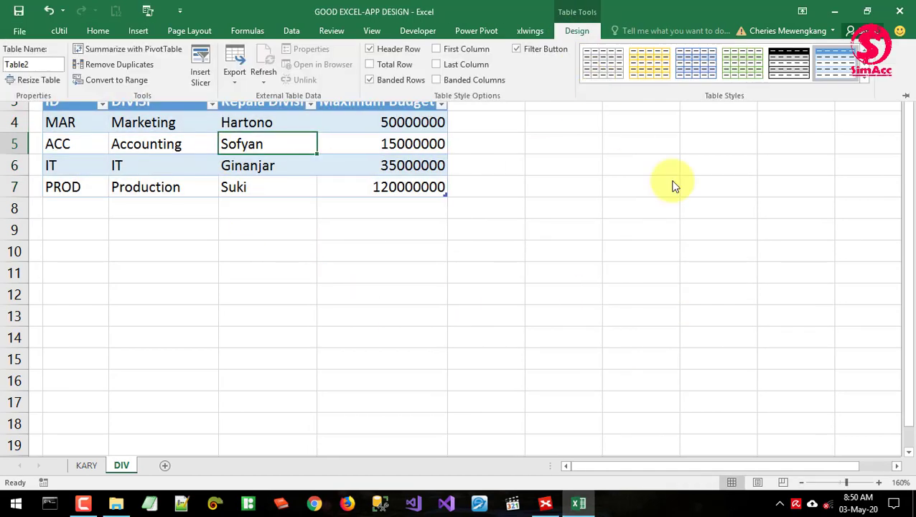
{"action": "left_click", "coordinate": [859, 92]}
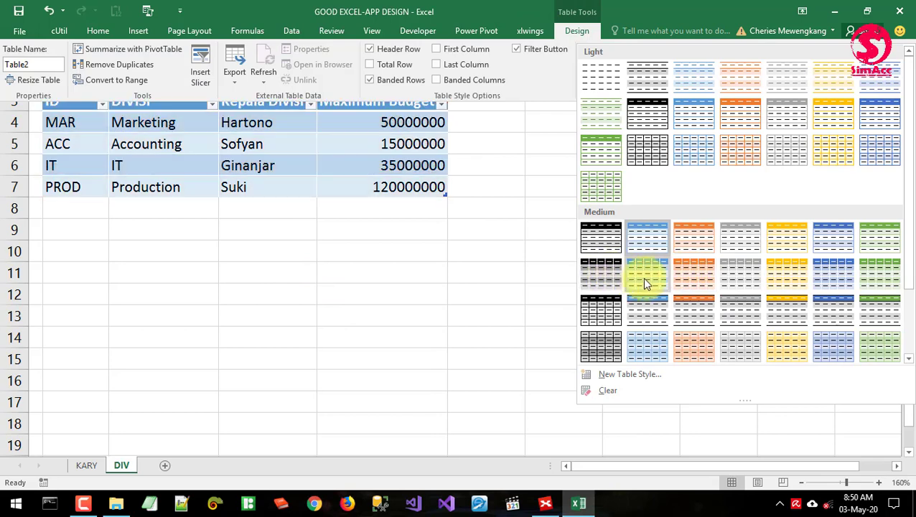
{"action": "left_click", "coordinate": [788, 279]}
{"action": "left_click", "coordinate": [472, 255]}
{"action": "left_click", "coordinate": [133, 147]}
{"action": "left_click", "coordinate": [128, 172]}
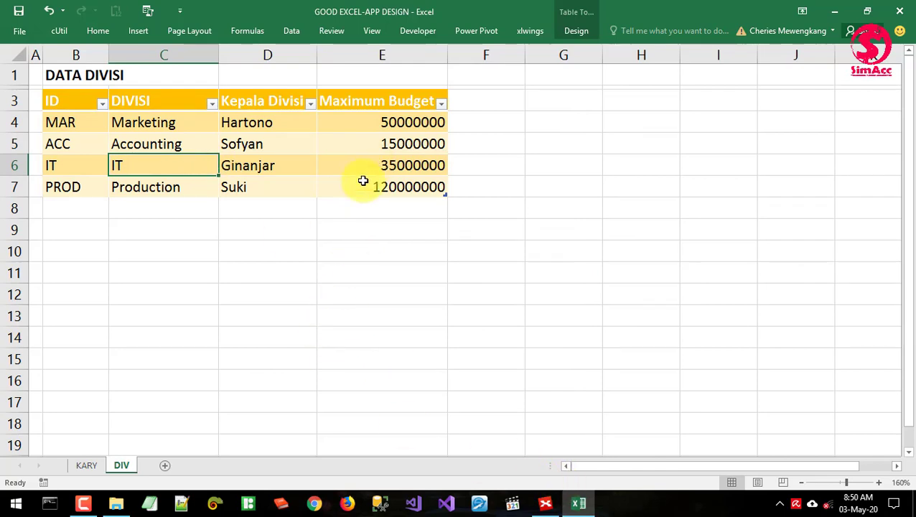
Format the division table's Maximum Budget values with thousands separators and no decimal places.
{"action": "left_click", "coordinate": [88, 465]}
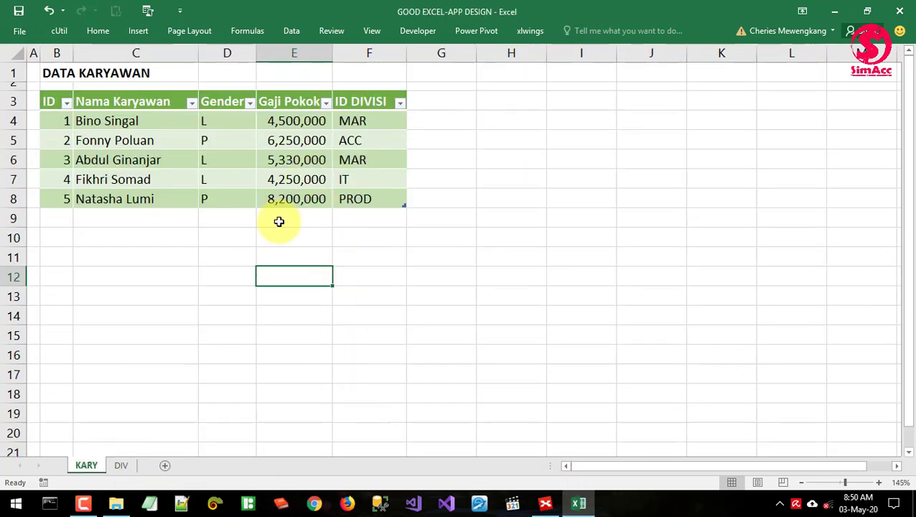
{"action": "left_click", "coordinate": [121, 466]}
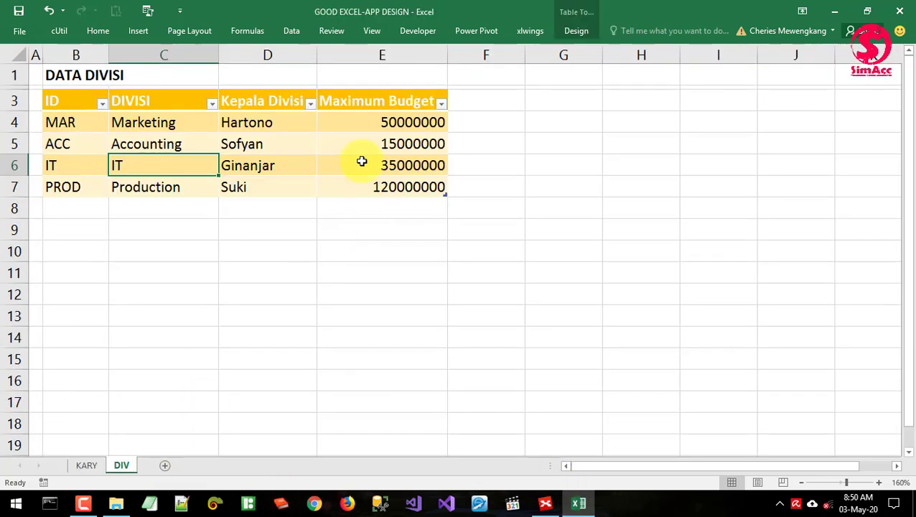
{"action": "left_click", "coordinate": [357, 90]}
{"action": "left_click", "coordinate": [98, 31]}
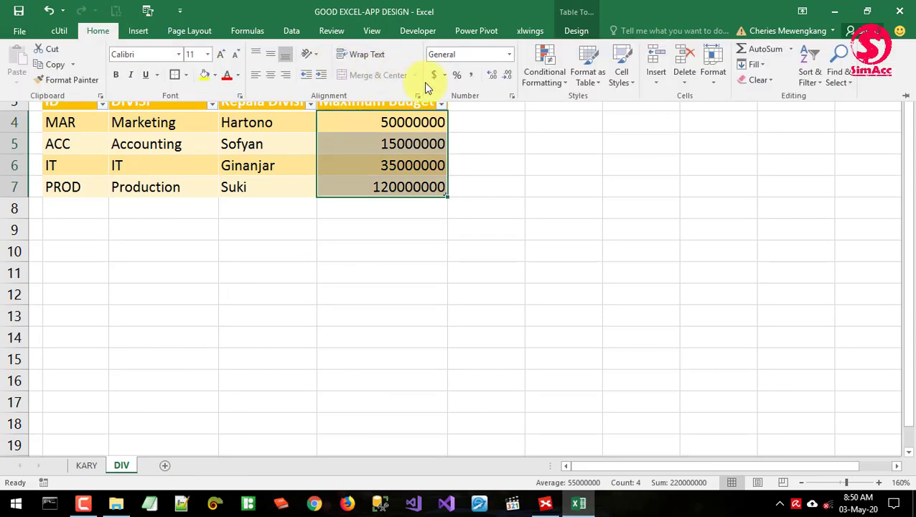
{"action": "left_click", "coordinate": [471, 76]}
{"action": "left_click", "coordinate": [506, 75]}
{"action": "left_click", "coordinate": [507, 75]}
{"action": "left_click", "coordinate": [268, 166]}
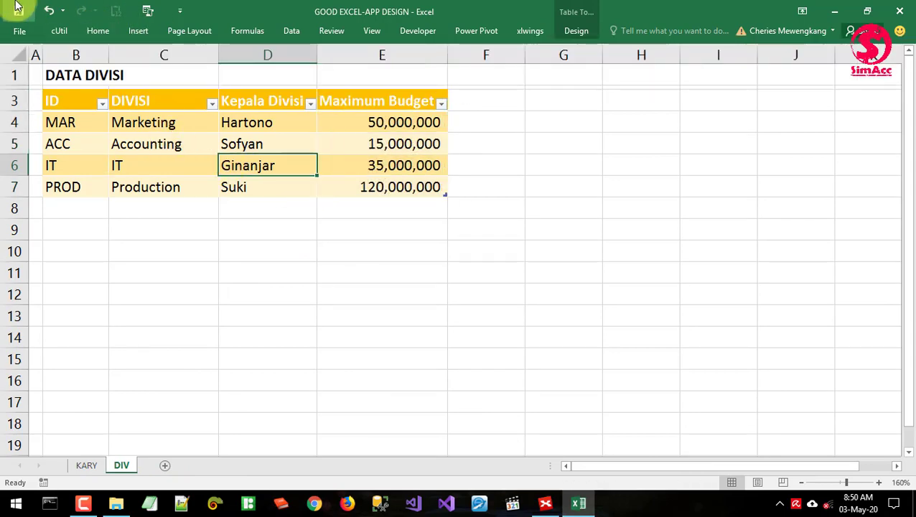
Switch to XMind and select the fourth topic, Utilize Power Pivot for report or at least Pivot Table.
{"action": "left_click", "coordinate": [544, 509]}
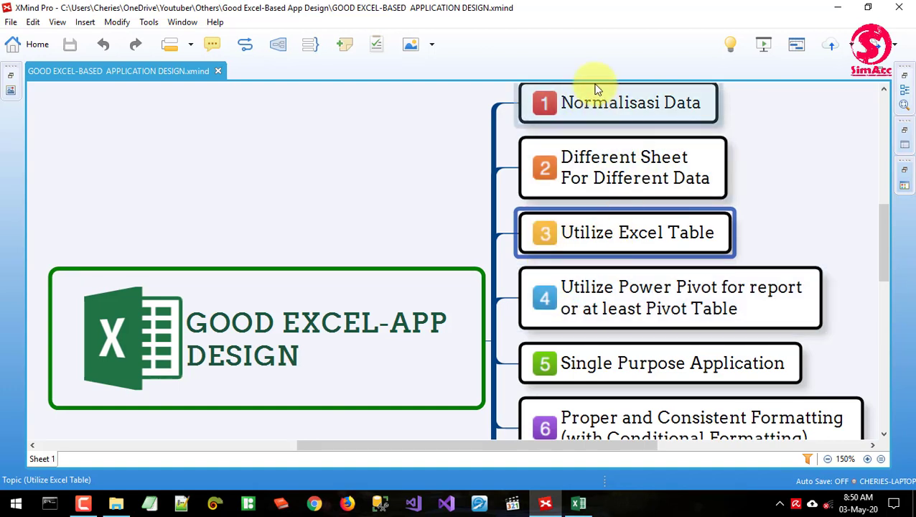
{"action": "left_click", "coordinate": [646, 307]}
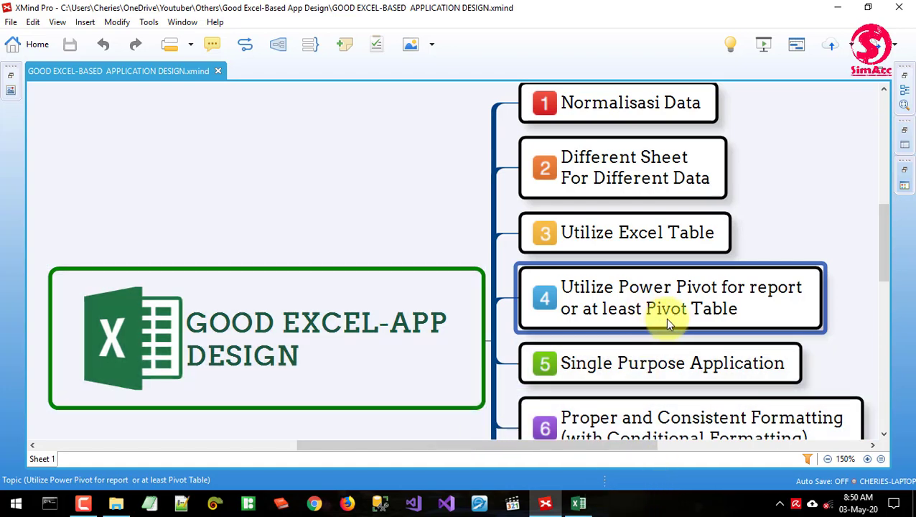
Switch back to Excel and examine the employee table's data on the KARY sheet.
{"action": "left_click", "coordinate": [578, 503]}
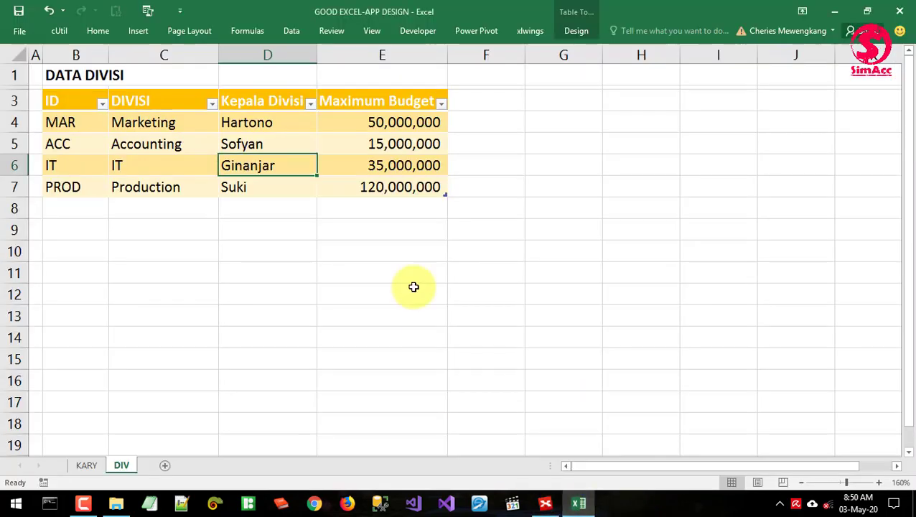
{"action": "left_click", "coordinate": [87, 465]}
{"action": "left_click", "coordinate": [211, 181]}
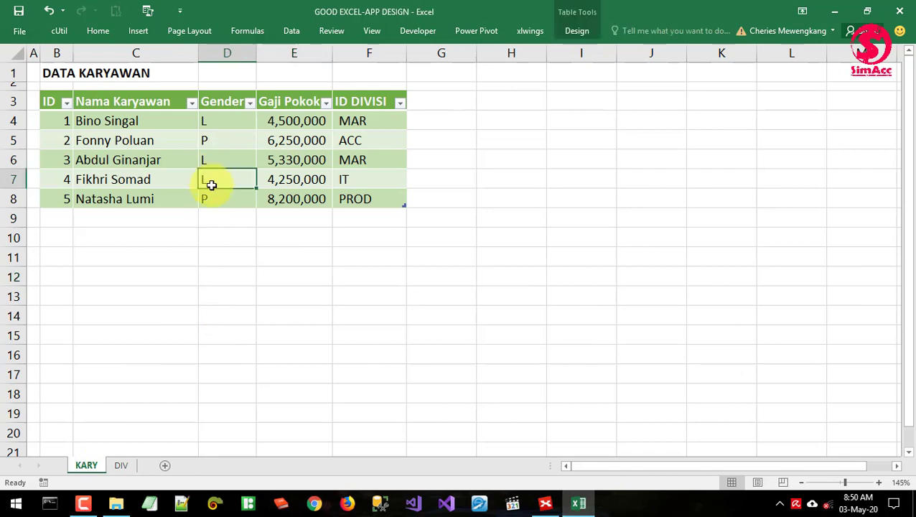
{"action": "left_click", "coordinate": [147, 160]}
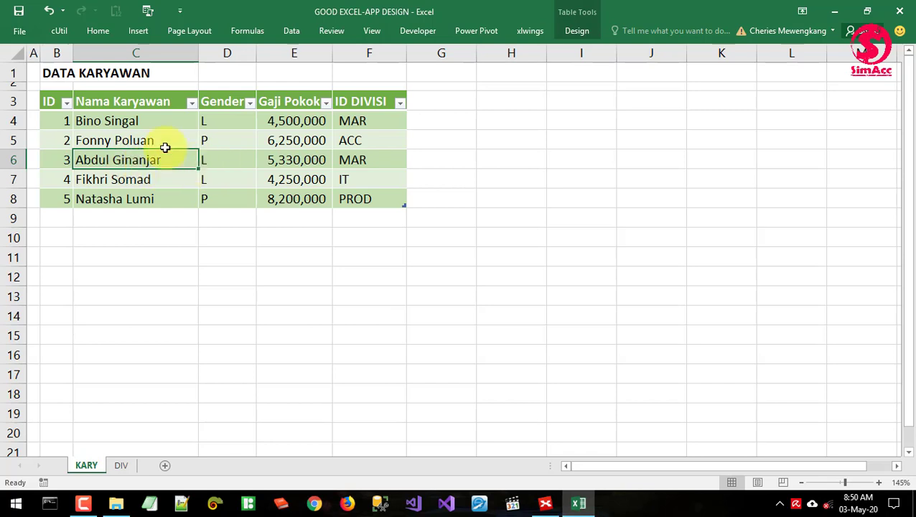
{"action": "left_click", "coordinate": [261, 159]}
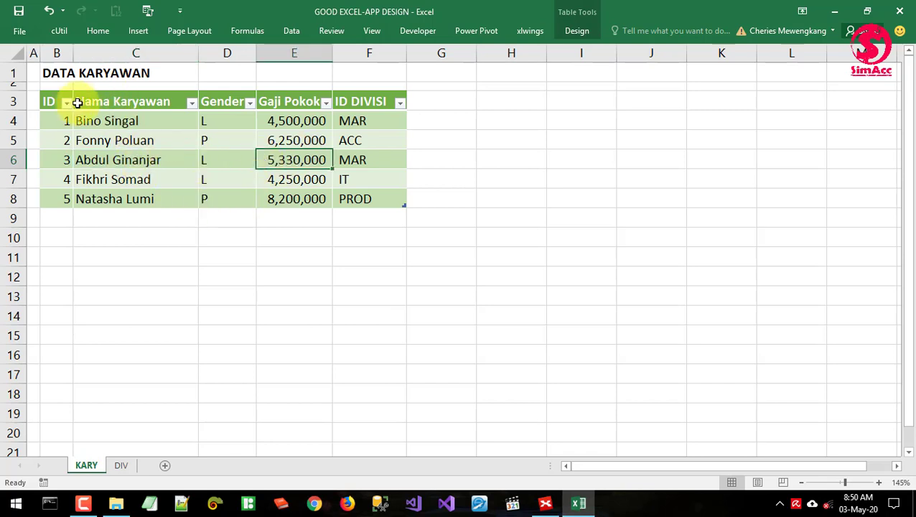
{"action": "left_click", "coordinate": [40, 91]}
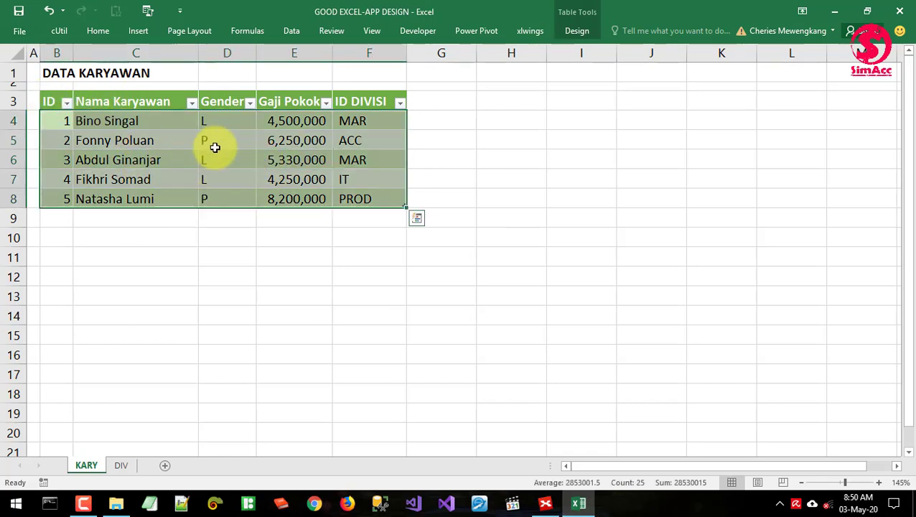
{"action": "left_click", "coordinate": [215, 147]}
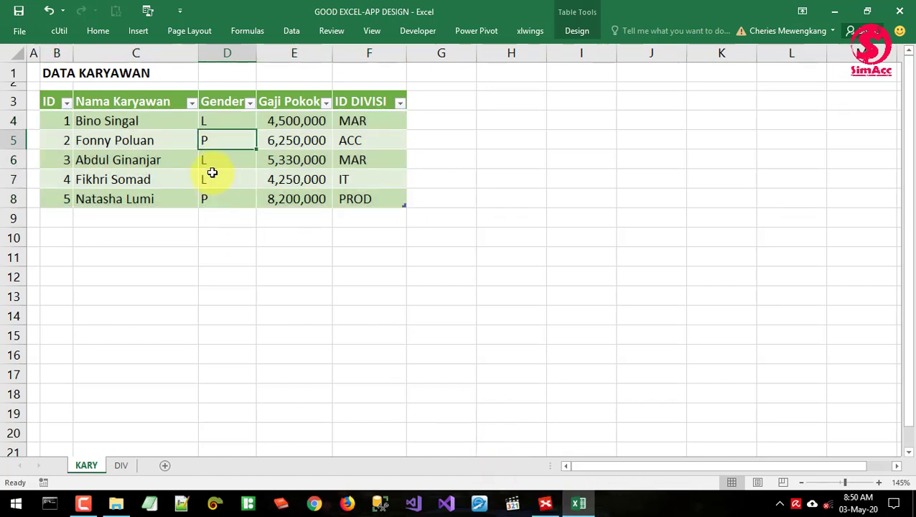
{"action": "left_click", "coordinate": [247, 175]}
{"action": "left_click", "coordinate": [213, 153]}
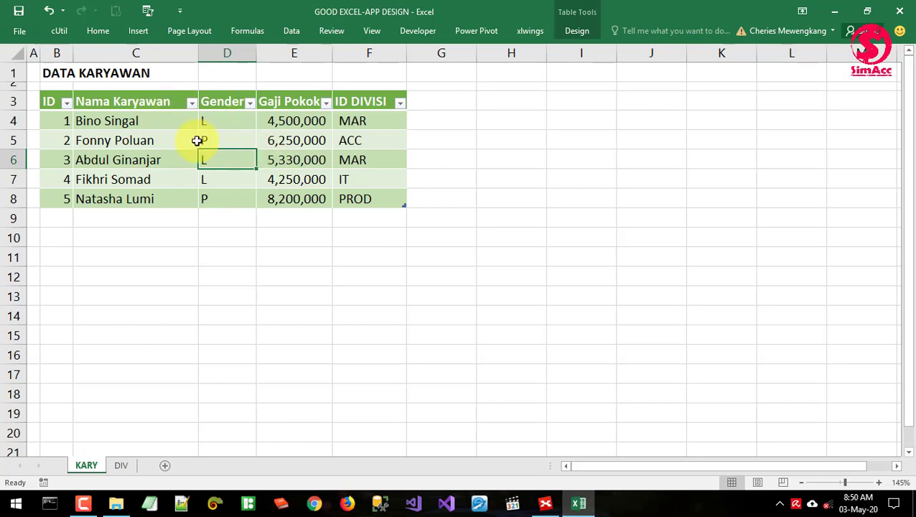
Start a new PivotTable using the whole KARY employee table as its data source.
{"action": "left_click", "coordinate": [135, 33]}
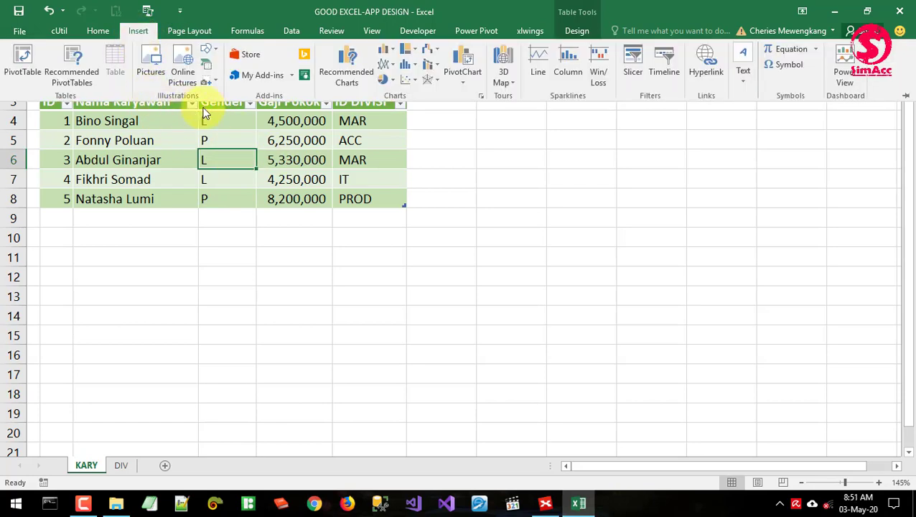
{"action": "left_click", "coordinate": [22, 65]}
{"action": "left_click_drag", "start_coordinate": [605, 204], "coordinate": [609, 185]}
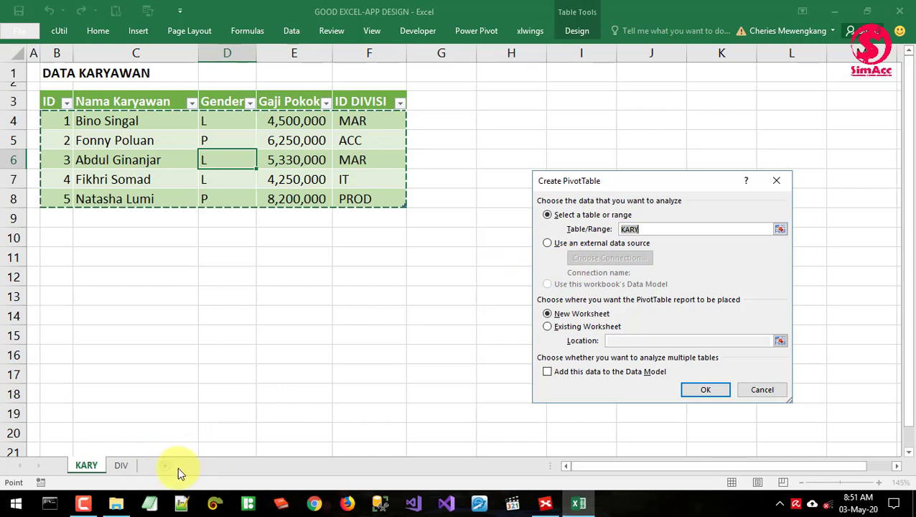
{"action": "left_click_drag", "start_coordinate": [606, 180], "coordinate": [481, 209]}
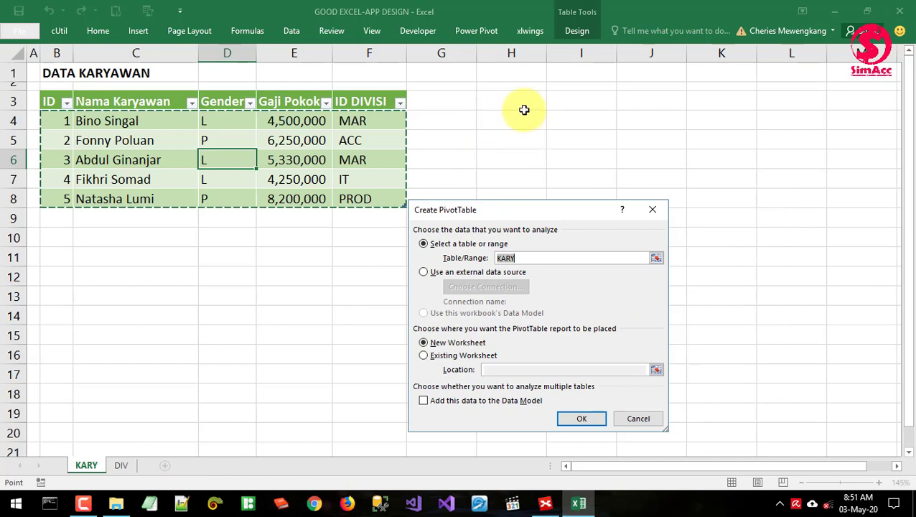
{"action": "left_click", "coordinate": [493, 118]}
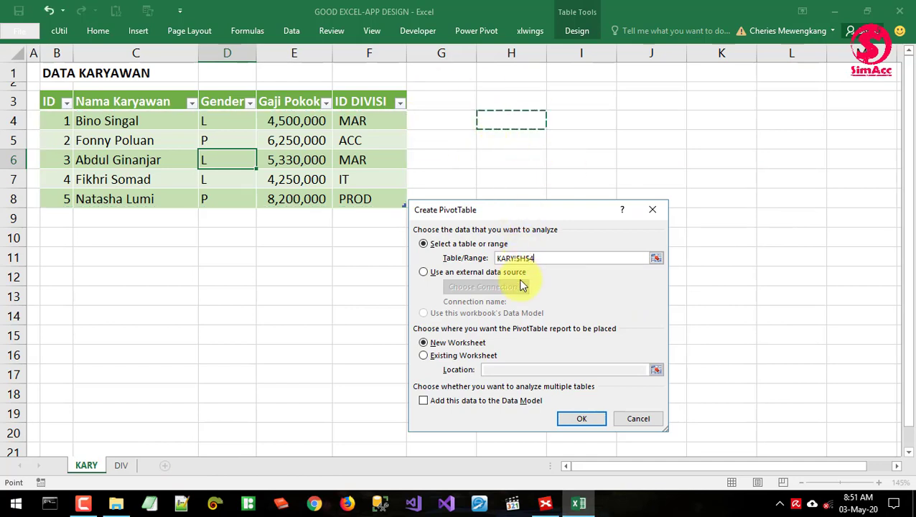
{"action": "left_click", "coordinate": [222, 159]}
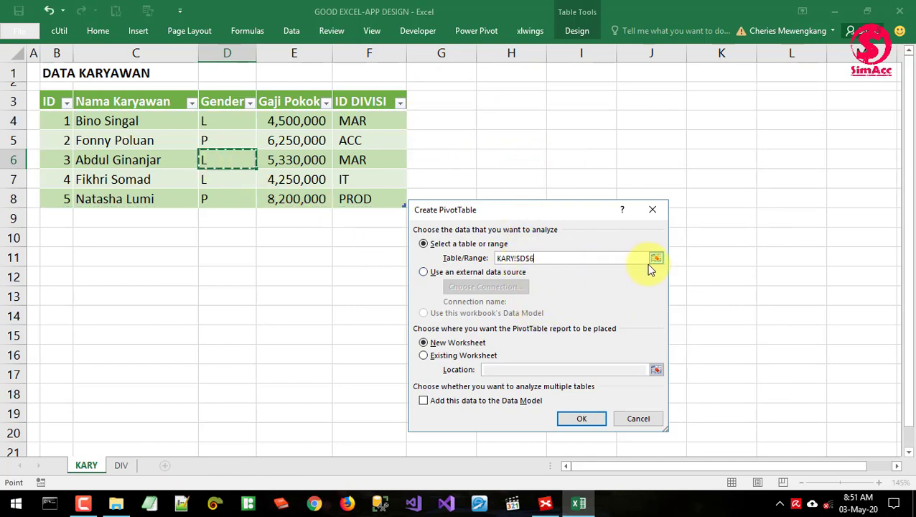
{"action": "left_click", "coordinate": [653, 259]}
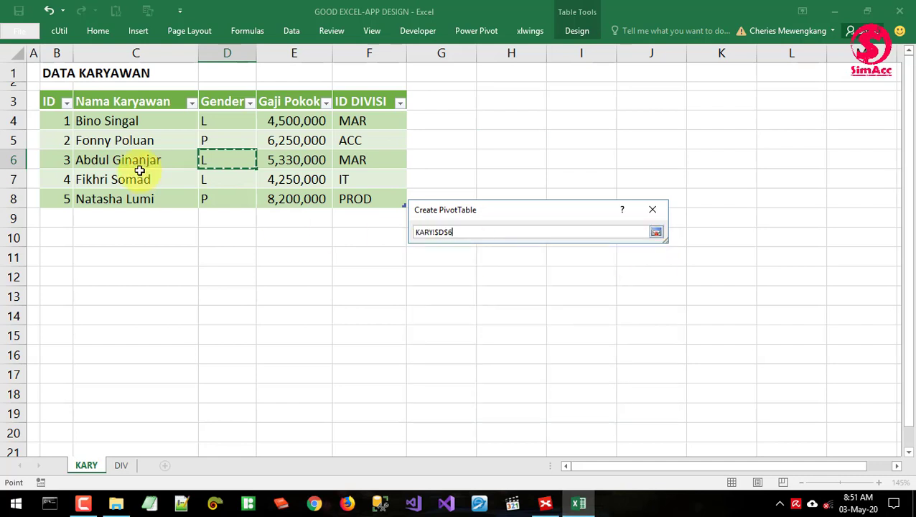
{"action": "left_click", "coordinate": [43, 92]}
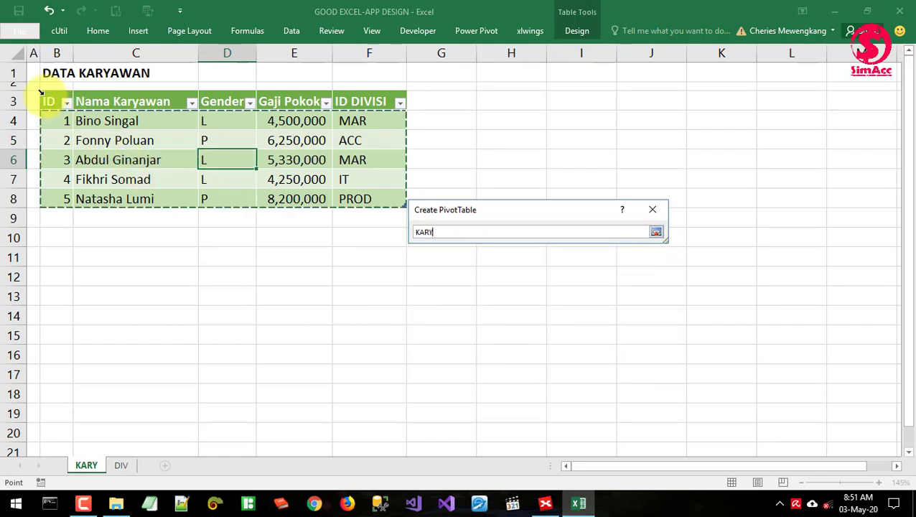
{"action": "left_click", "coordinate": [655, 232]}
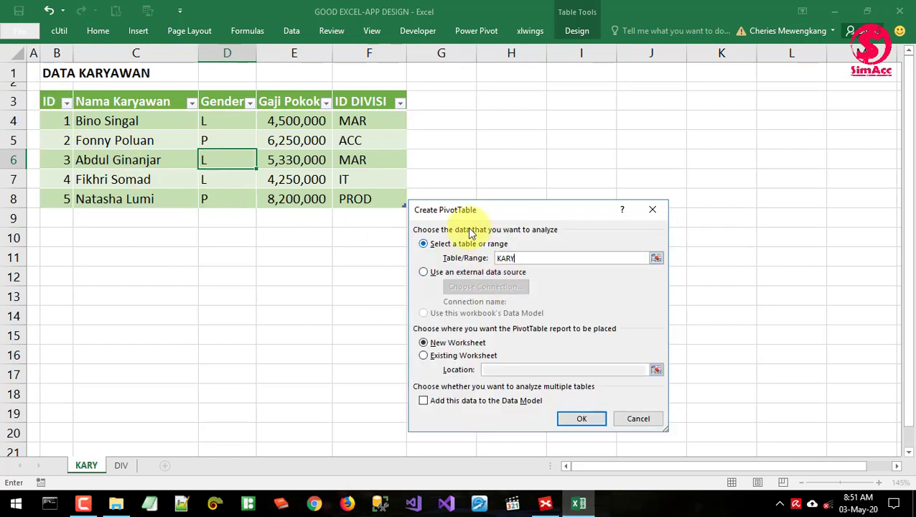
Place the PivotTable on the existing KARY worksheet at cell H3 and create it.
{"action": "left_click", "coordinate": [428, 355]}
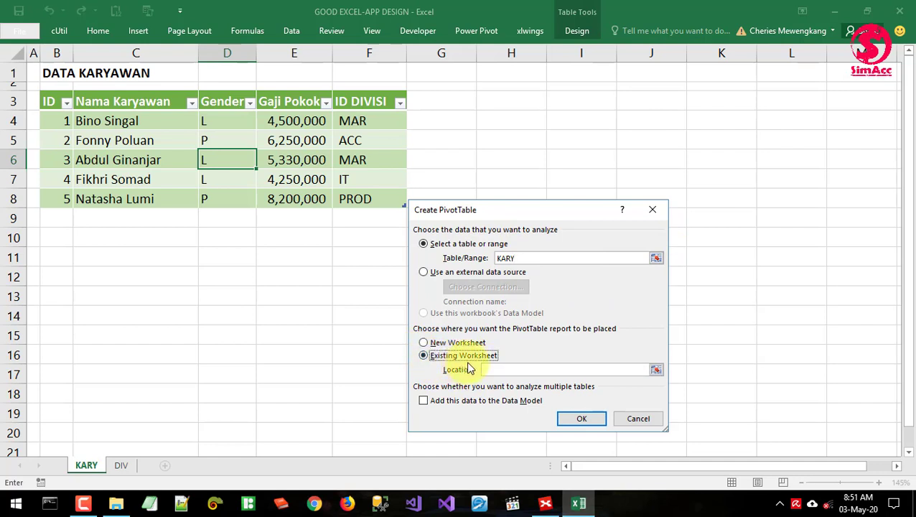
{"action": "left_click", "coordinate": [656, 370]}
{"action": "left_click", "coordinate": [510, 101]}
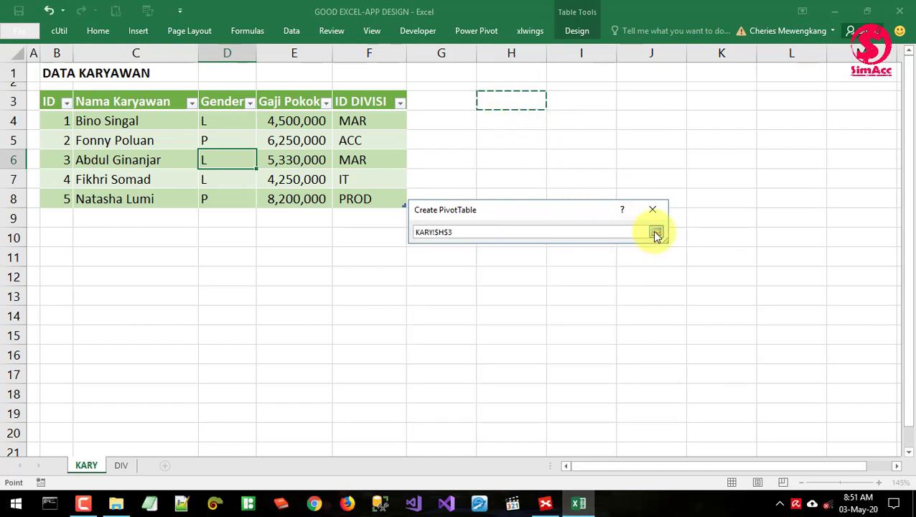
{"action": "left_click", "coordinate": [657, 231]}
{"action": "left_click", "coordinate": [578, 419]}
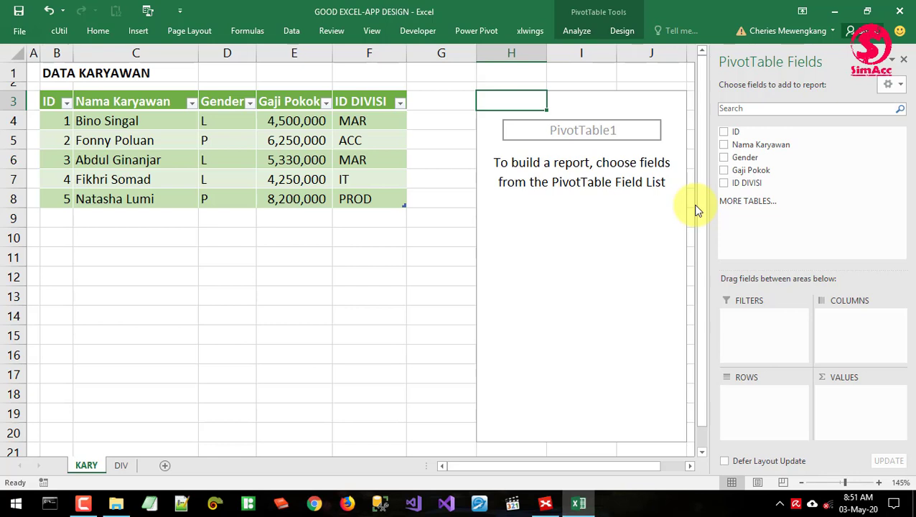
Build the PivotTable with Gender and Nama Karyawan nested as rows and the sum of Gaji Pokok as values.
{"action": "left_click_drag", "start_coordinate": [748, 158], "coordinate": [752, 404]}
{"action": "left_click_drag", "start_coordinate": [753, 171], "coordinate": [785, 300]}
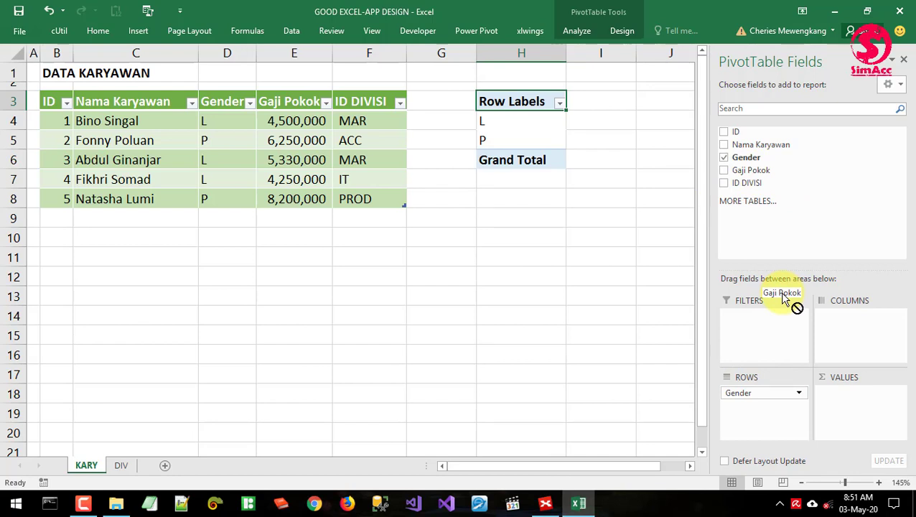
{"action": "left_click_drag", "start_coordinate": [785, 300], "coordinate": [754, 197]}
{"action": "left_click_drag", "start_coordinate": [751, 145], "coordinate": [758, 407]}
{"action": "left_click_drag", "start_coordinate": [742, 176], "coordinate": [851, 417]}
{"action": "left_click", "coordinate": [615, 332]}
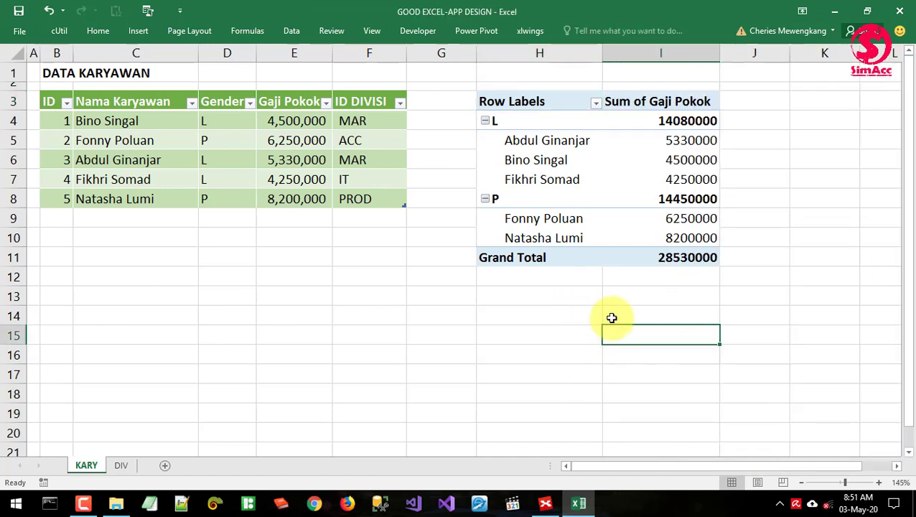
Apply the green style from the Medium group's second row to the PivotTable, with banded rows and columns, and close its field list.
{"action": "left_click", "coordinate": [544, 135]}
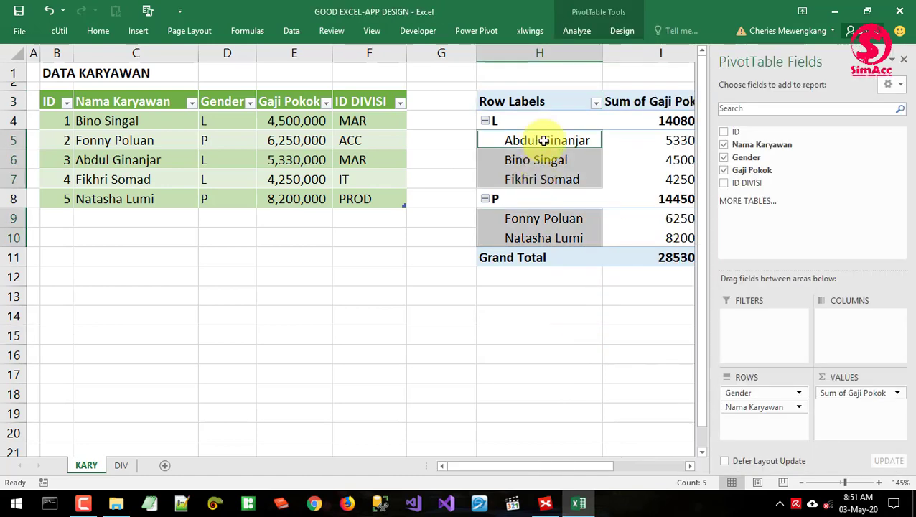
{"action": "left_click", "coordinate": [621, 31]}
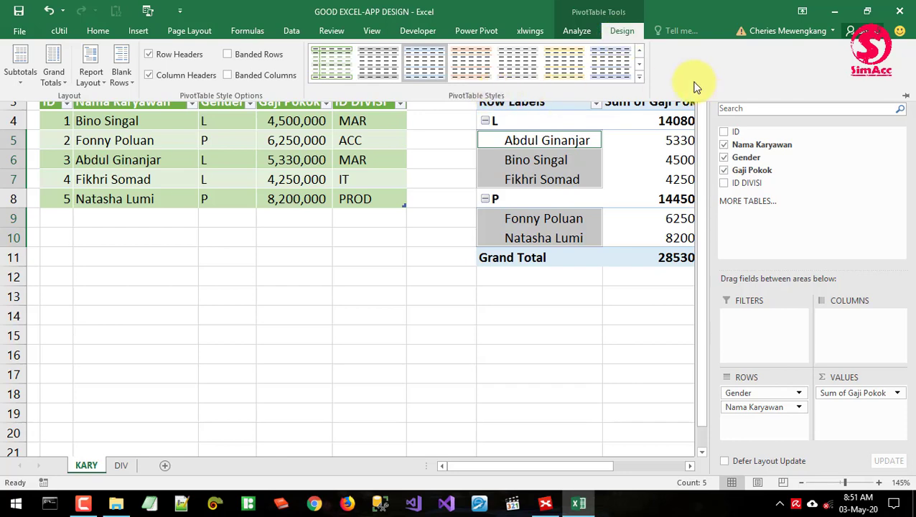
{"action": "left_click", "coordinate": [640, 75]}
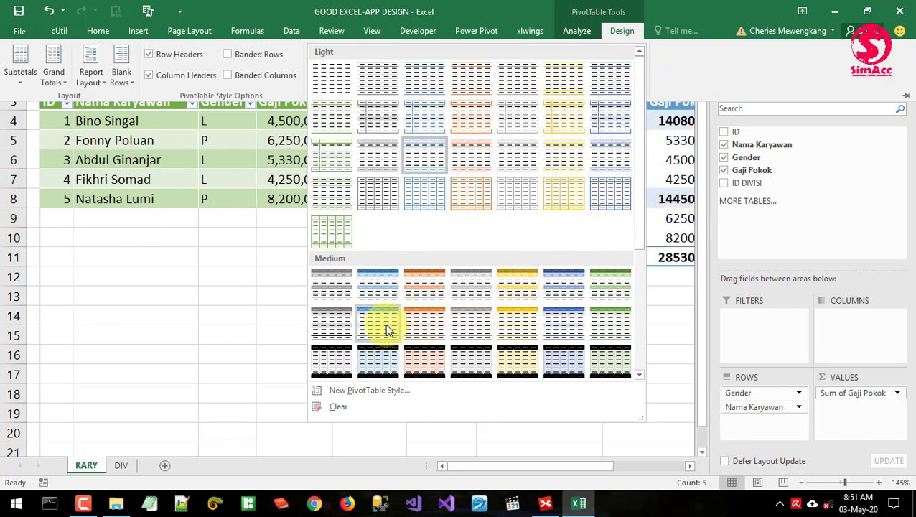
{"action": "left_click", "coordinate": [611, 323]}
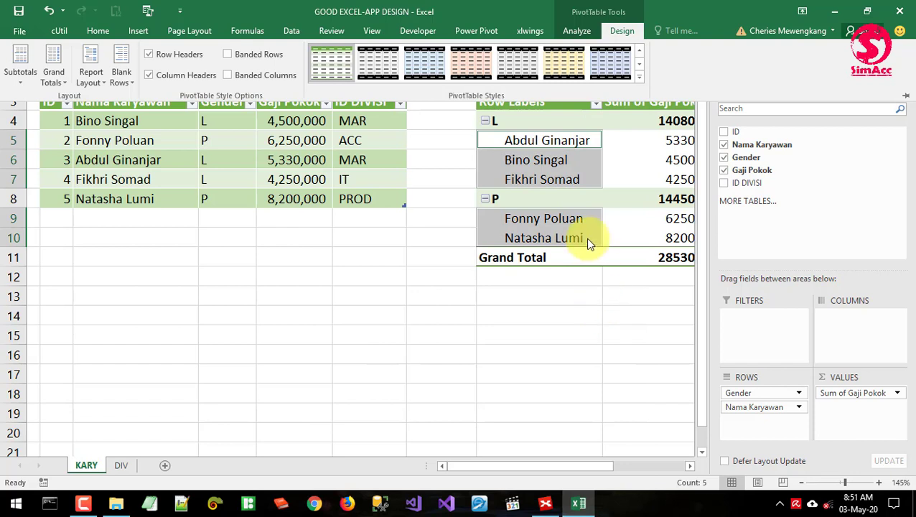
{"action": "left_click", "coordinate": [230, 74]}
{"action": "left_click", "coordinate": [230, 55]}
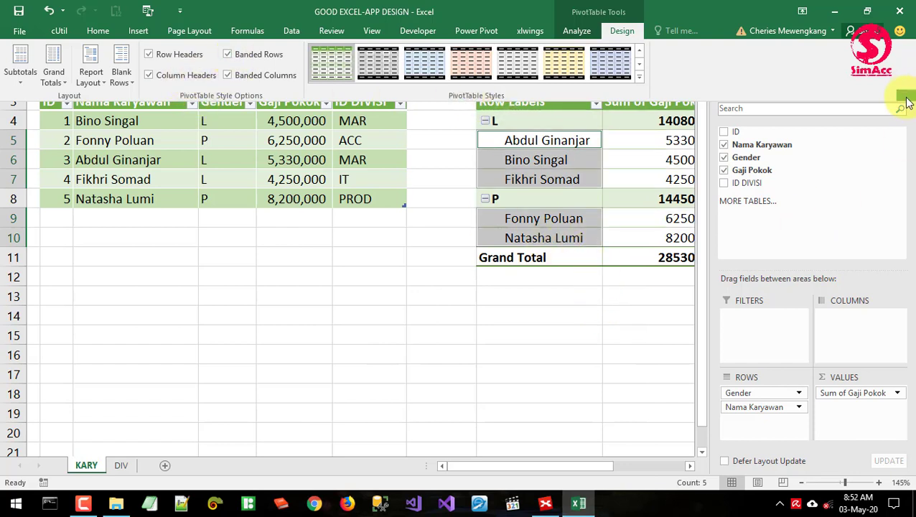
{"action": "left_click", "coordinate": [596, 353]}
{"action": "left_click", "coordinate": [904, 60]}
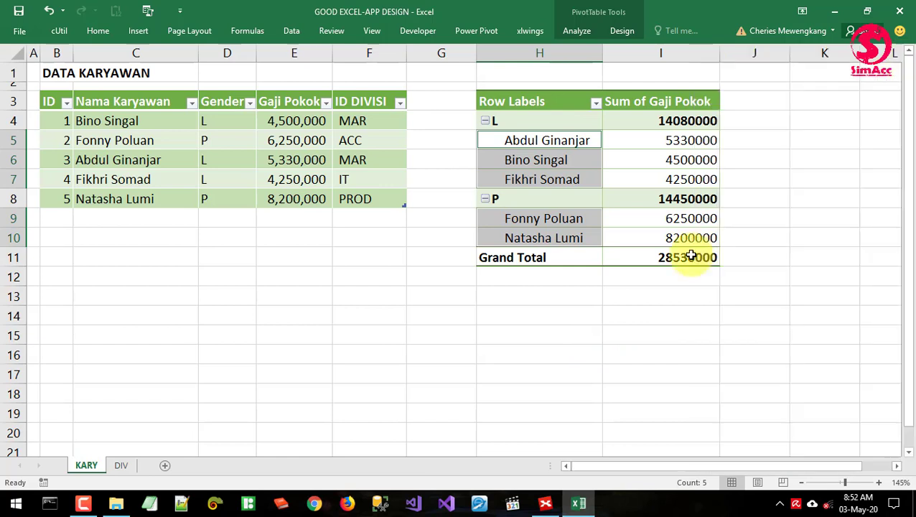
Format the PivotTable's Sum of Gaji Pokok values in I4:I11 with thousands separators and no decimal places.
{"action": "left_click", "coordinate": [736, 141]}
{"action": "left_click", "coordinate": [553, 141]}
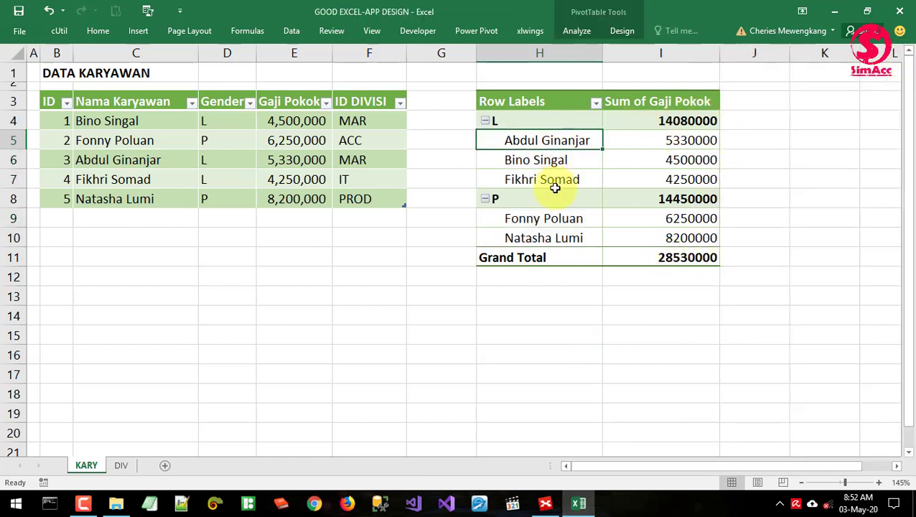
{"action": "left_click_drag", "start_coordinate": [654, 120], "coordinate": [647, 252]}
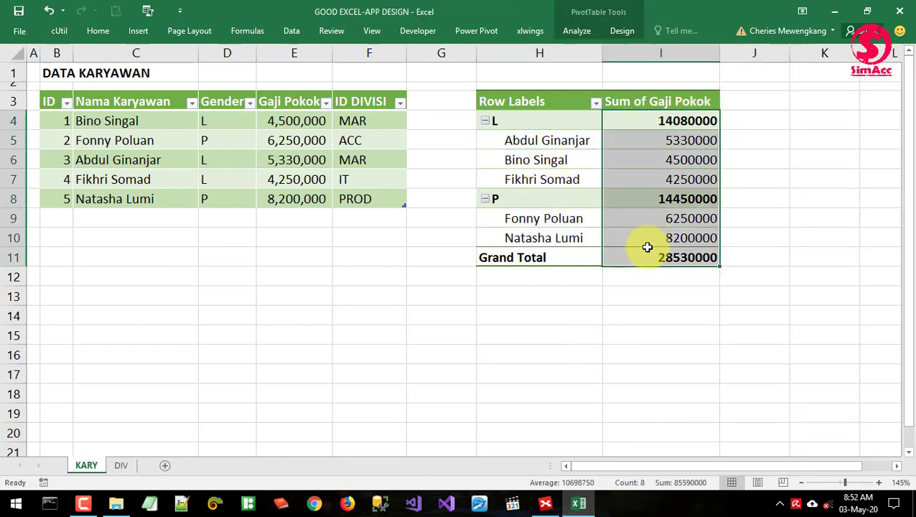
{"action": "left_click", "coordinate": [98, 31]}
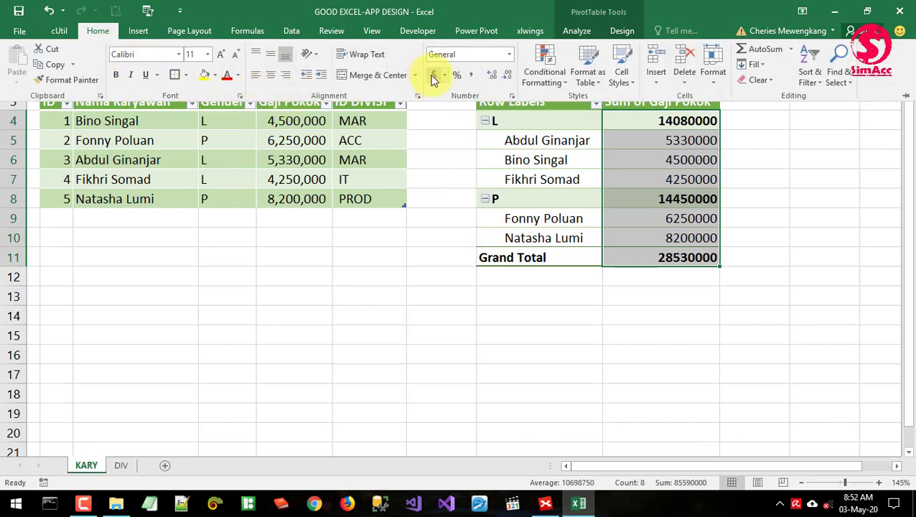
{"action": "left_click", "coordinate": [469, 75]}
{"action": "left_click", "coordinate": [502, 75]}
{"action": "left_click", "coordinate": [502, 75]}
{"action": "left_click", "coordinate": [596, 291]}
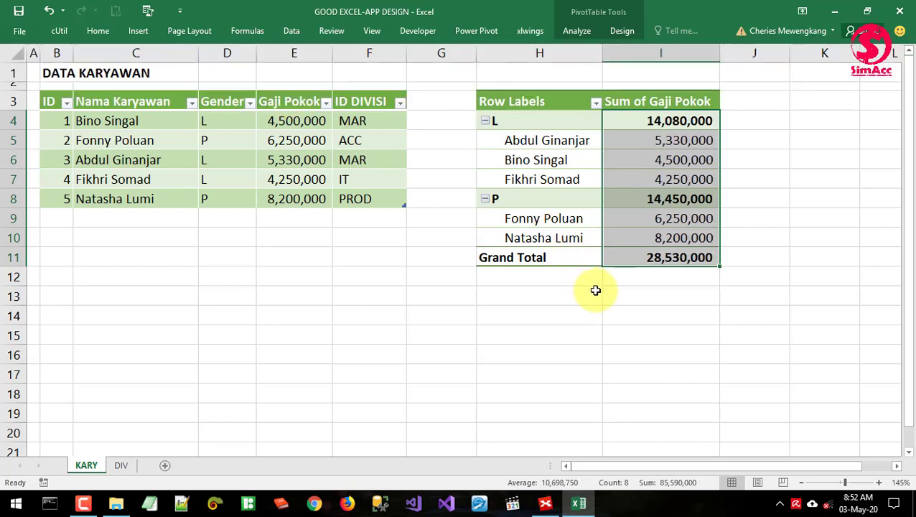
Collapse the L and P gender groups in the PivotTable and expand them again to show the employees.
{"action": "left_click", "coordinate": [619, 141]}
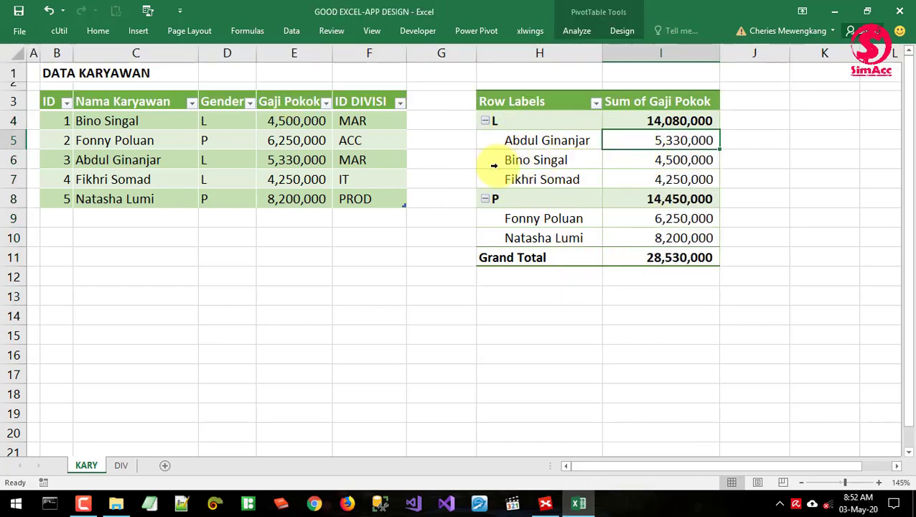
{"action": "left_click", "coordinate": [487, 121]}
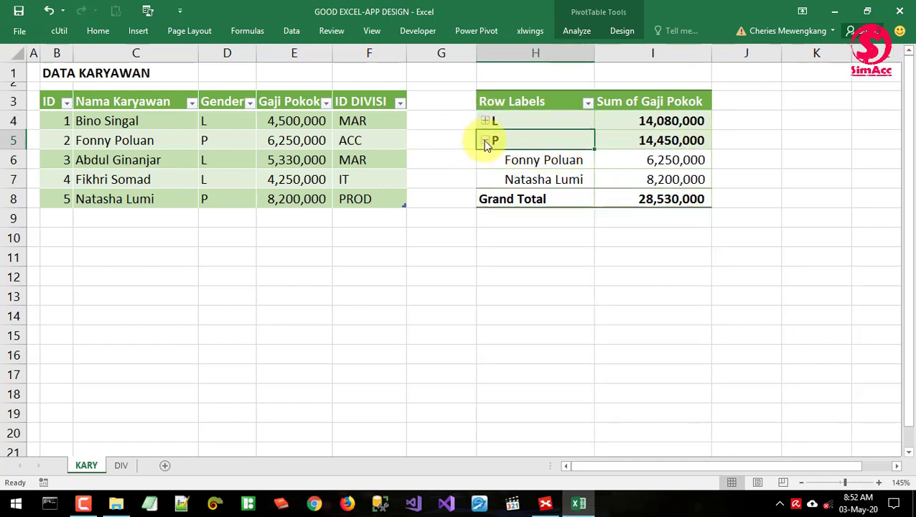
{"action": "left_click", "coordinate": [486, 140]}
{"action": "left_click", "coordinate": [589, 195]}
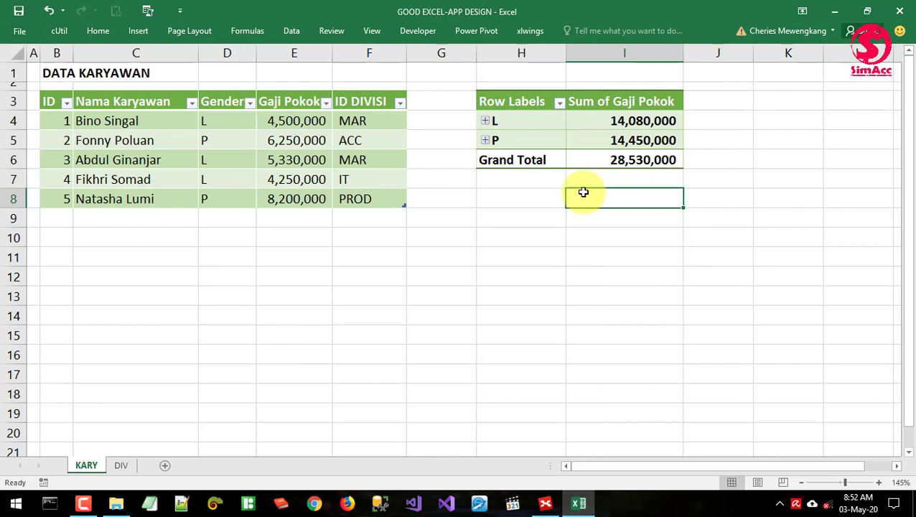
{"action": "left_click", "coordinate": [485, 120]}
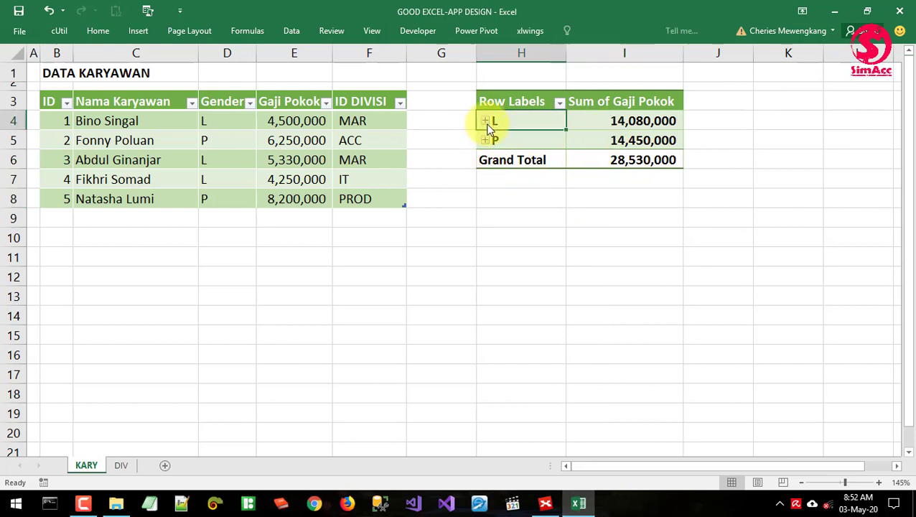
{"action": "left_click", "coordinate": [486, 199]}
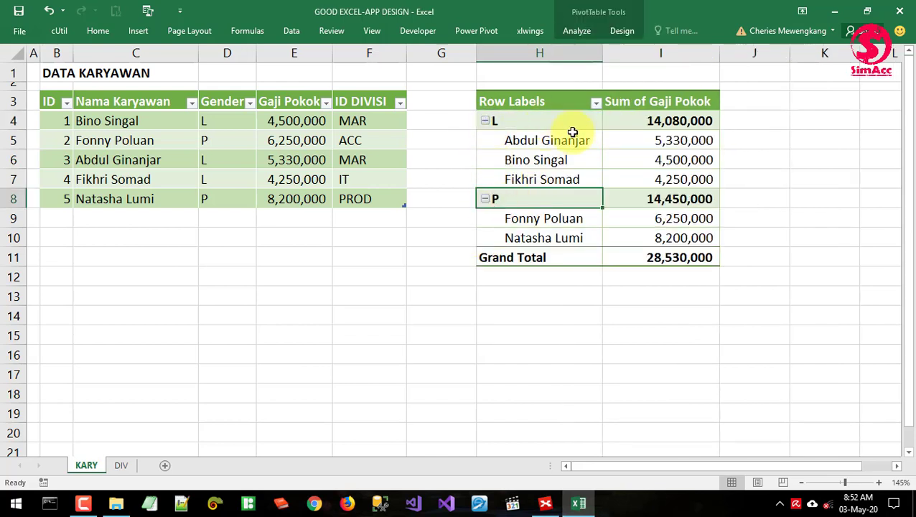
{"action": "left_click", "coordinate": [596, 163]}
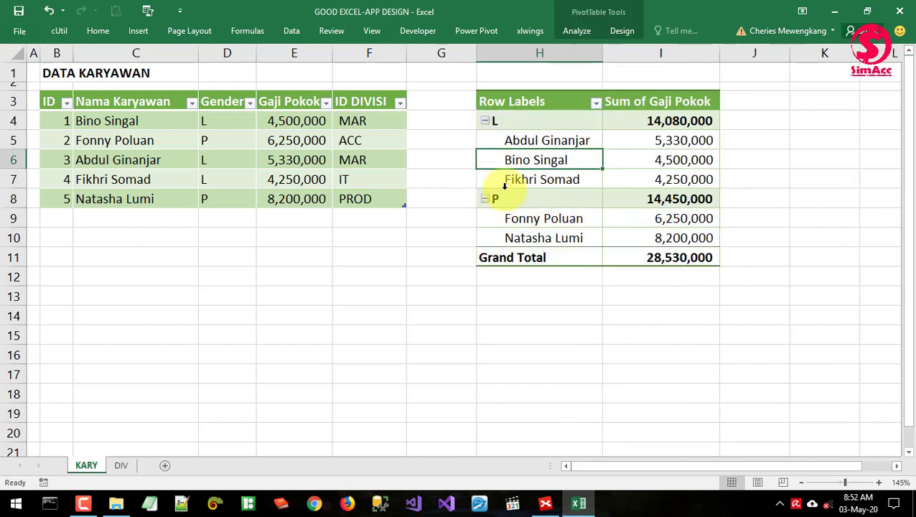
{"action": "left_click", "coordinate": [237, 296]}
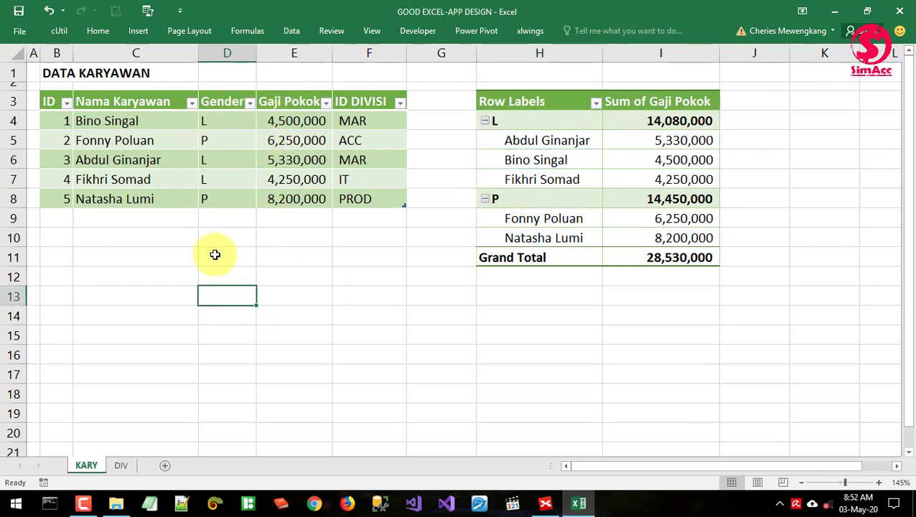
{"action": "left_click", "coordinate": [548, 314]}
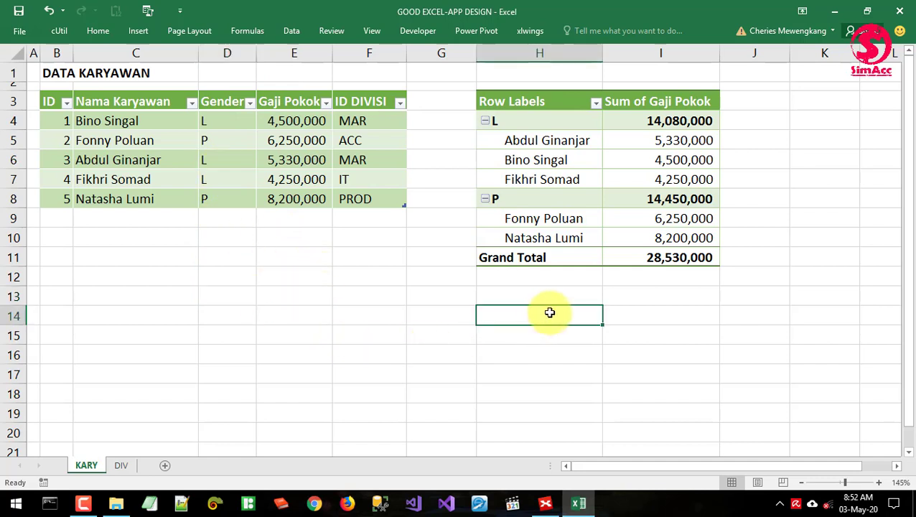
{"action": "left_click", "coordinate": [540, 162]}
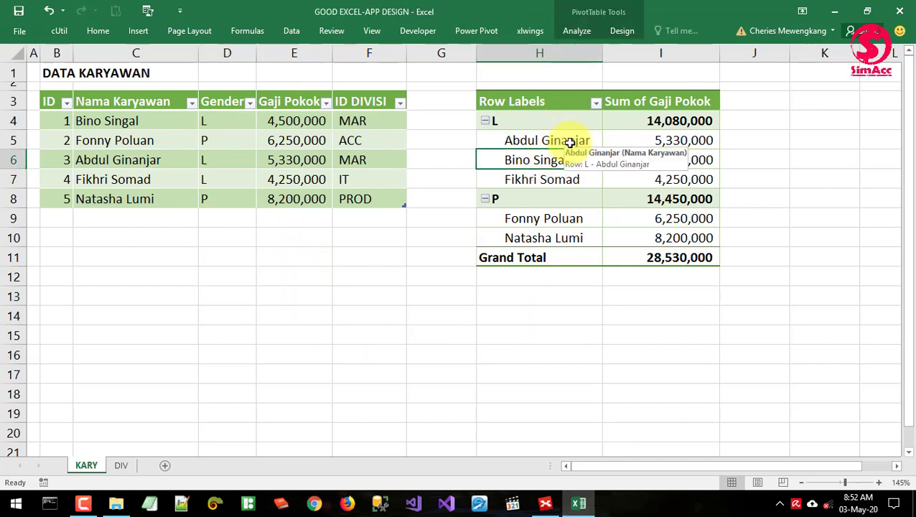
{"action": "left_click", "coordinate": [550, 180]}
{"action": "left_click", "coordinate": [549, 160]}
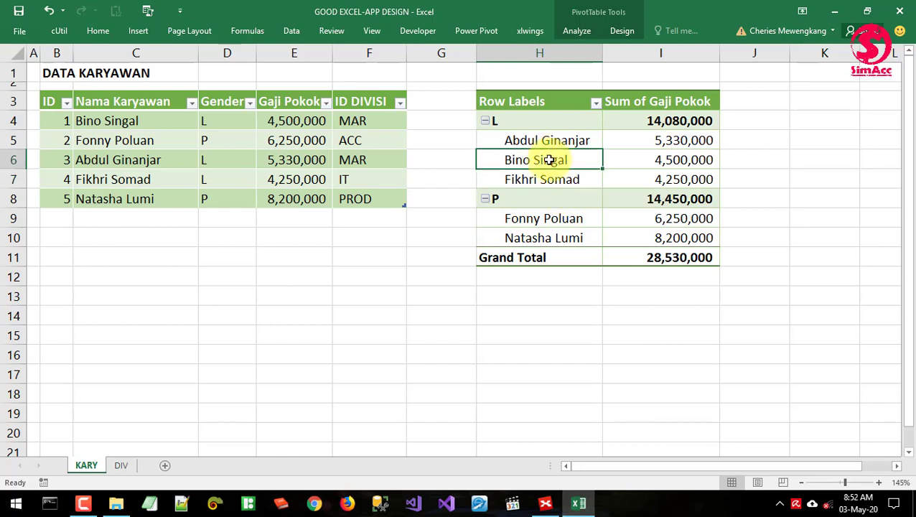
Collapse the L and P gender groups so the PivotTable shows only the salary totals per gender.
{"action": "left_click", "coordinate": [486, 121]}
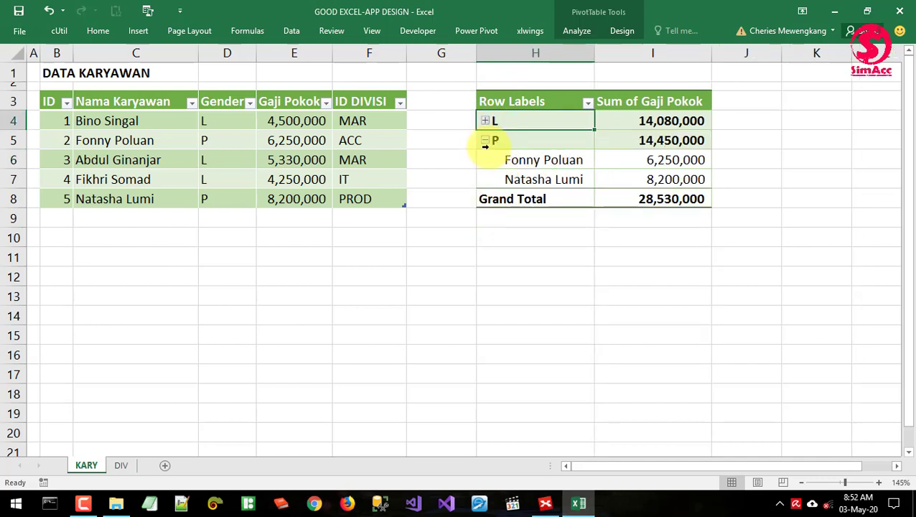
{"action": "left_click", "coordinate": [489, 144]}
{"action": "left_click", "coordinate": [486, 140]}
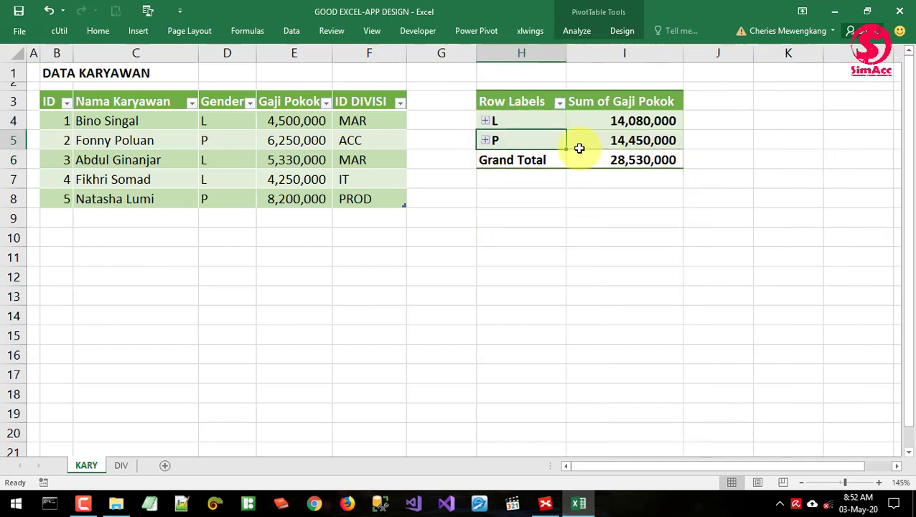
Expand the L and P gender groups in the PivotTable to show the employees under each.
{"action": "left_click", "coordinate": [485, 120]}
{"action": "left_click", "coordinate": [485, 199]}
{"action": "left_click", "coordinate": [610, 178]}
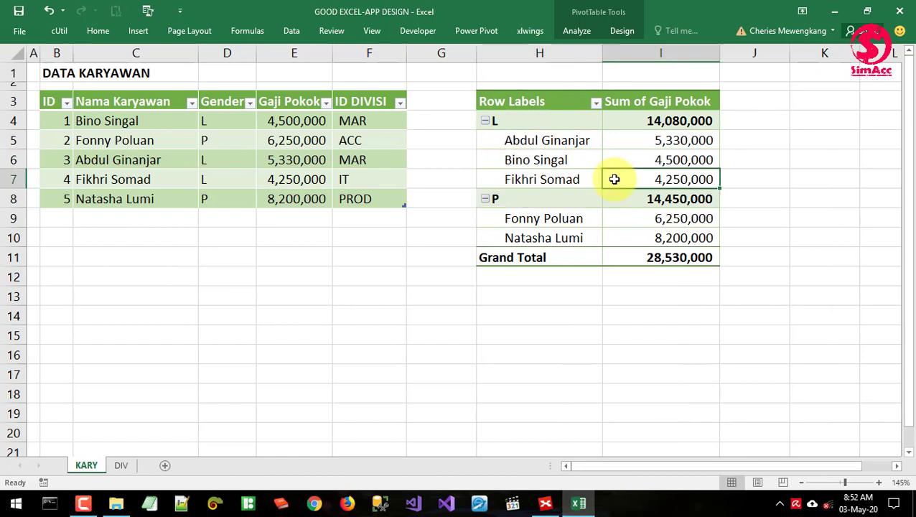
{"action": "left_click", "coordinate": [486, 121]}
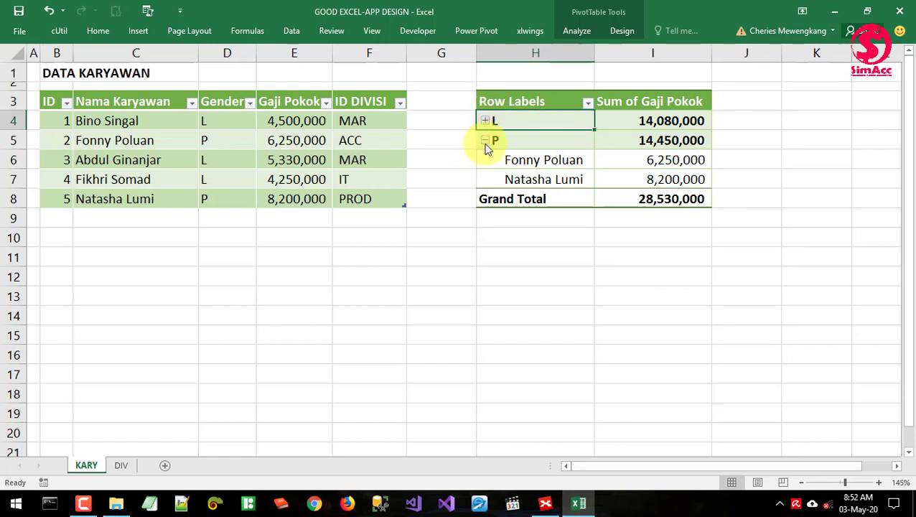
{"action": "left_click", "coordinate": [485, 122]}
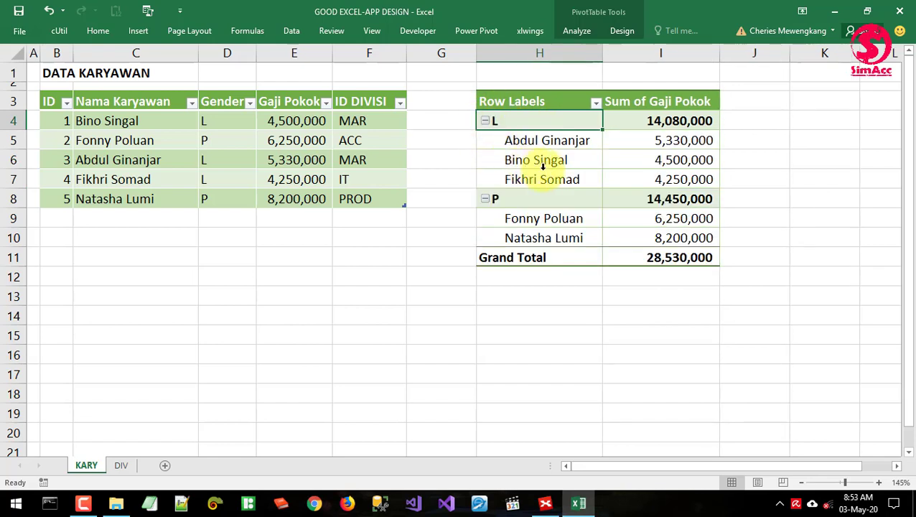
Collapse the PivotTable's L and P groups to the gender totals and expand both again.
{"action": "left_click", "coordinate": [528, 143]}
{"action": "left_click", "coordinate": [487, 143]}
{"action": "left_click", "coordinate": [485, 121]}
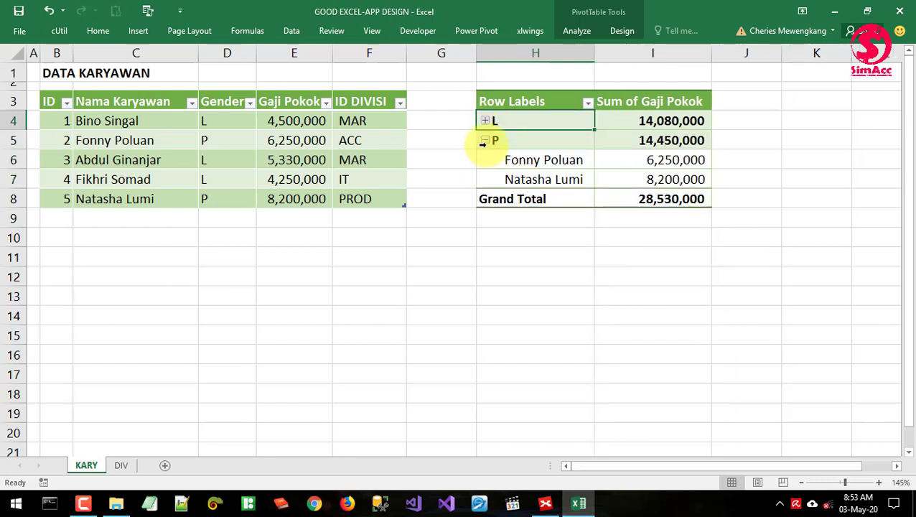
{"action": "left_click", "coordinate": [485, 141]}
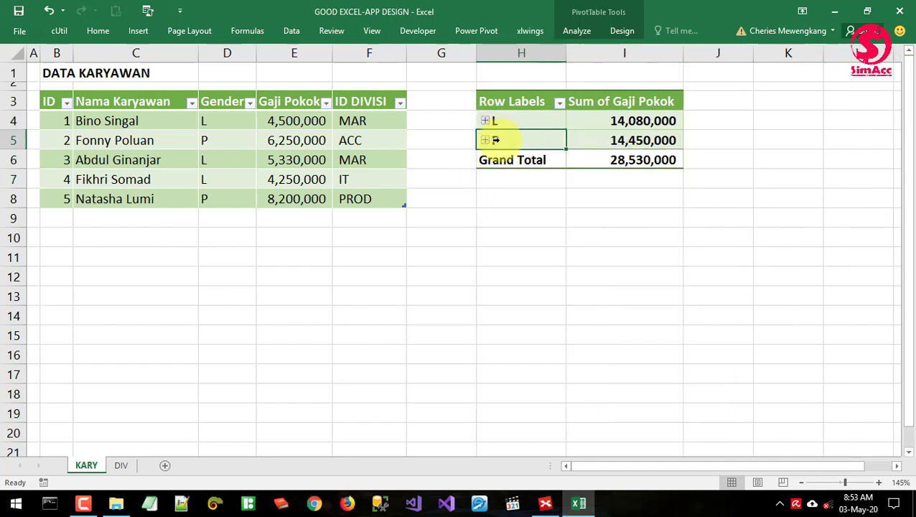
{"action": "left_click", "coordinate": [485, 140]}
{"action": "left_click", "coordinate": [485, 121]}
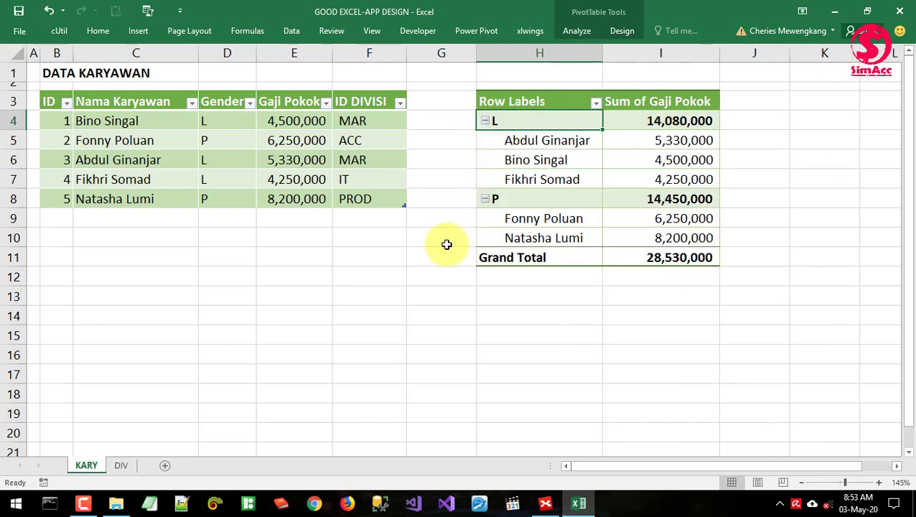
Check the Power Pivot and Pivot Table topic in the XMind mind map and return to the Excel workbook.
{"action": "left_click", "coordinate": [545, 503]}
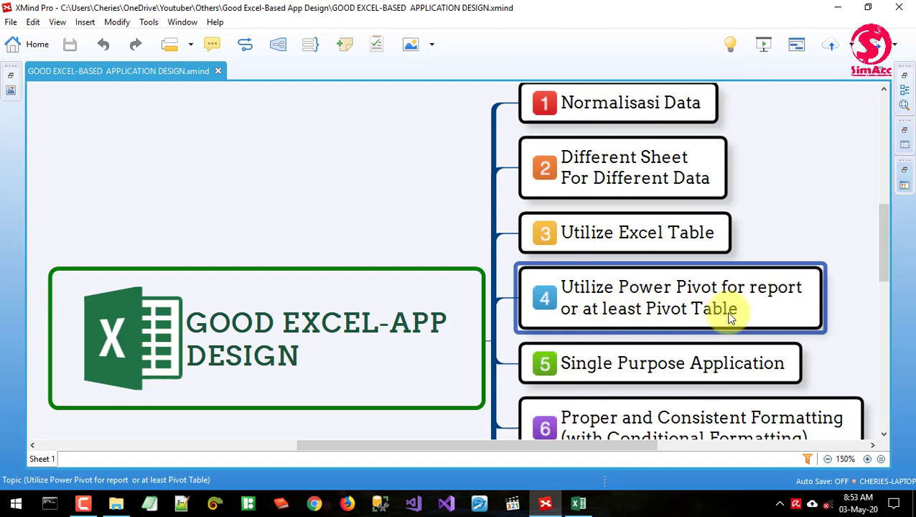
{"action": "left_click", "coordinate": [579, 503]}
{"action": "left_click", "coordinate": [426, 317]}
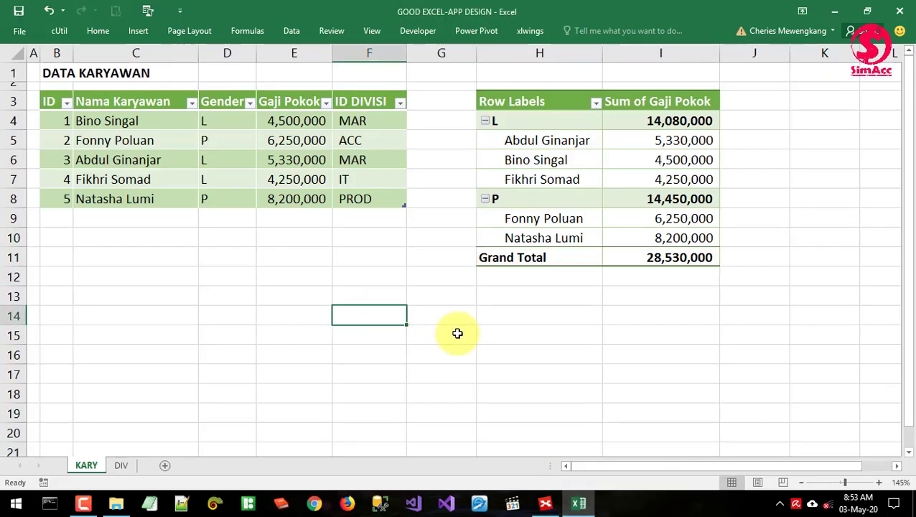
Begin a SUMIF formula in cell H14 below the PivotTable.
{"action": "left_click", "coordinate": [501, 319]}
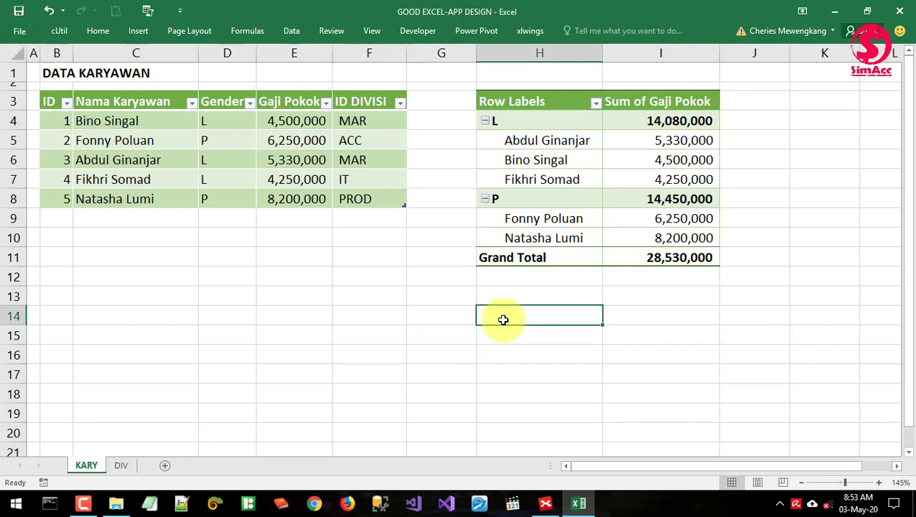
{"action": "type", "text": "="}
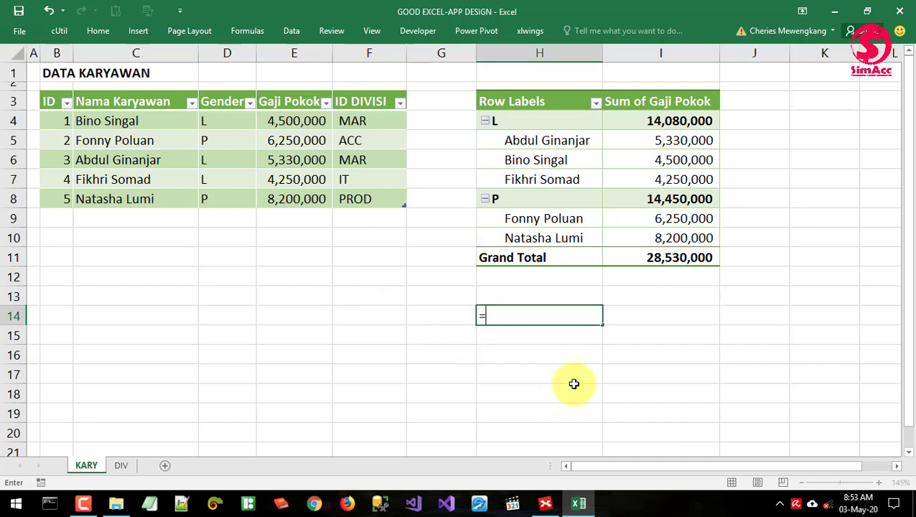
{"action": "type", "text": "sumif("}
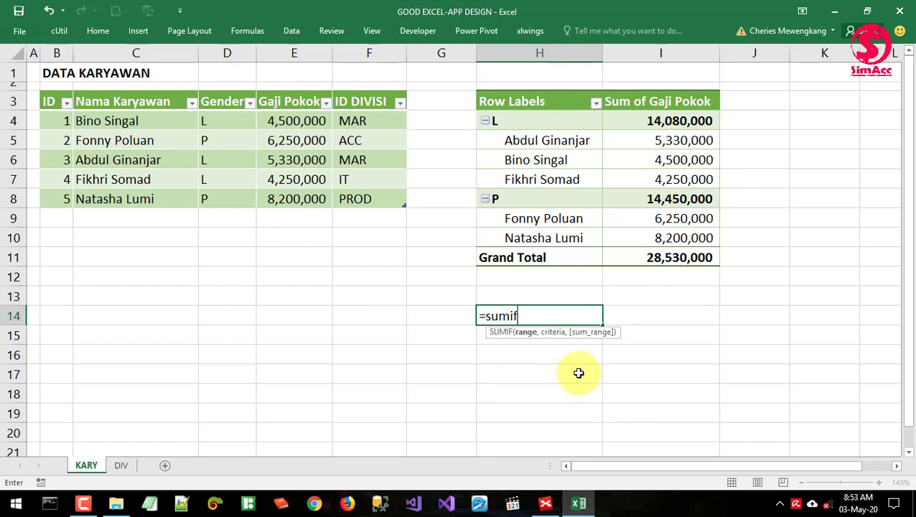
{"action": "left_click", "coordinate": [288, 95]}
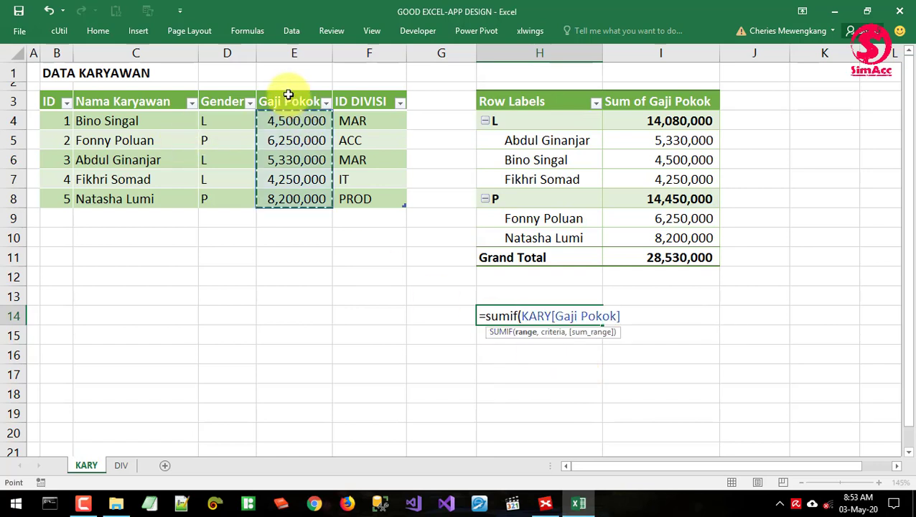
{"action": "type", "text": ","}
{"action": "key", "text": "BackSpace"}
{"action": "key", "text": "BackSpace"}
{"action": "key", "text": "BackSpace"}
{"action": "key", "text": "BackSpace"}
{"action": "key", "text": "BackSpace"}
{"action": "key", "text": "BackSpace"}
{"action": "key", "text": "BackSpace"}
{"action": "key", "text": "BackSpace"}
{"action": "key", "text": "BackSpace"}
{"action": "key", "text": "BackSpace"}
{"action": "key", "text": "BackSpace"}
{"action": "key", "text": "BackSpace"}
{"action": "key", "text": "BackSpace"}
{"action": "key", "text": "BackSpace"}
{"action": "key", "text": "BackSpace"}
{"action": "key", "text": "BackSpace"}
{"action": "key", "text": "BackSpace"}
{"action": "key", "text": "BackSpace"}
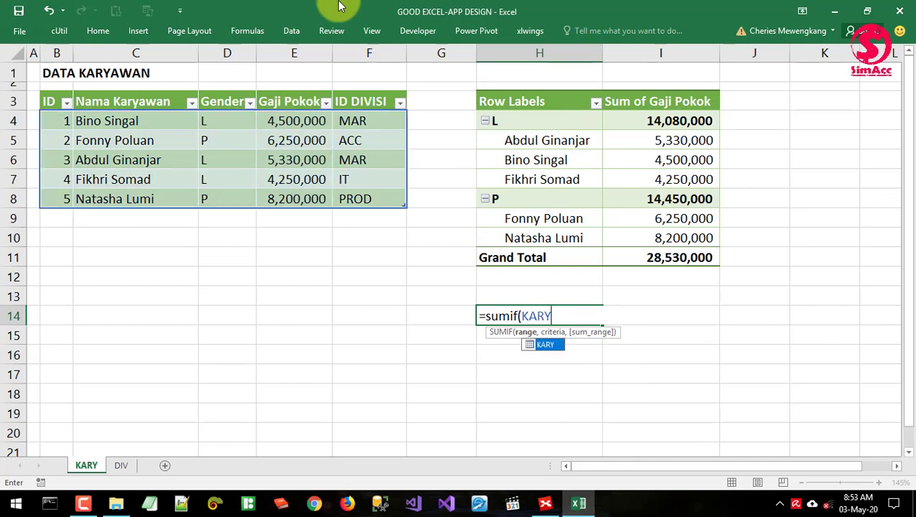
Complete the H14 formula as =SUMIF(KARY[Gender],"L",KARY[Gaji Pokok]) to total the salaries of gender L.
{"action": "type", "text": "("}
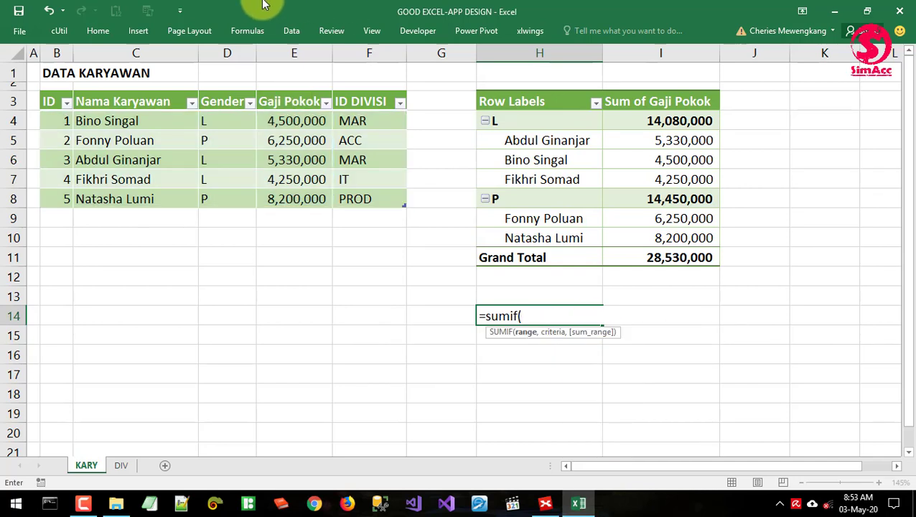
{"action": "left_click", "coordinate": [221, 94]}
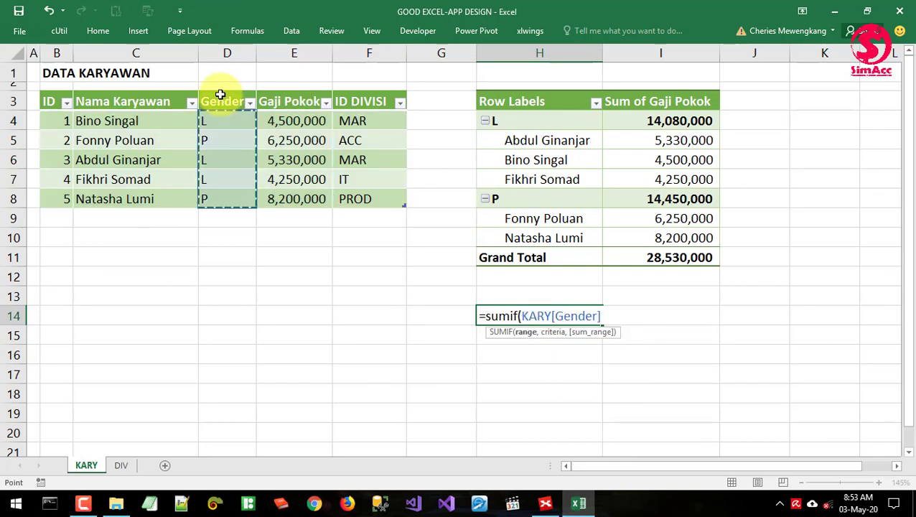
{"action": "type", "text": ",\"L\""}
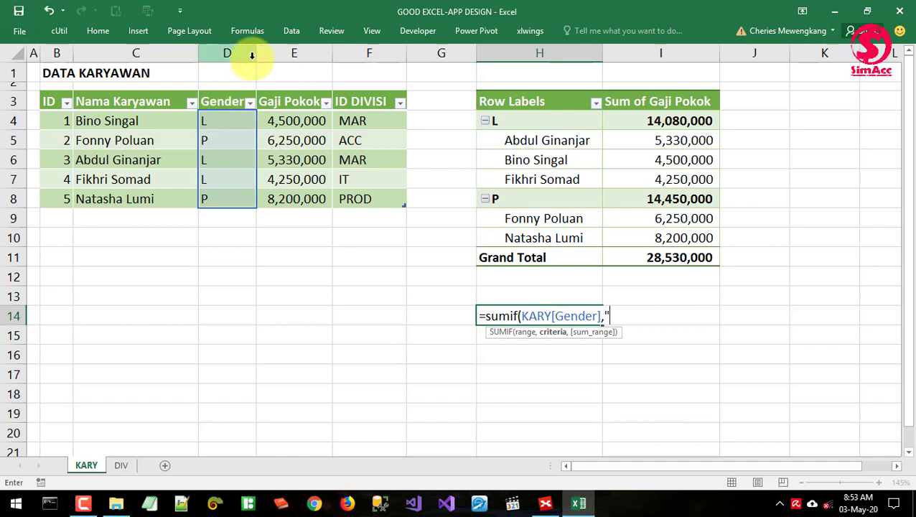
{"action": "type", "text": ","}
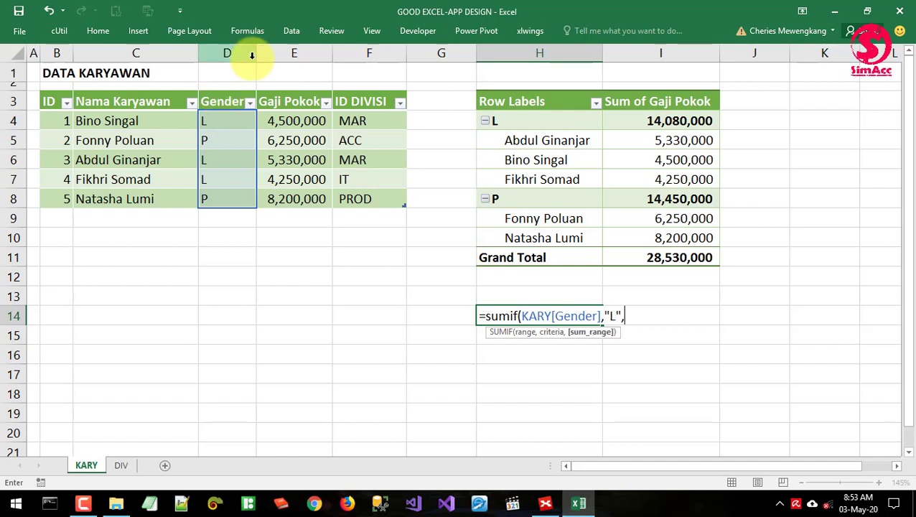
{"action": "left_click", "coordinate": [297, 94]}
{"action": "type", "text": ")"}
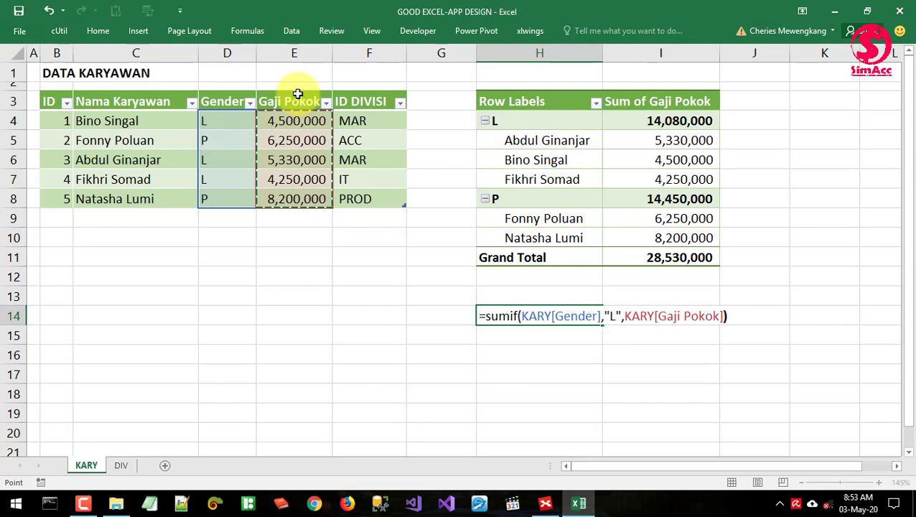
{"action": "key", "text": "Return"}
{"action": "key", "text": "Up"}
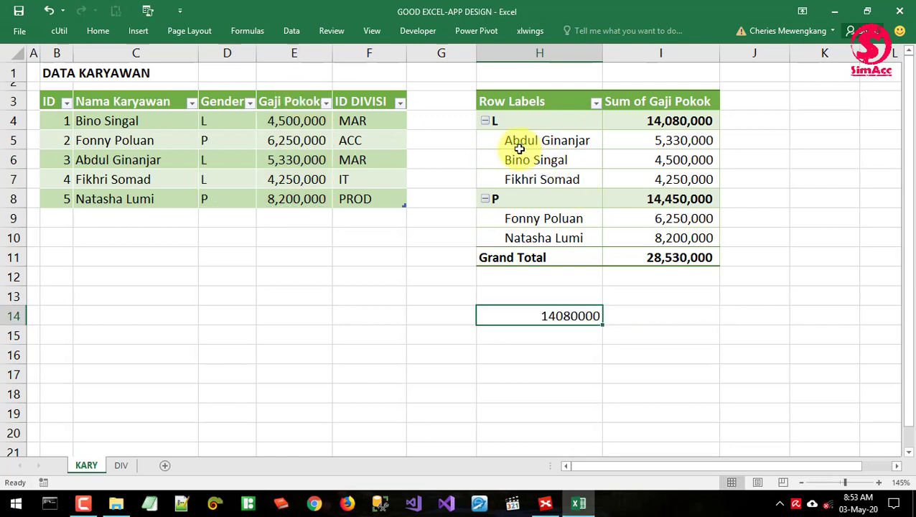
Check the SUMIF formula in H14 and delete it from the cell.
{"action": "double_click", "coordinate": [530, 312]}
{"action": "key", "text": "Escape"}
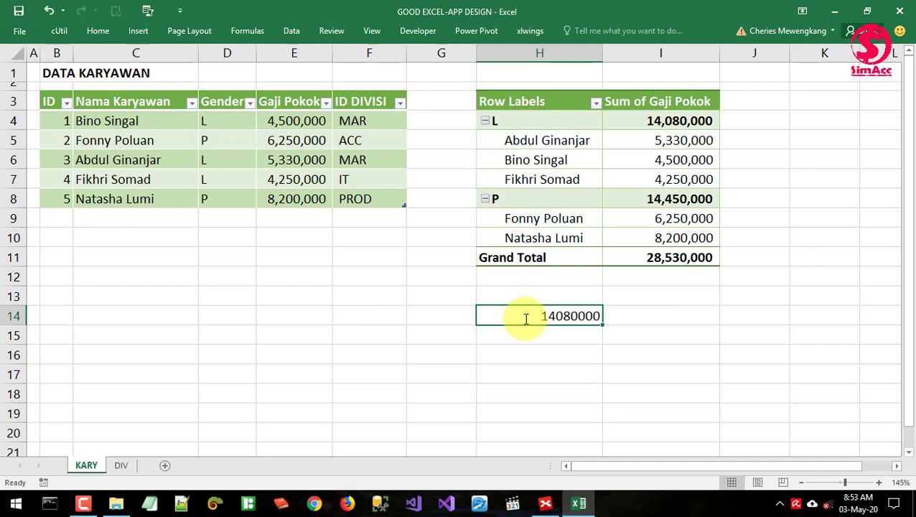
{"action": "key", "text": "Delete"}
{"action": "left_click", "coordinate": [505, 294]}
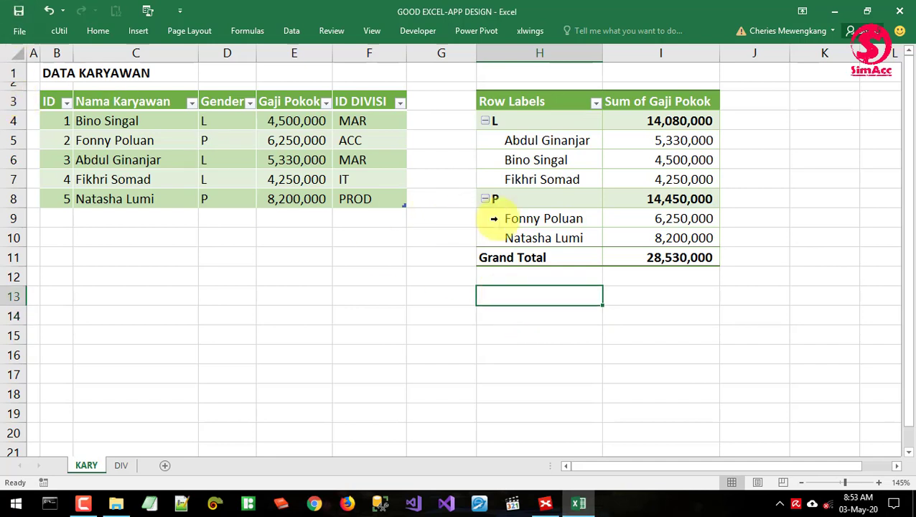
Select topic 5, Single Purpose Application, in the XMind mind map and return to the Excel workbook.
{"action": "left_click", "coordinate": [549, 160]}
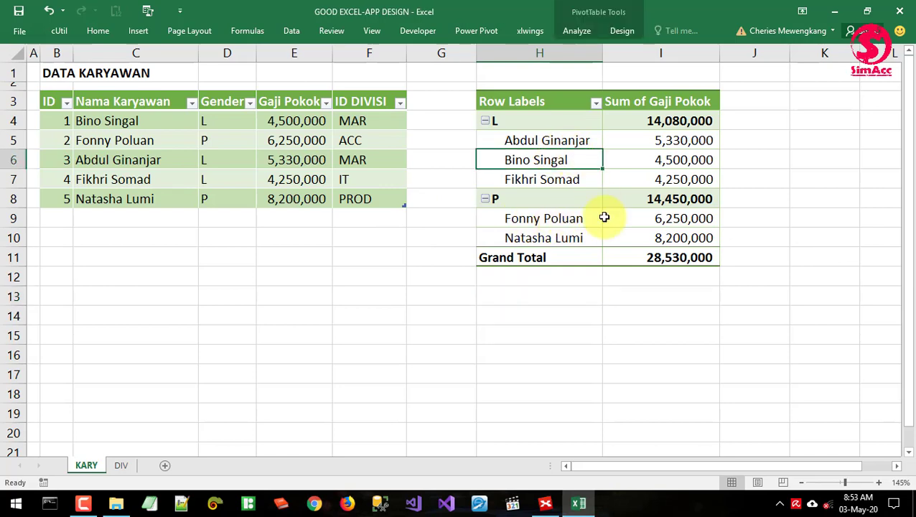
{"action": "left_click", "coordinate": [546, 502]}
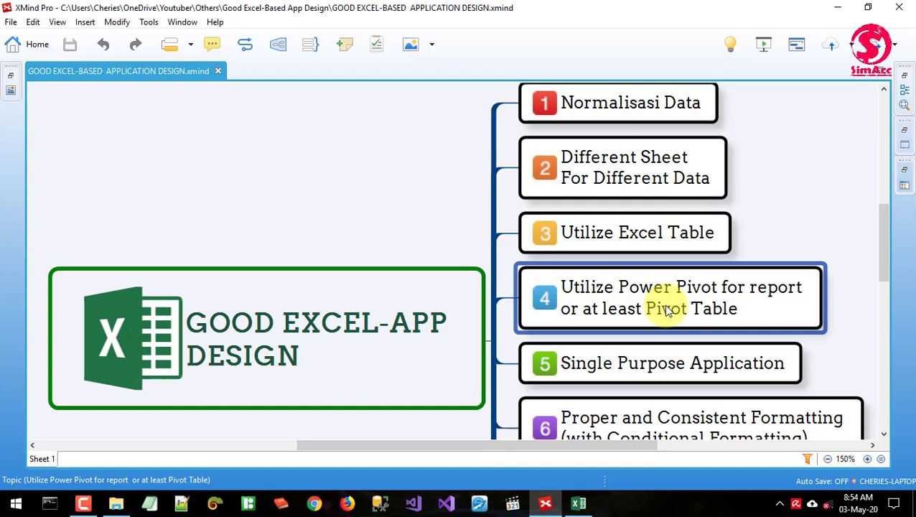
{"action": "left_click_drag", "start_coordinate": [884, 255], "coordinate": [885, 297]}
{"action": "left_click", "coordinate": [653, 202]}
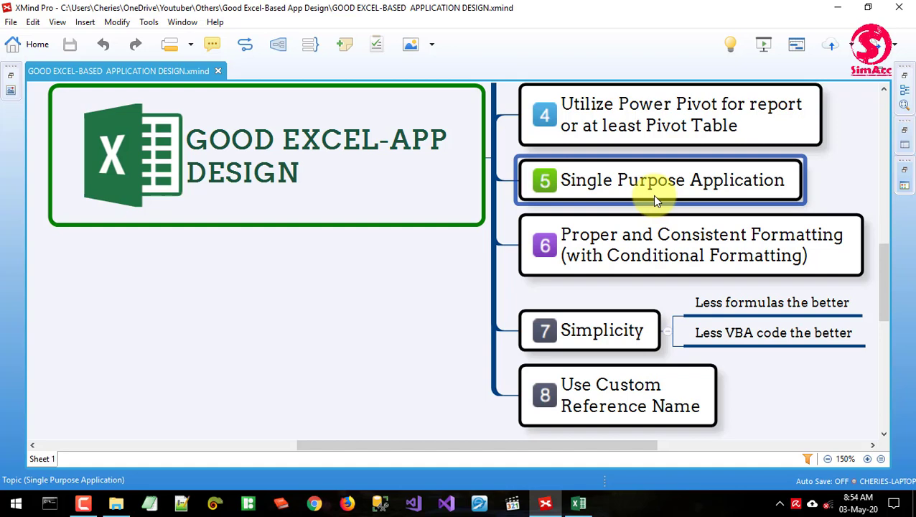
{"action": "left_click", "coordinate": [579, 503]}
{"action": "left_click", "coordinate": [477, 323]}
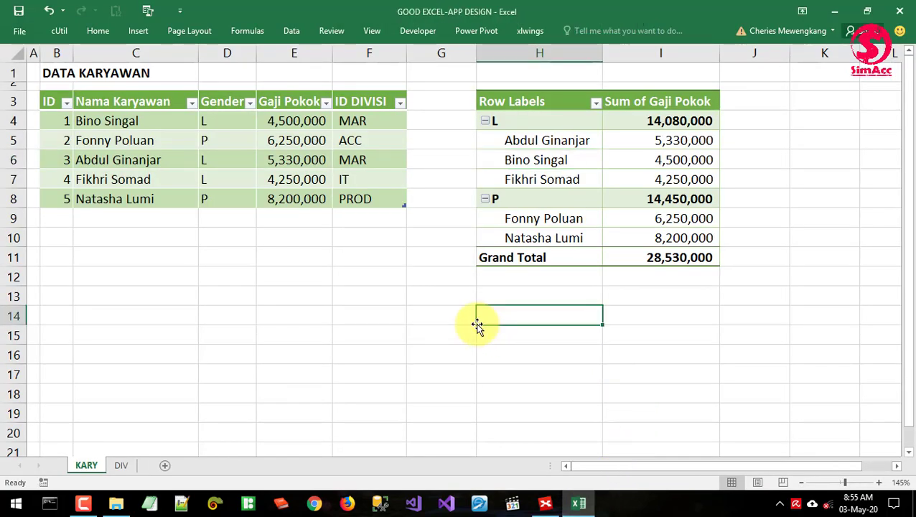
{"action": "left_click", "coordinate": [580, 502]}
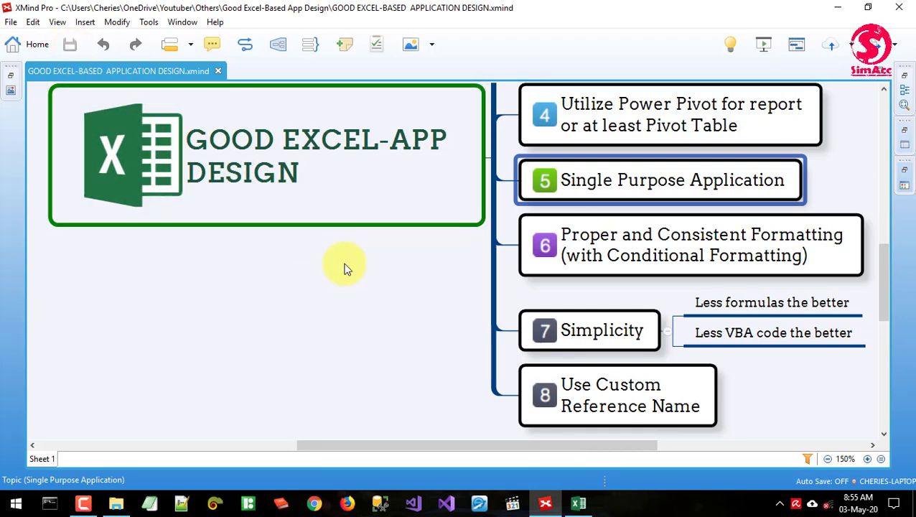
{"action": "left_click", "coordinate": [579, 503]}
Enter the text akuntansi in cell C14 below the employee table.
{"action": "left_click", "coordinate": [226, 296]}
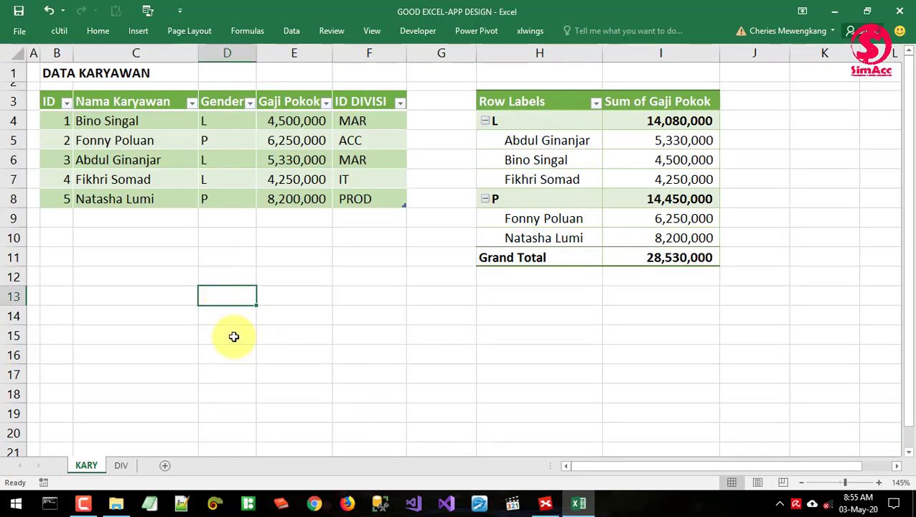
{"action": "left_click", "coordinate": [145, 321]}
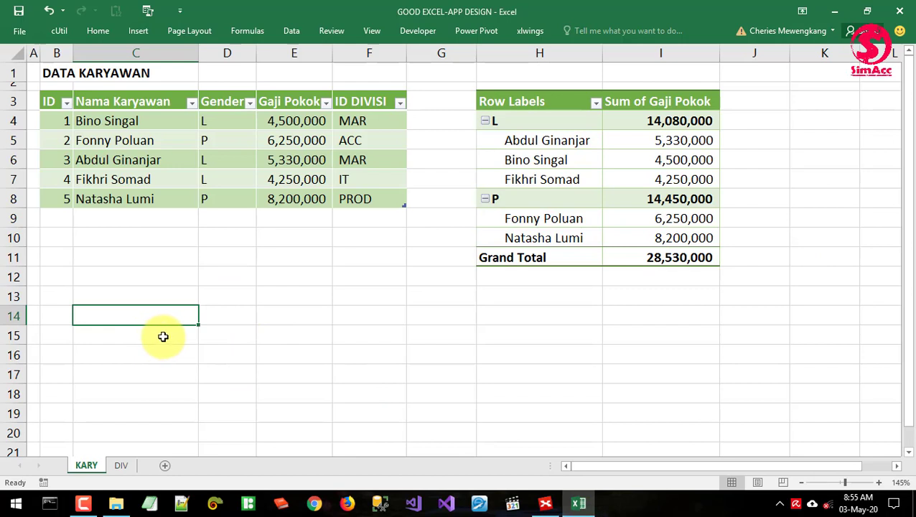
{"action": "type", "text": "akunt"}
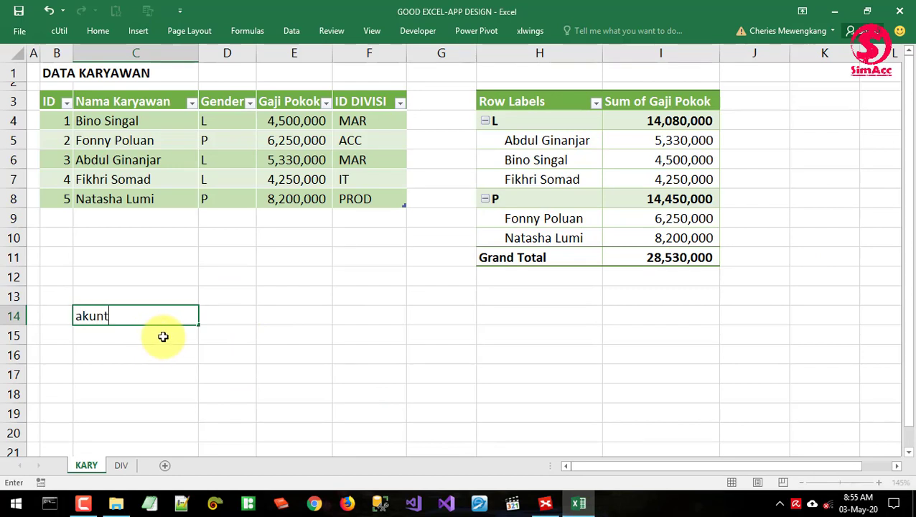
{"action": "type", "text": "ansi"}
{"action": "key", "text": "Return"}
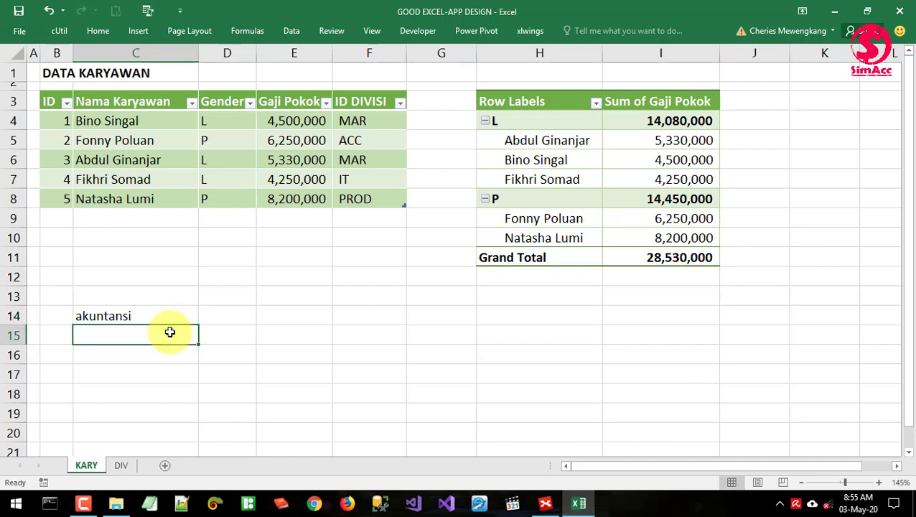
Delete the akuntansi text from cell C14.
{"action": "left_click", "coordinate": [220, 316]}
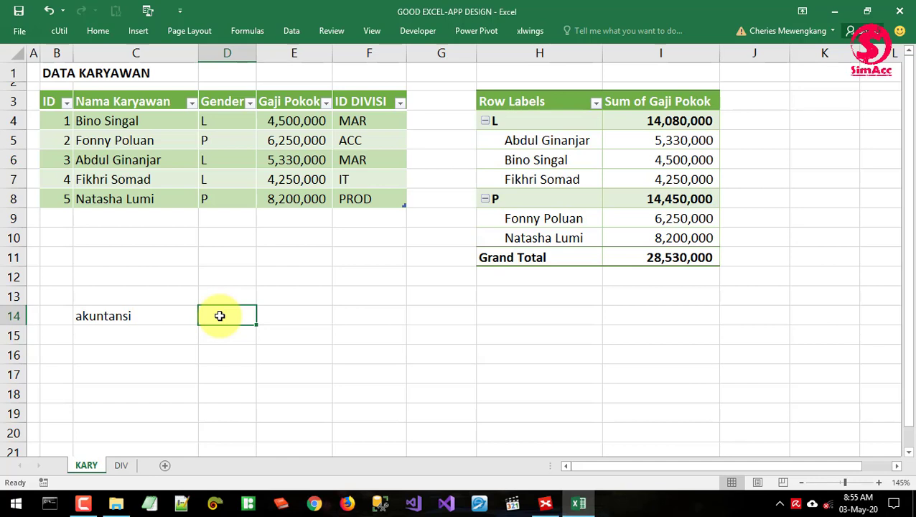
{"action": "key", "text": "Left"}
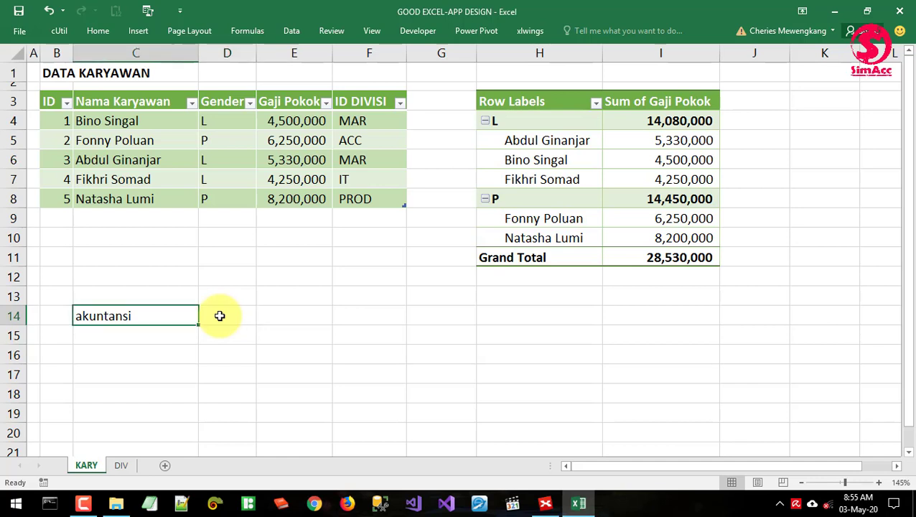
{"action": "key", "text": "Delete"}
{"action": "left_click", "coordinate": [184, 259]}
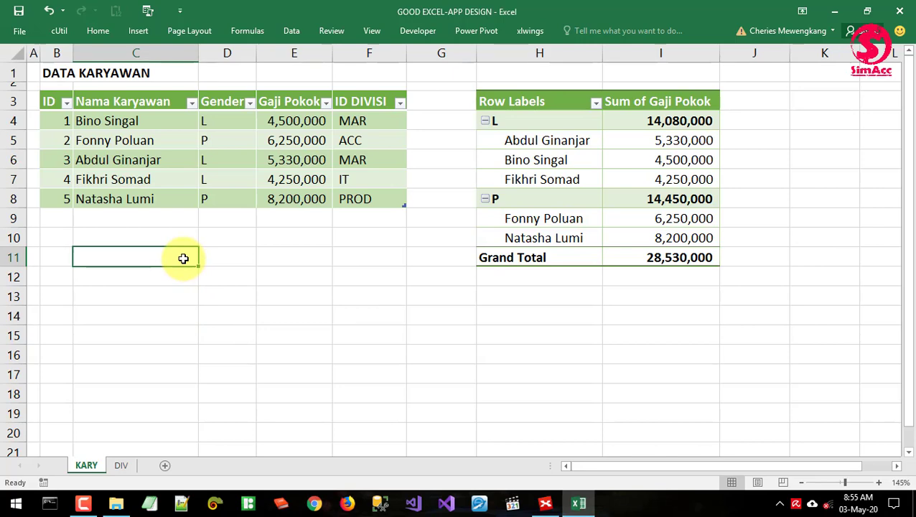
Switch to the XMind mind map and select topic 6, Proper and Consistent Formatting (with Conditional Formatting).
{"action": "left_click", "coordinate": [546, 503]}
{"action": "left_click", "coordinate": [618, 255]}
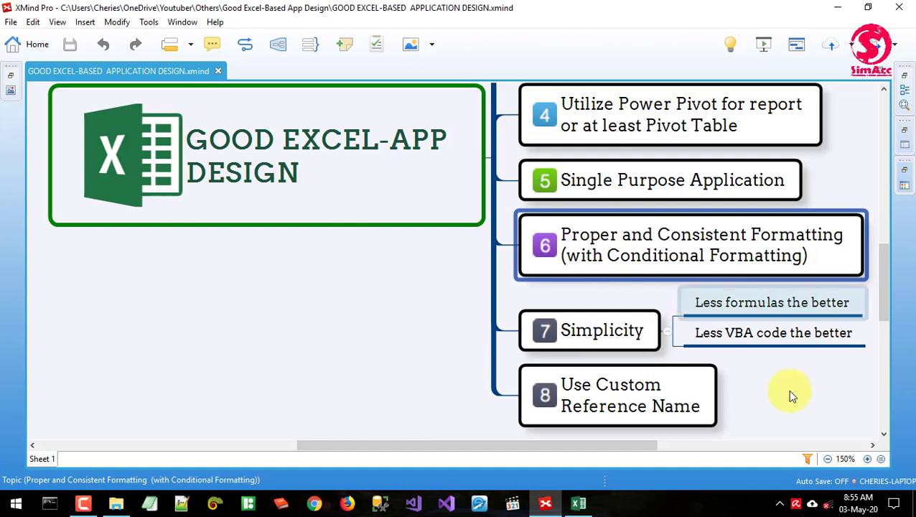
{"action": "mouse_move", "coordinate": [585, 507]}
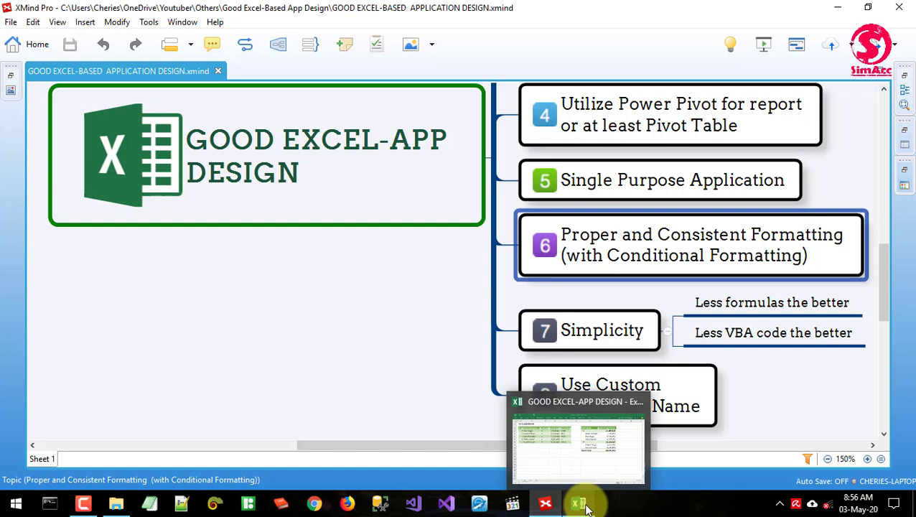
Switch to the Excel workbook and compare the table formatting on the KARY and DIV sheets.
{"action": "left_click", "coordinate": [584, 503]}
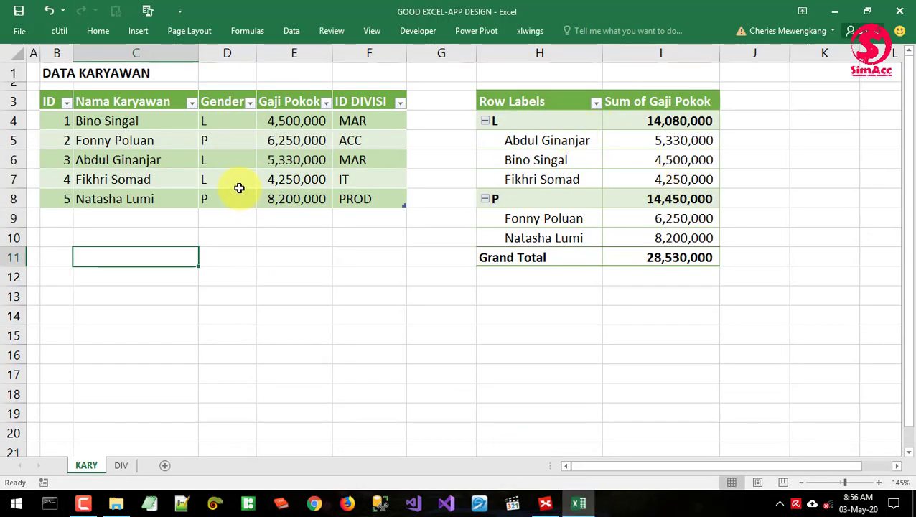
{"action": "left_click", "coordinate": [133, 171]}
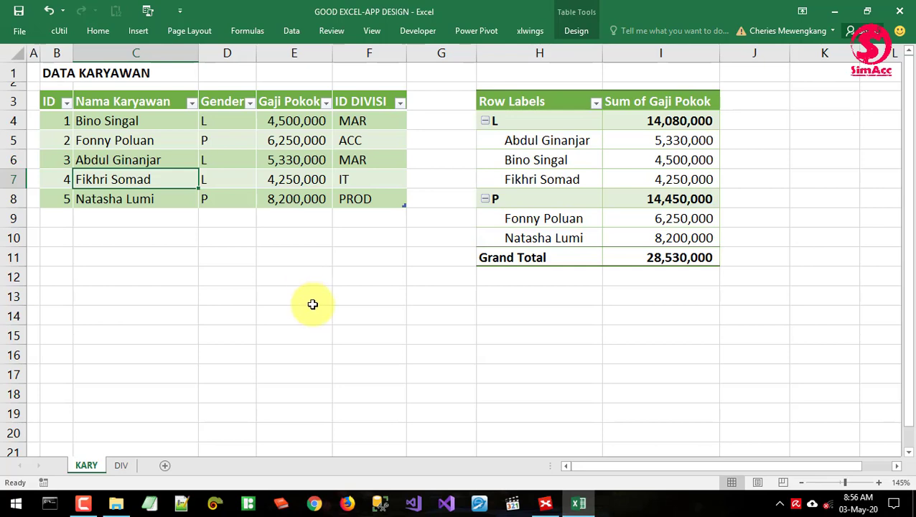
{"action": "left_click", "coordinate": [124, 465]}
{"action": "left_click", "coordinate": [100, 464]}
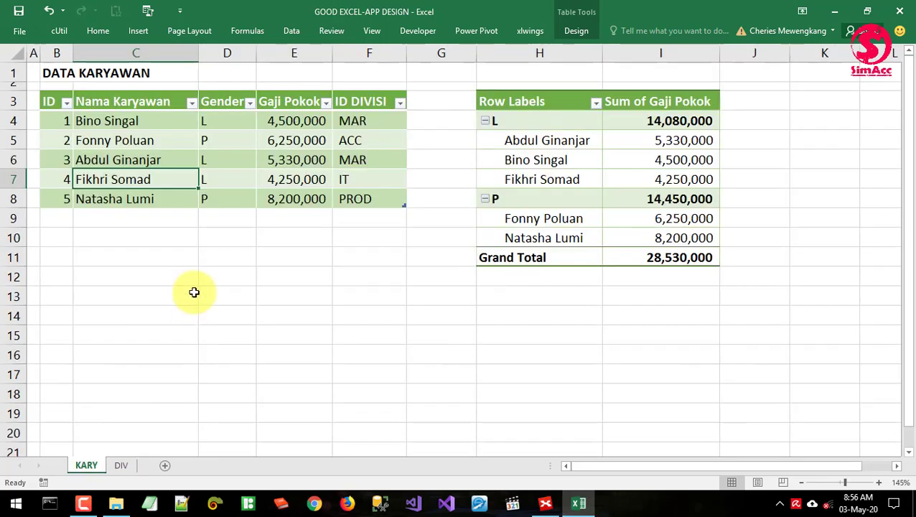
Review topic 6 on formatting in the XMind mind map and return to cell E11 of the Excel KARY sheet.
{"action": "left_click", "coordinate": [544, 503]}
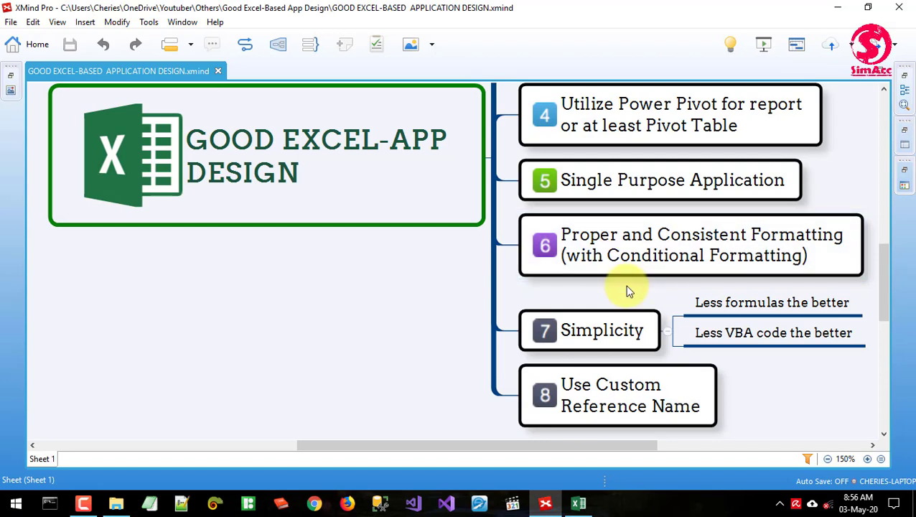
{"action": "left_click", "coordinate": [579, 503]}
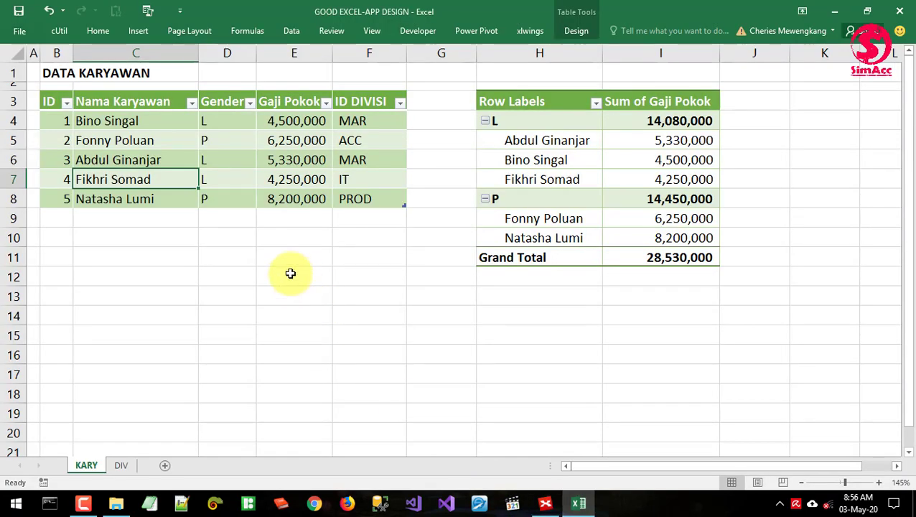
{"action": "left_click", "coordinate": [273, 260]}
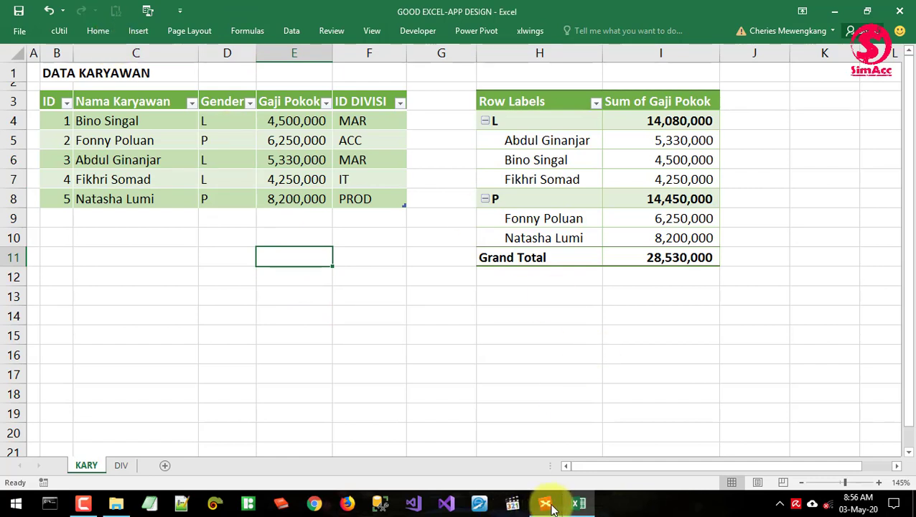
{"action": "left_click", "coordinate": [84, 504]}
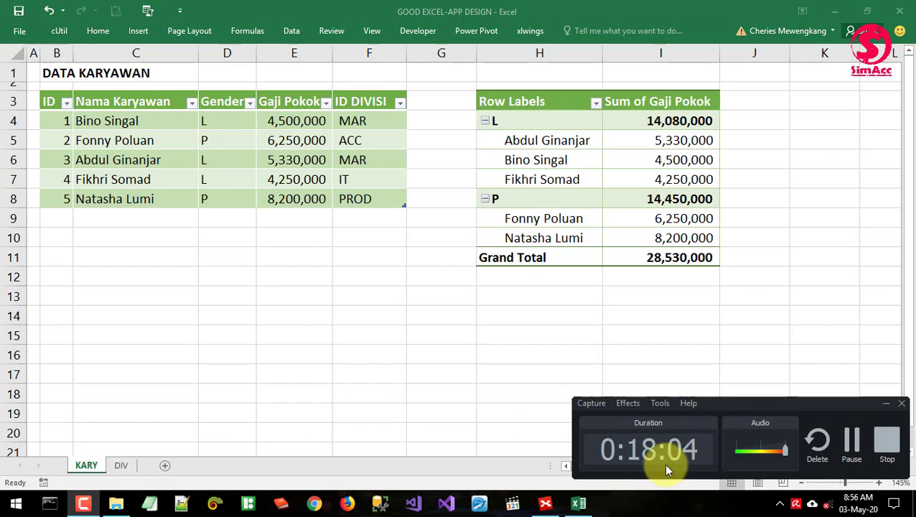
{"action": "left_click", "coordinate": [579, 505]}
{"action": "left_click", "coordinate": [886, 402]}
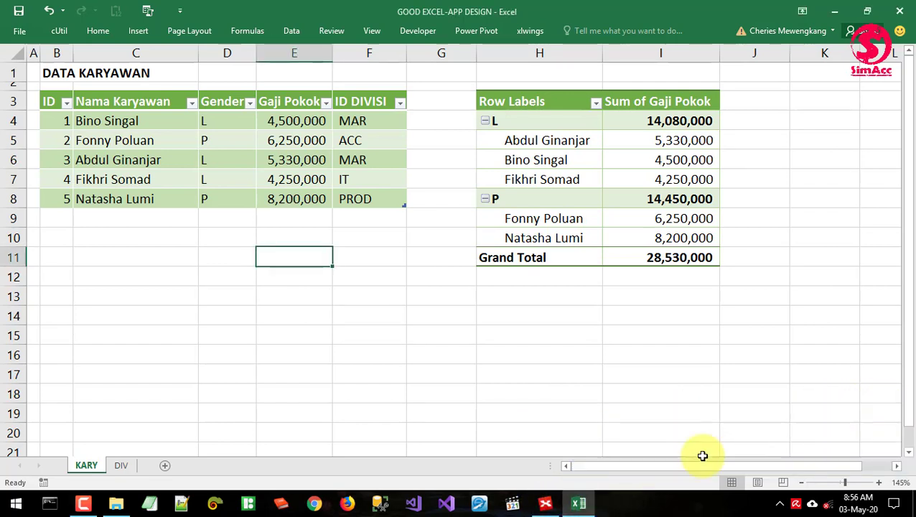
Switch to the XMind mind map to view topic 6, Proper and Consistent Formatting.
{"action": "left_click", "coordinate": [545, 504]}
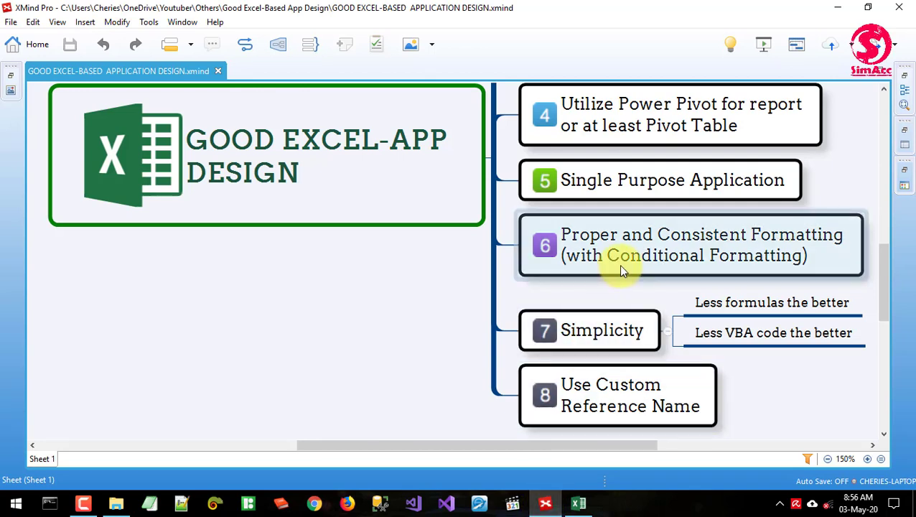